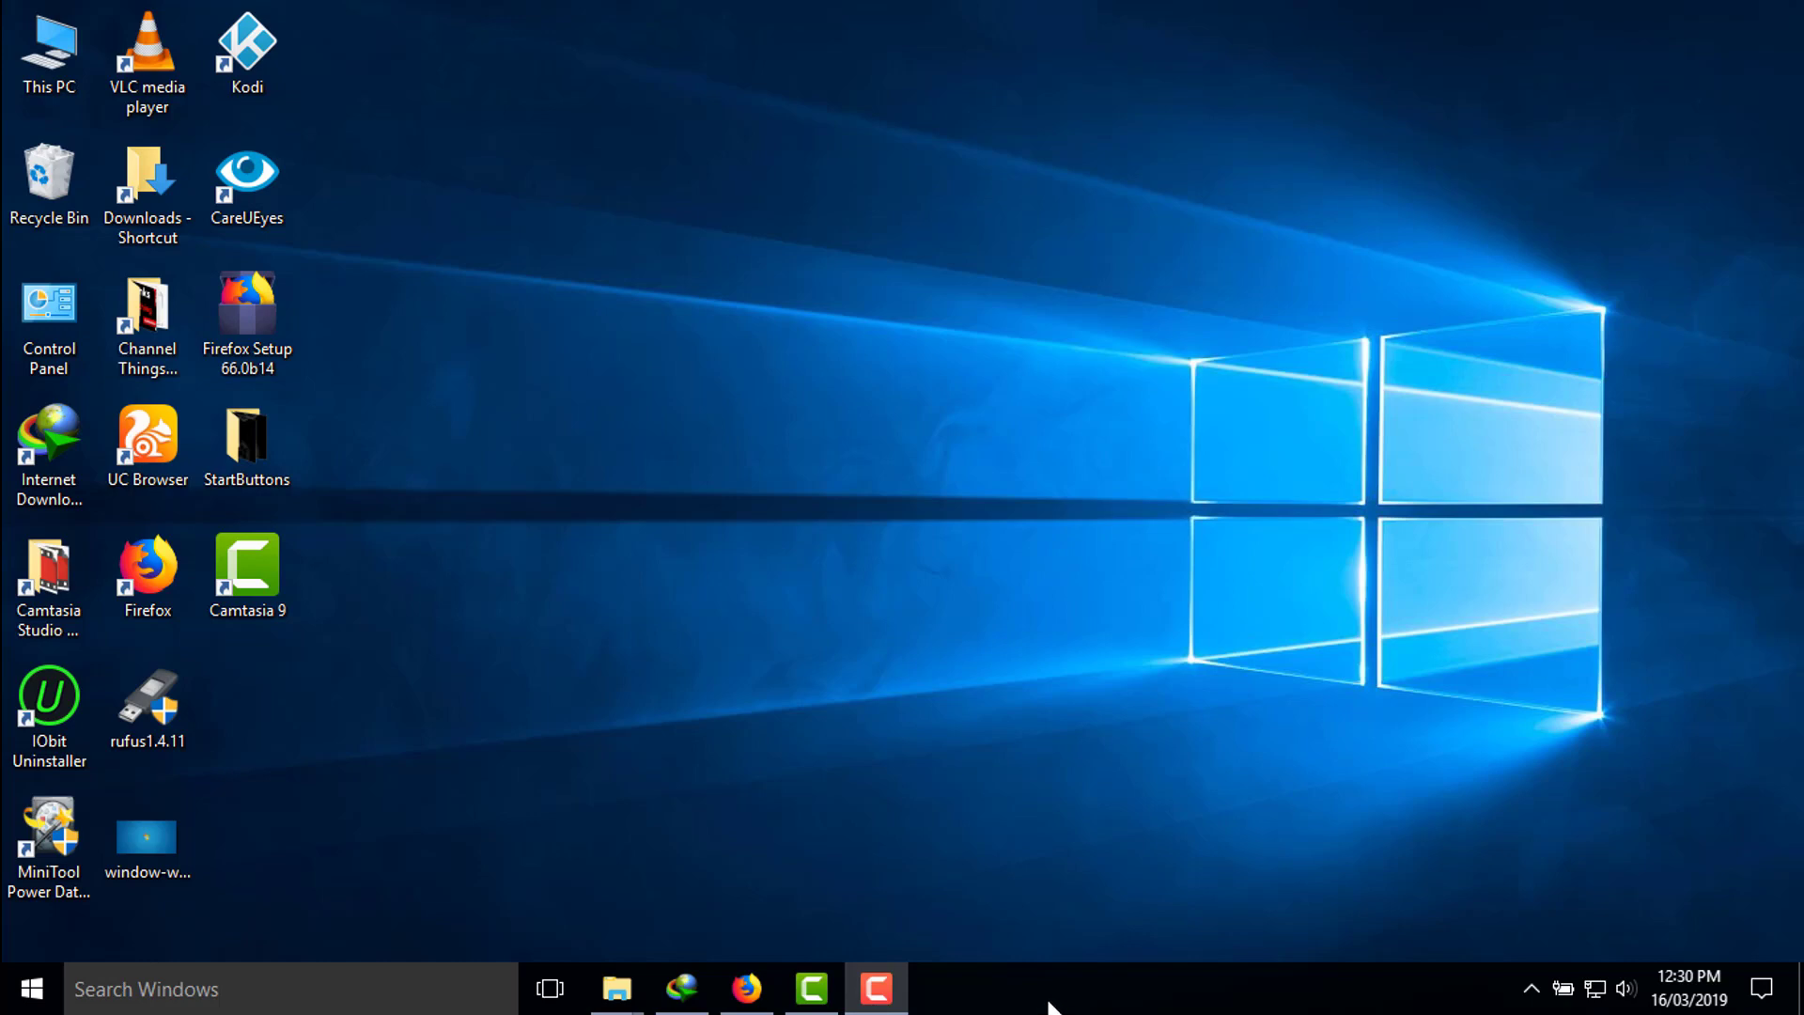
# Open the Windows 10 Start menu, then close it again.
pyautogui.press('super')
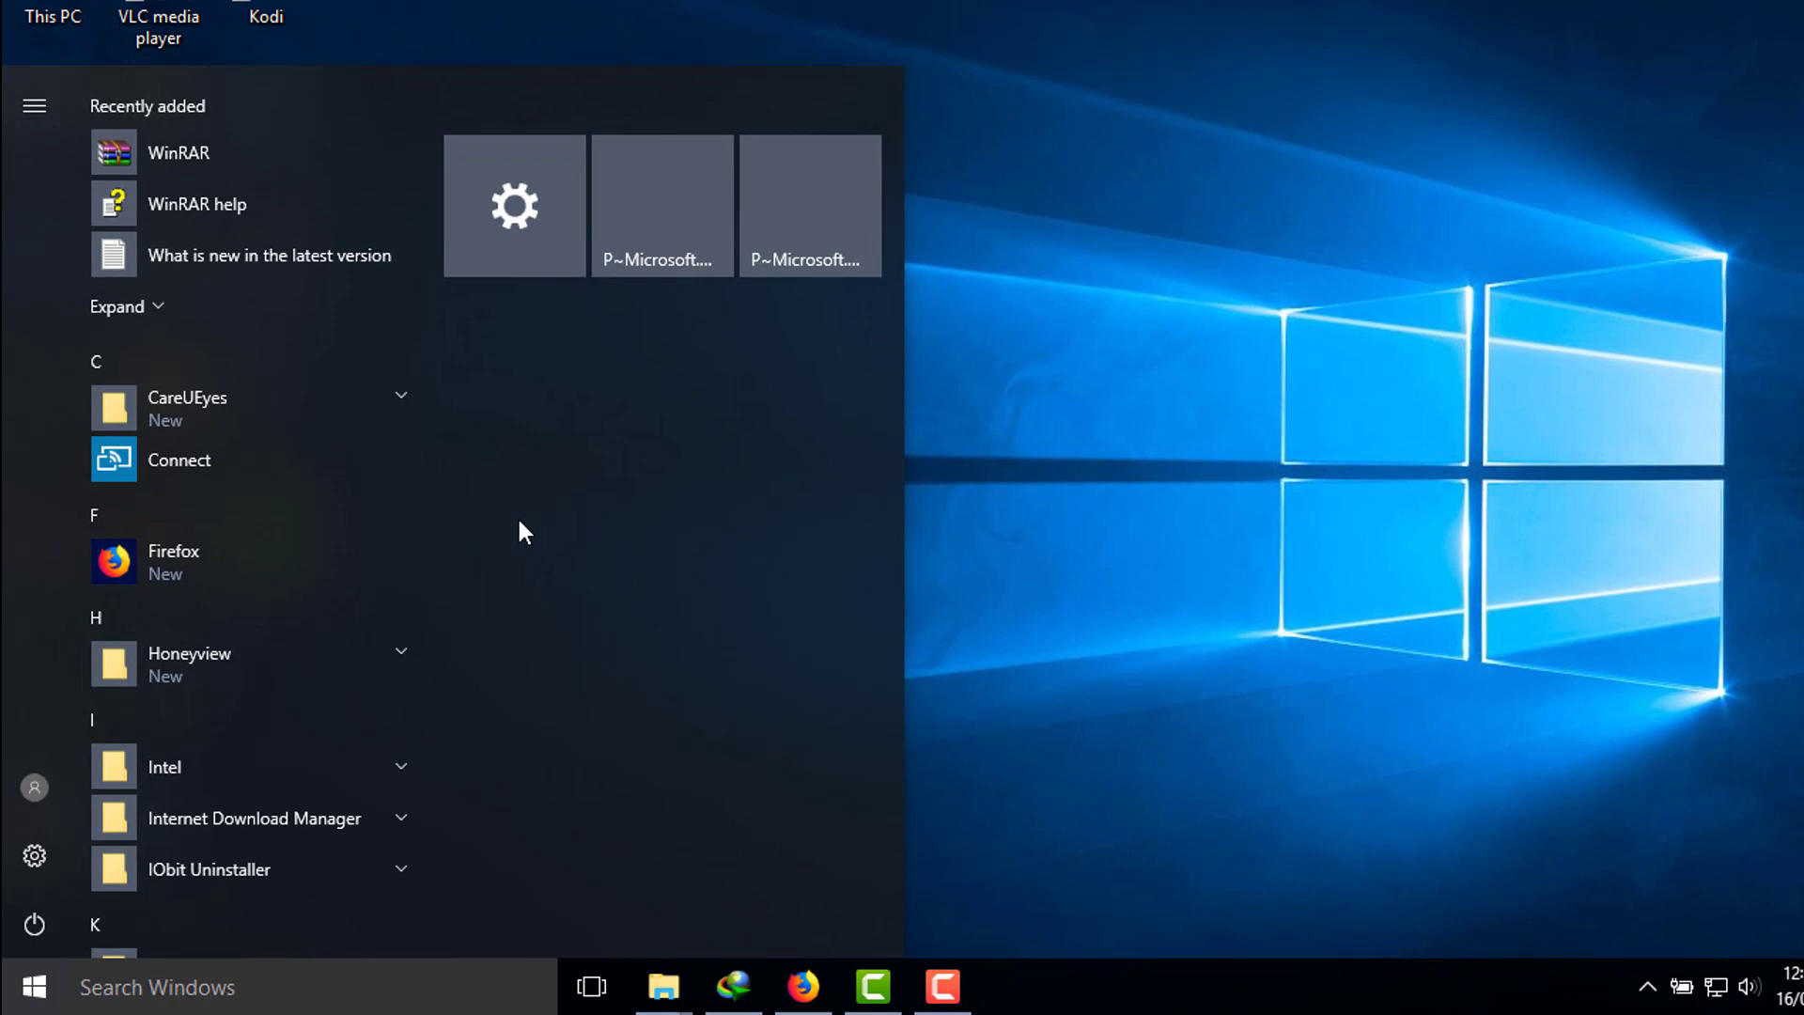
pyautogui.click(1229, 367)
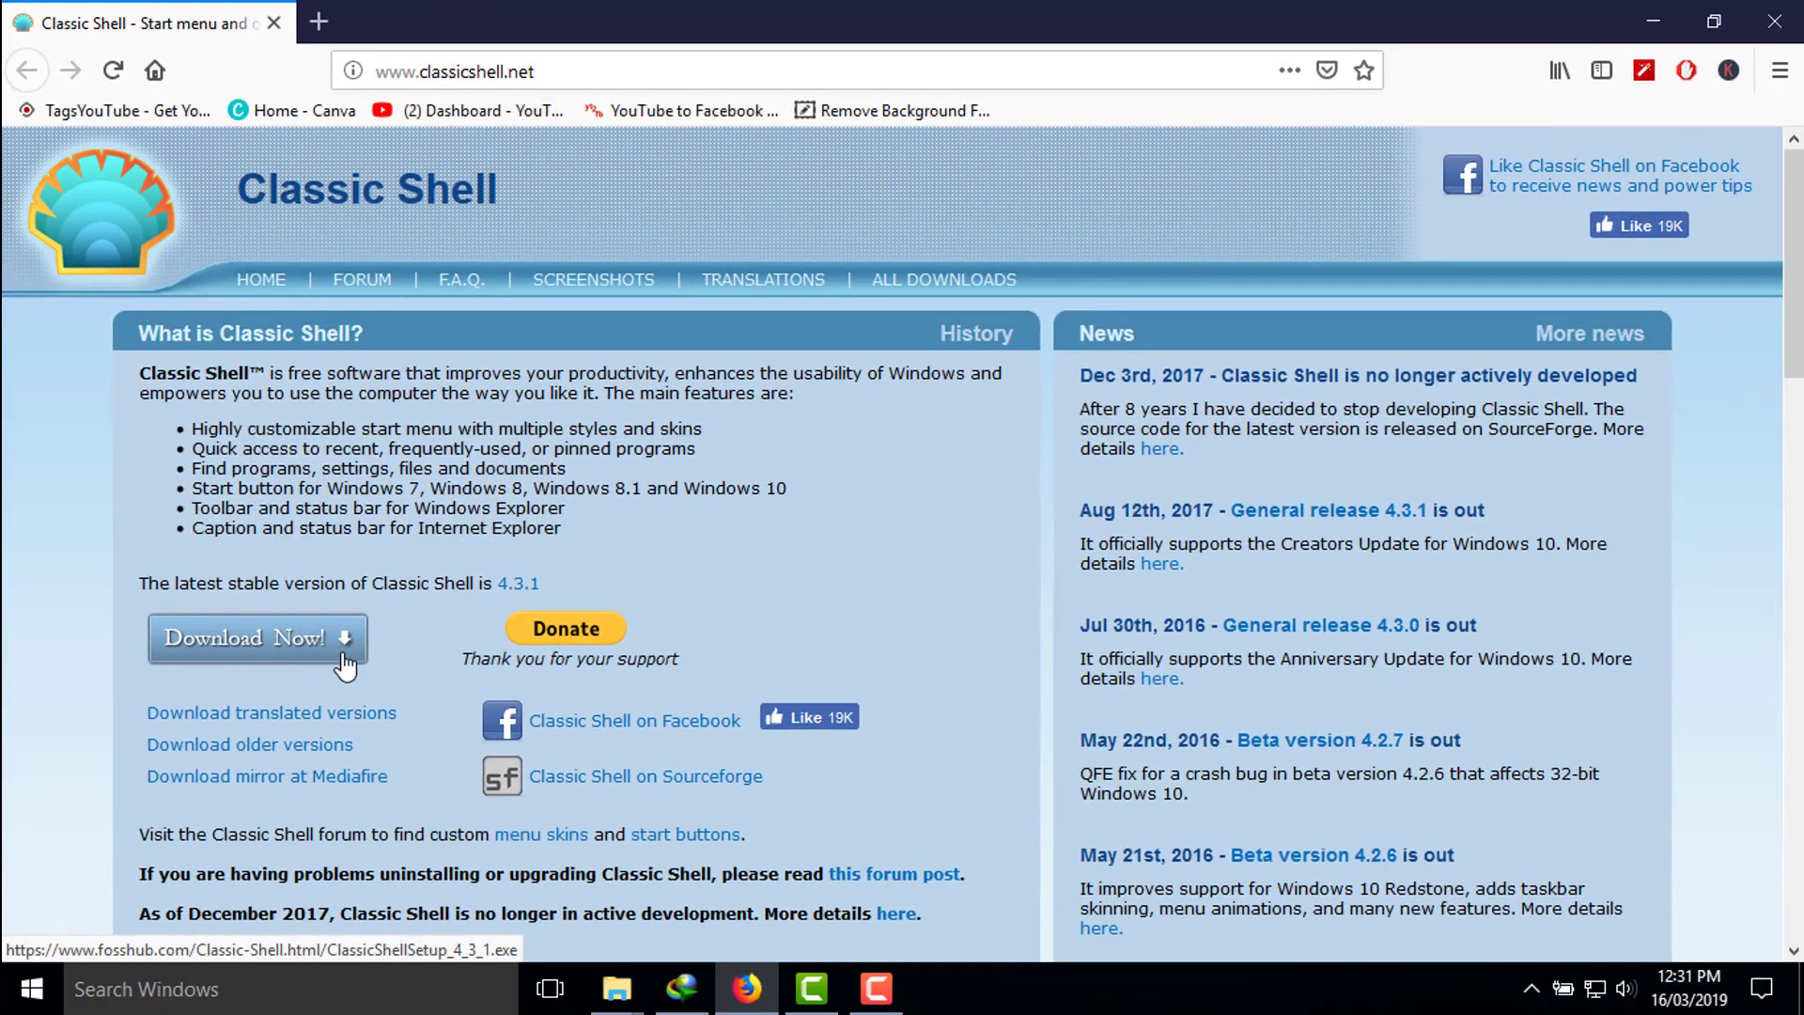
# Download the English Classic Shell 4.3.1 installer, ClassicShellSetup_4_3_1.exe, and run it.
pyautogui.click(292, 647)
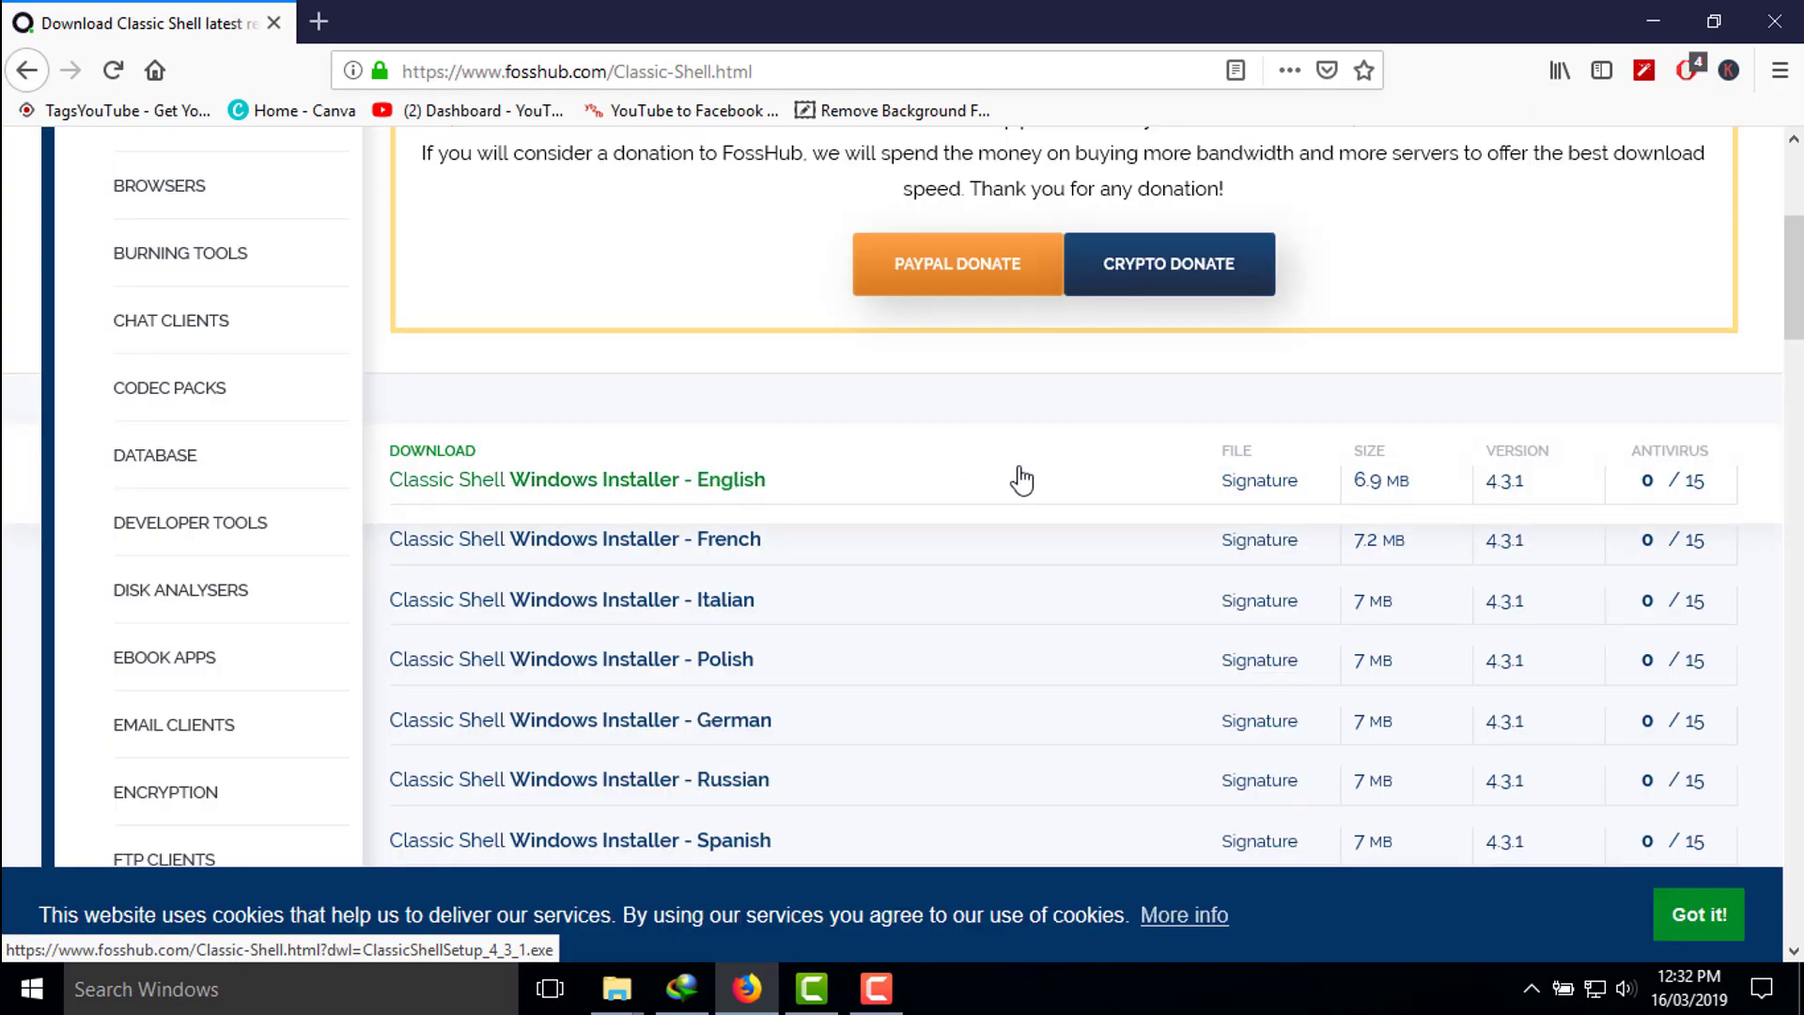
pyautogui.click(722, 487)
pyautogui.click(895, 610)
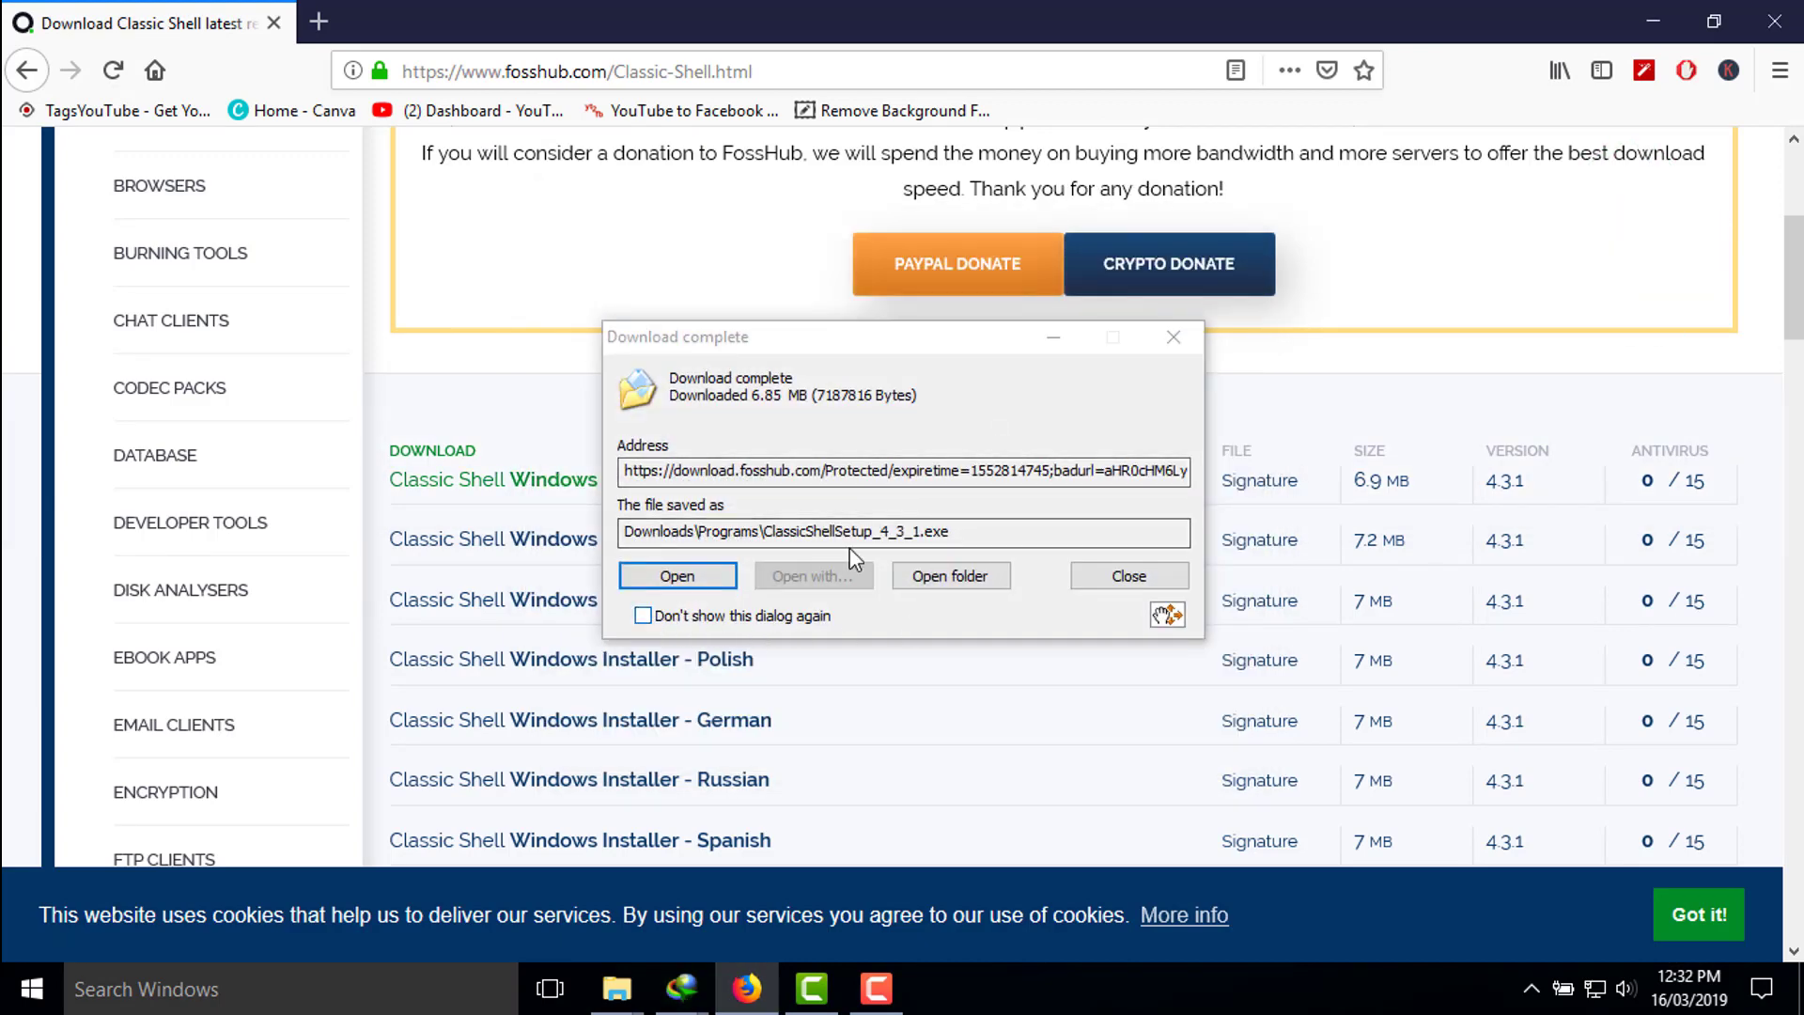
pyautogui.click(693, 581)
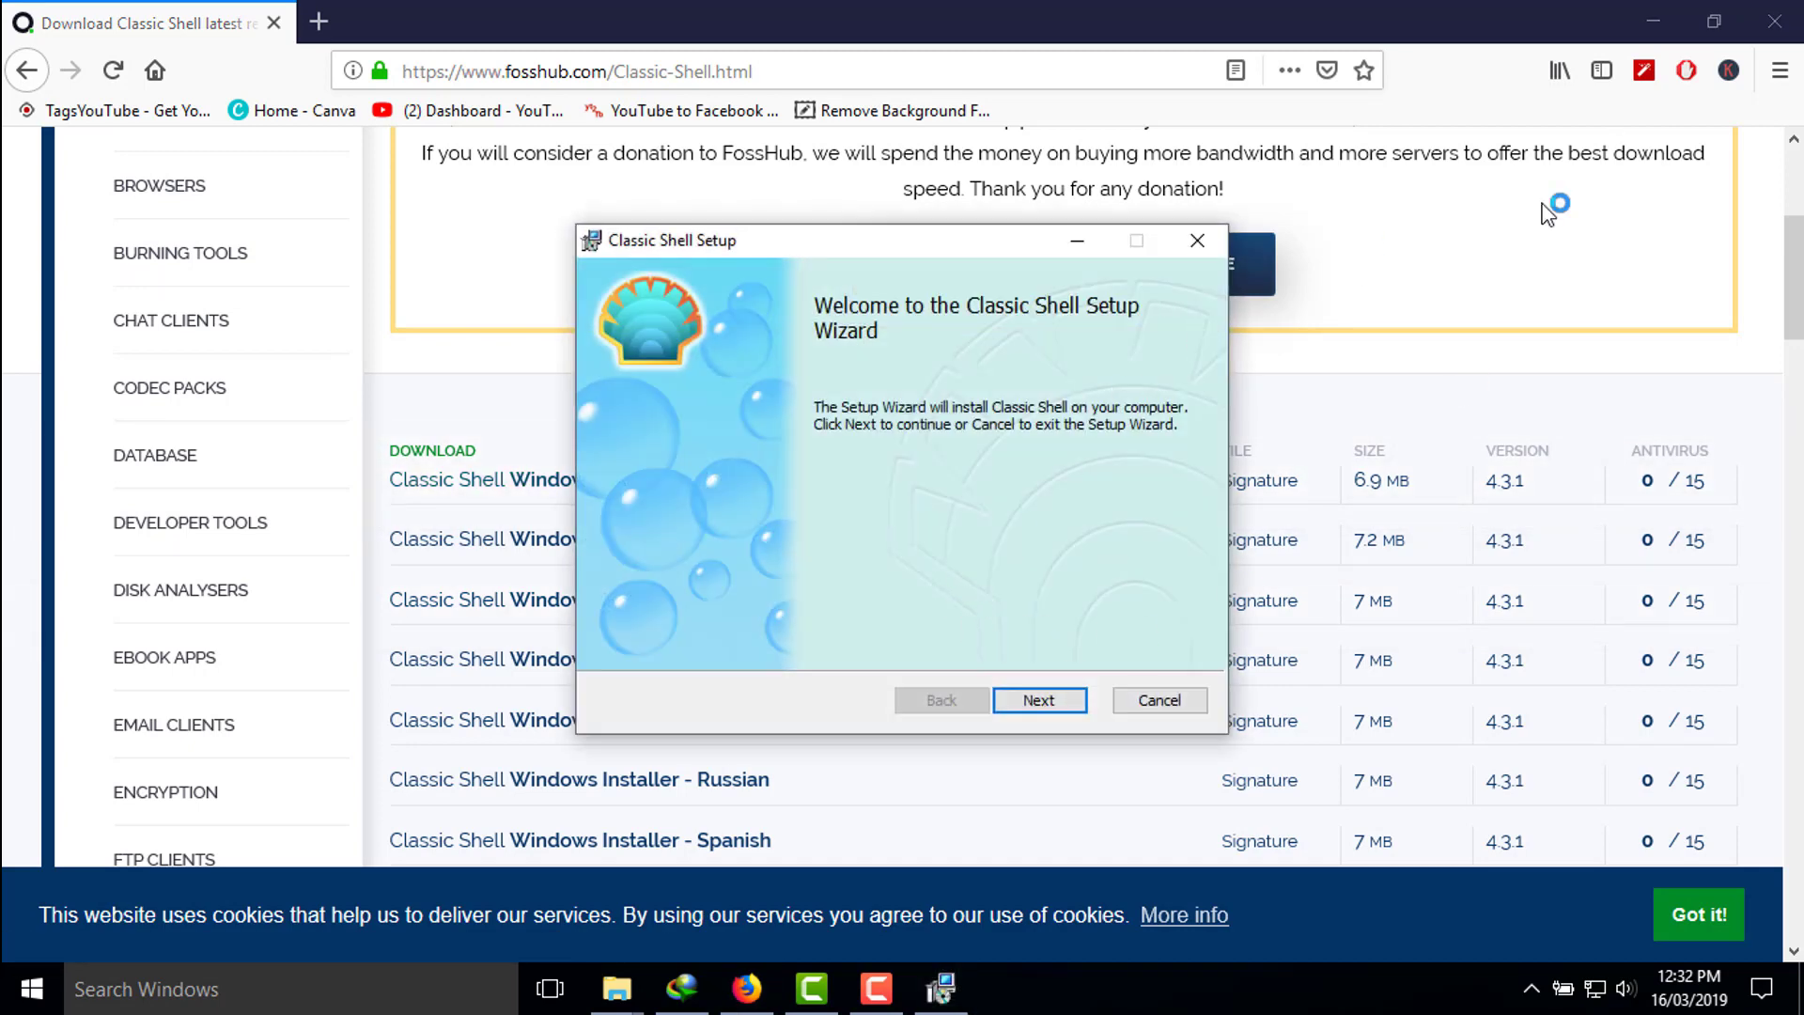
# Install Classic Shell with the license accepted and all default features, then finish the wizard.
pyautogui.click(1654, 20)
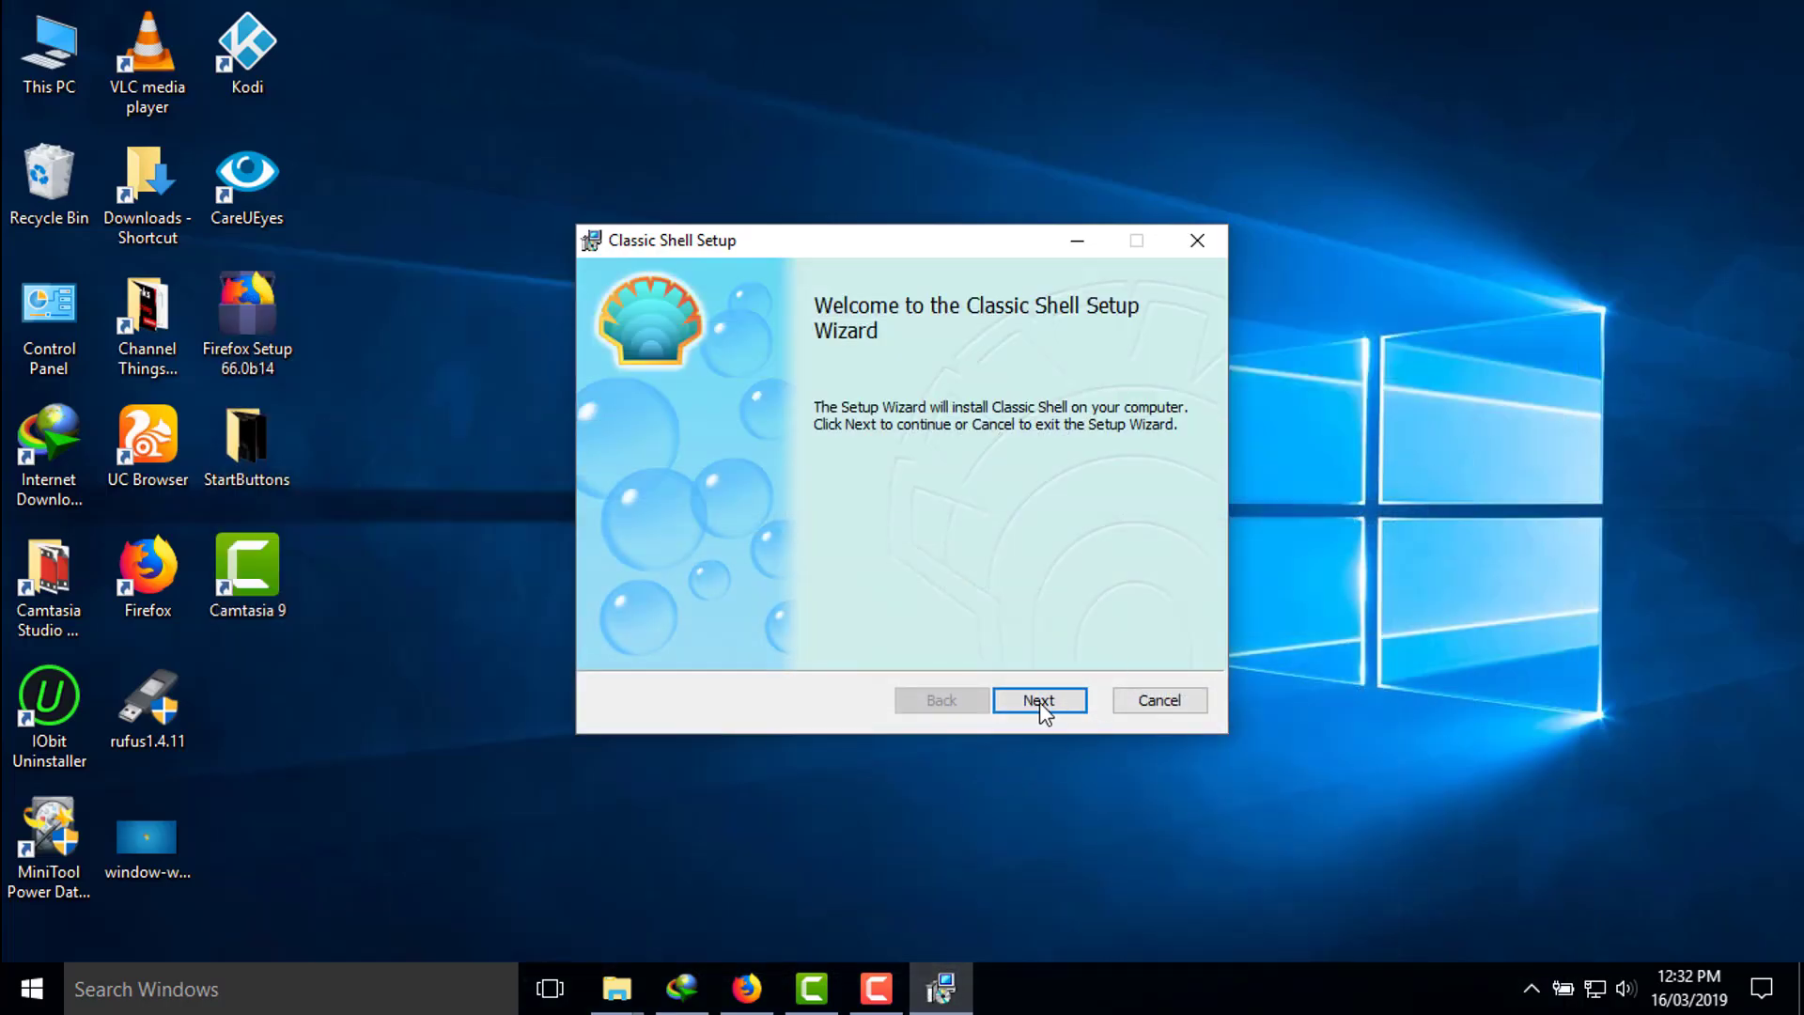
pyautogui.click(1073, 707)
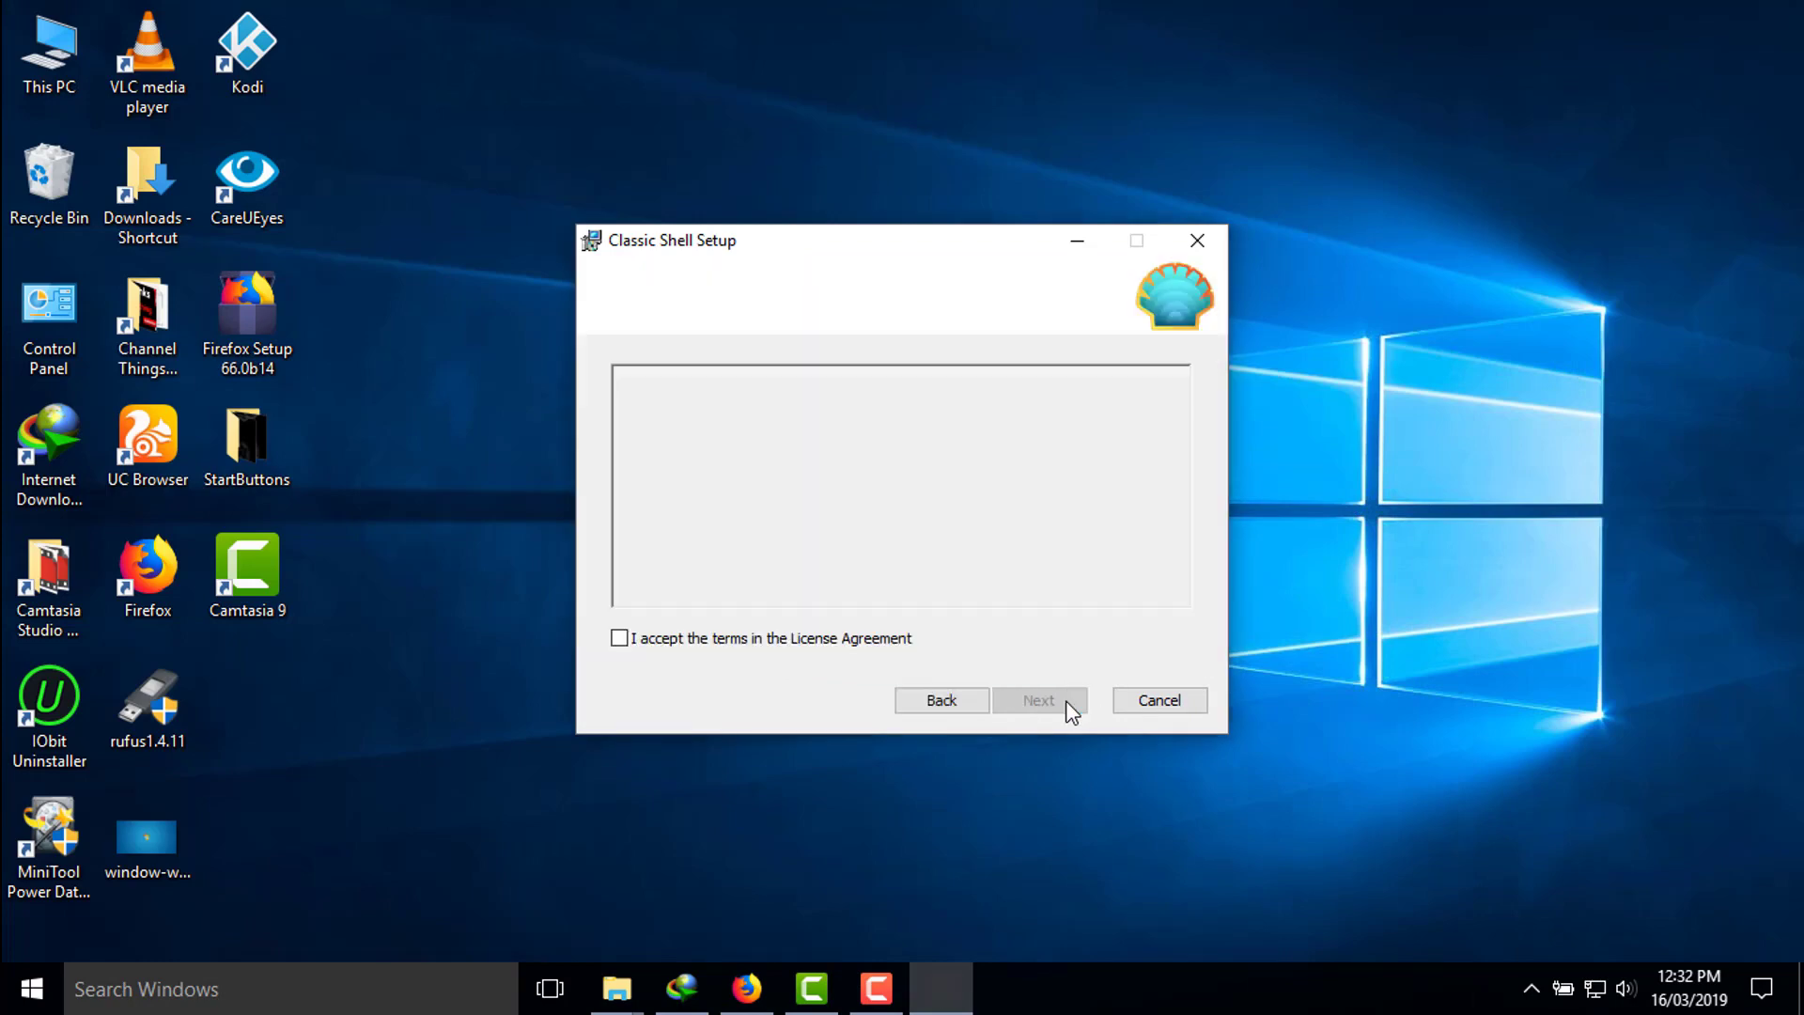
pyautogui.click(620, 639)
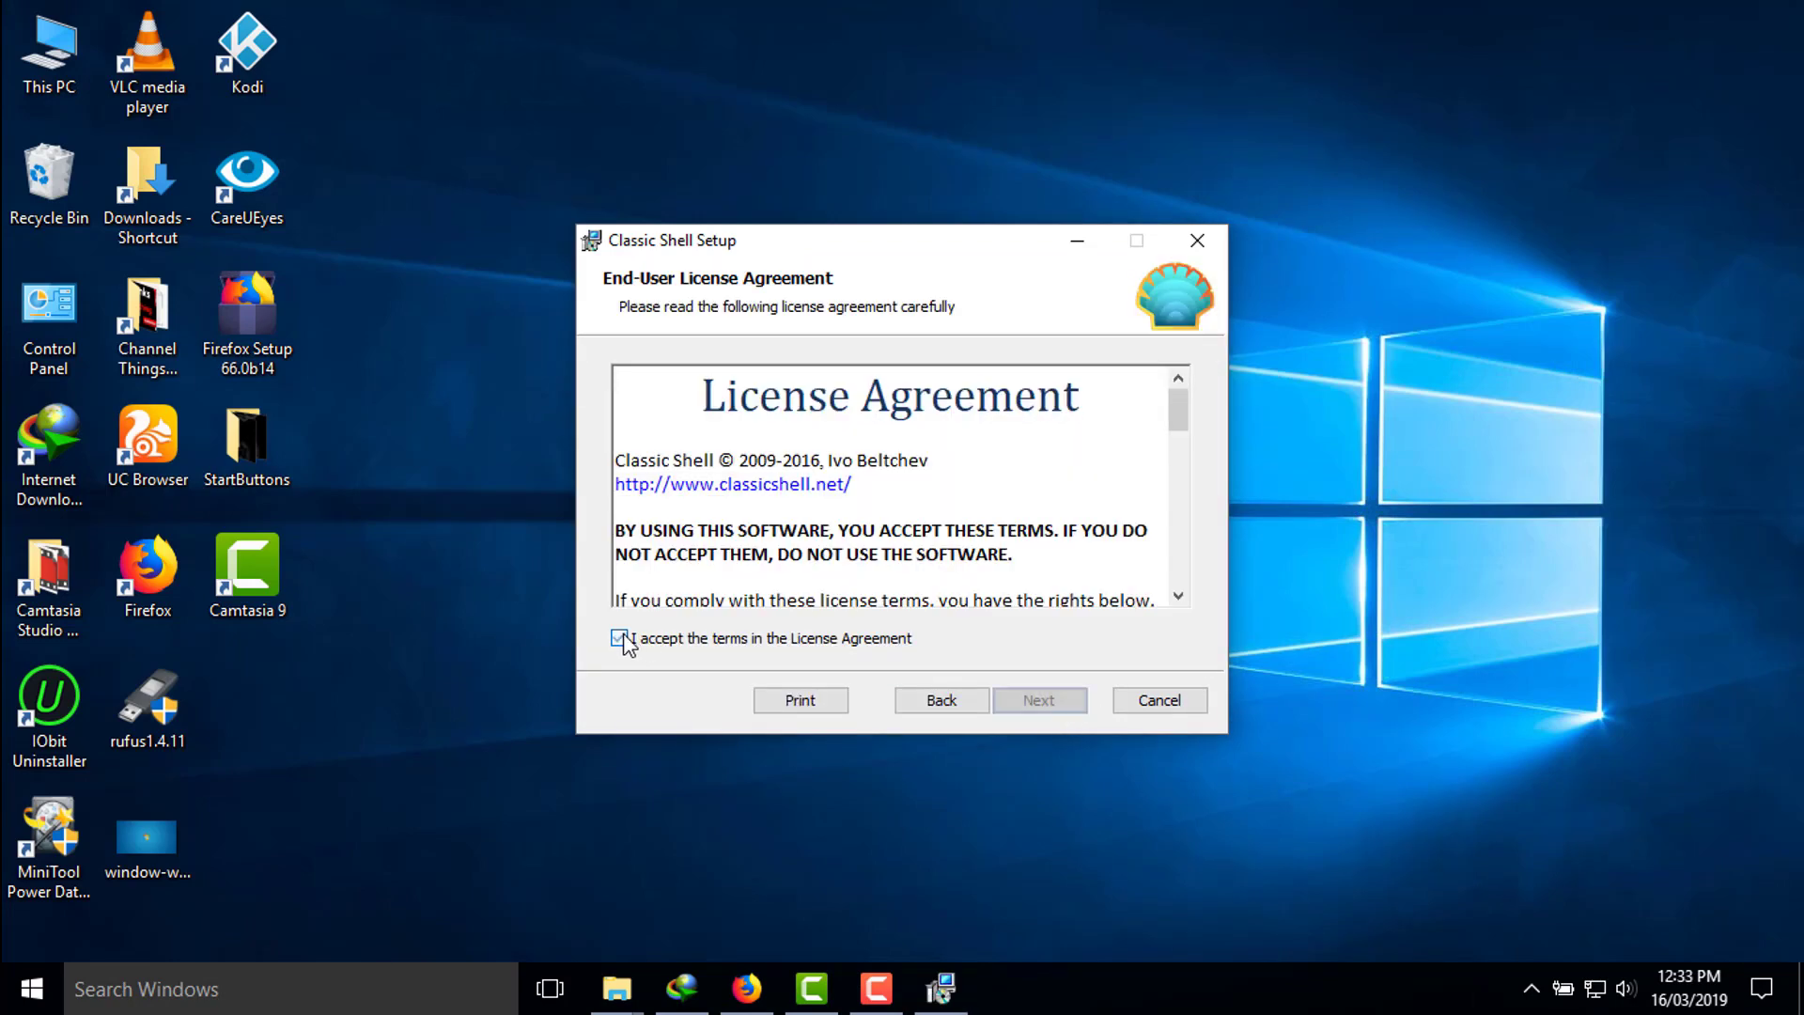
pyautogui.click(1038, 705)
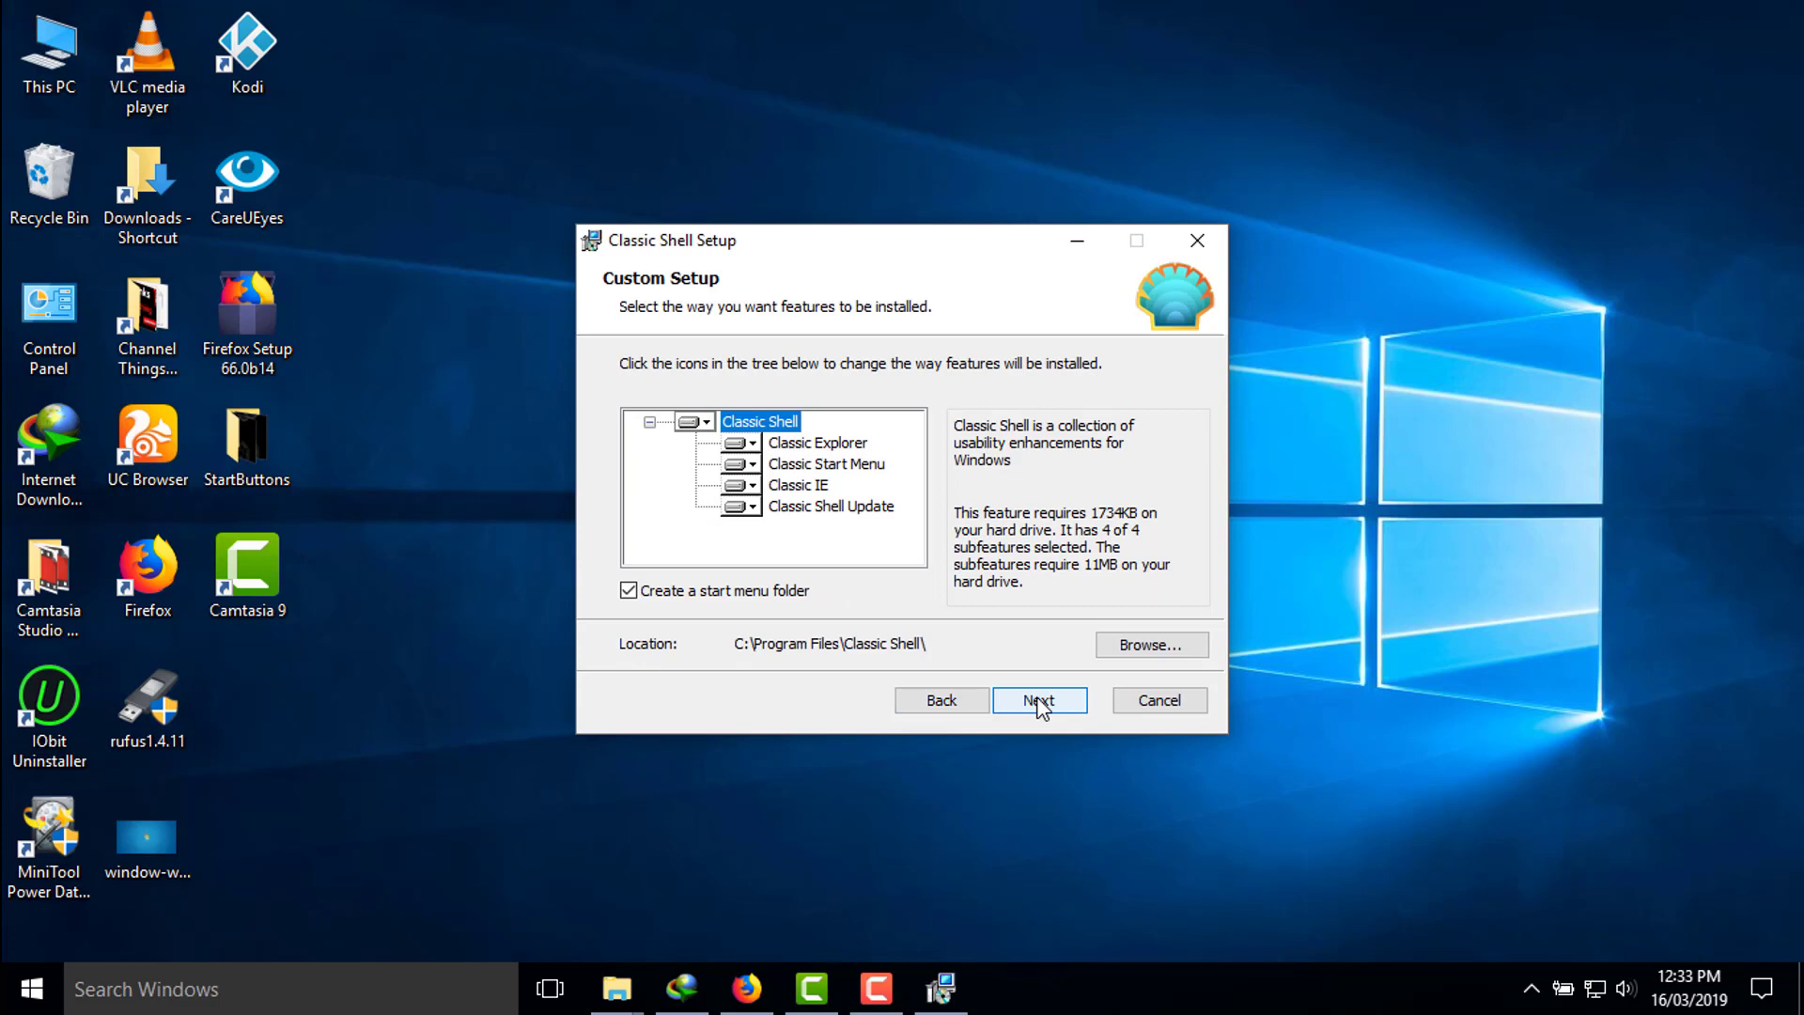
pyautogui.click(1041, 704)
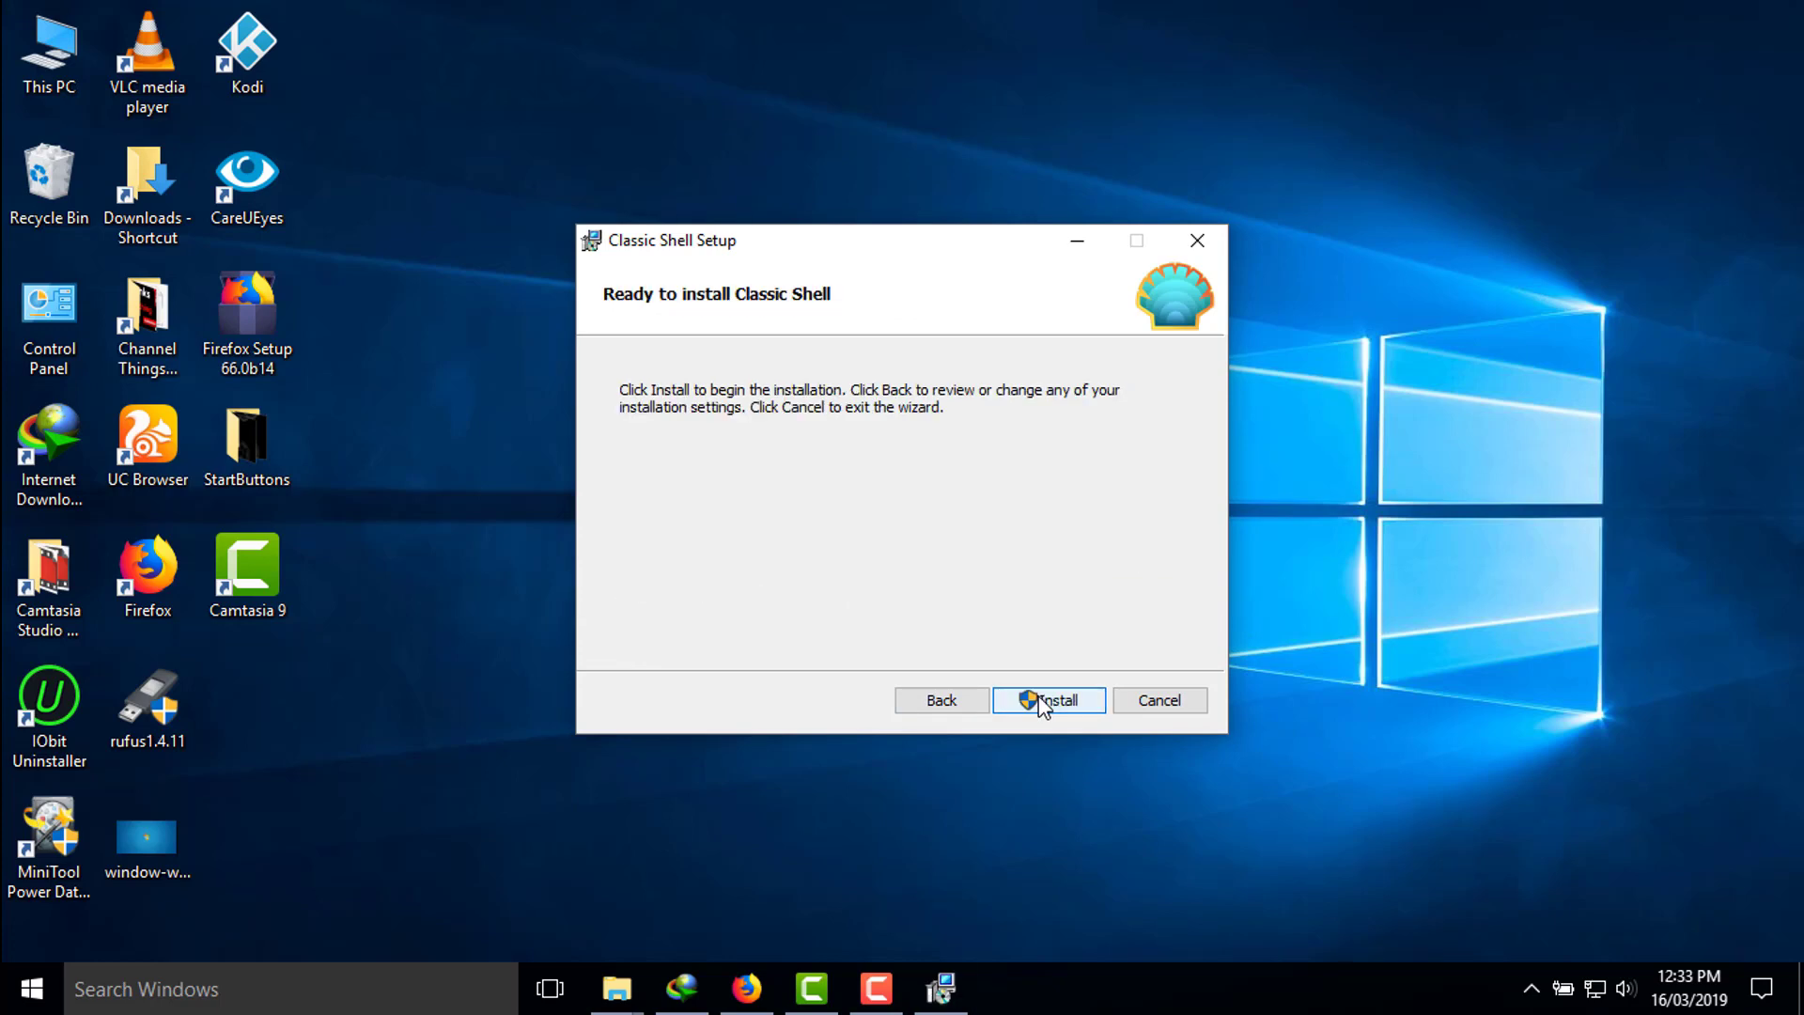
pyautogui.click(1041, 700)
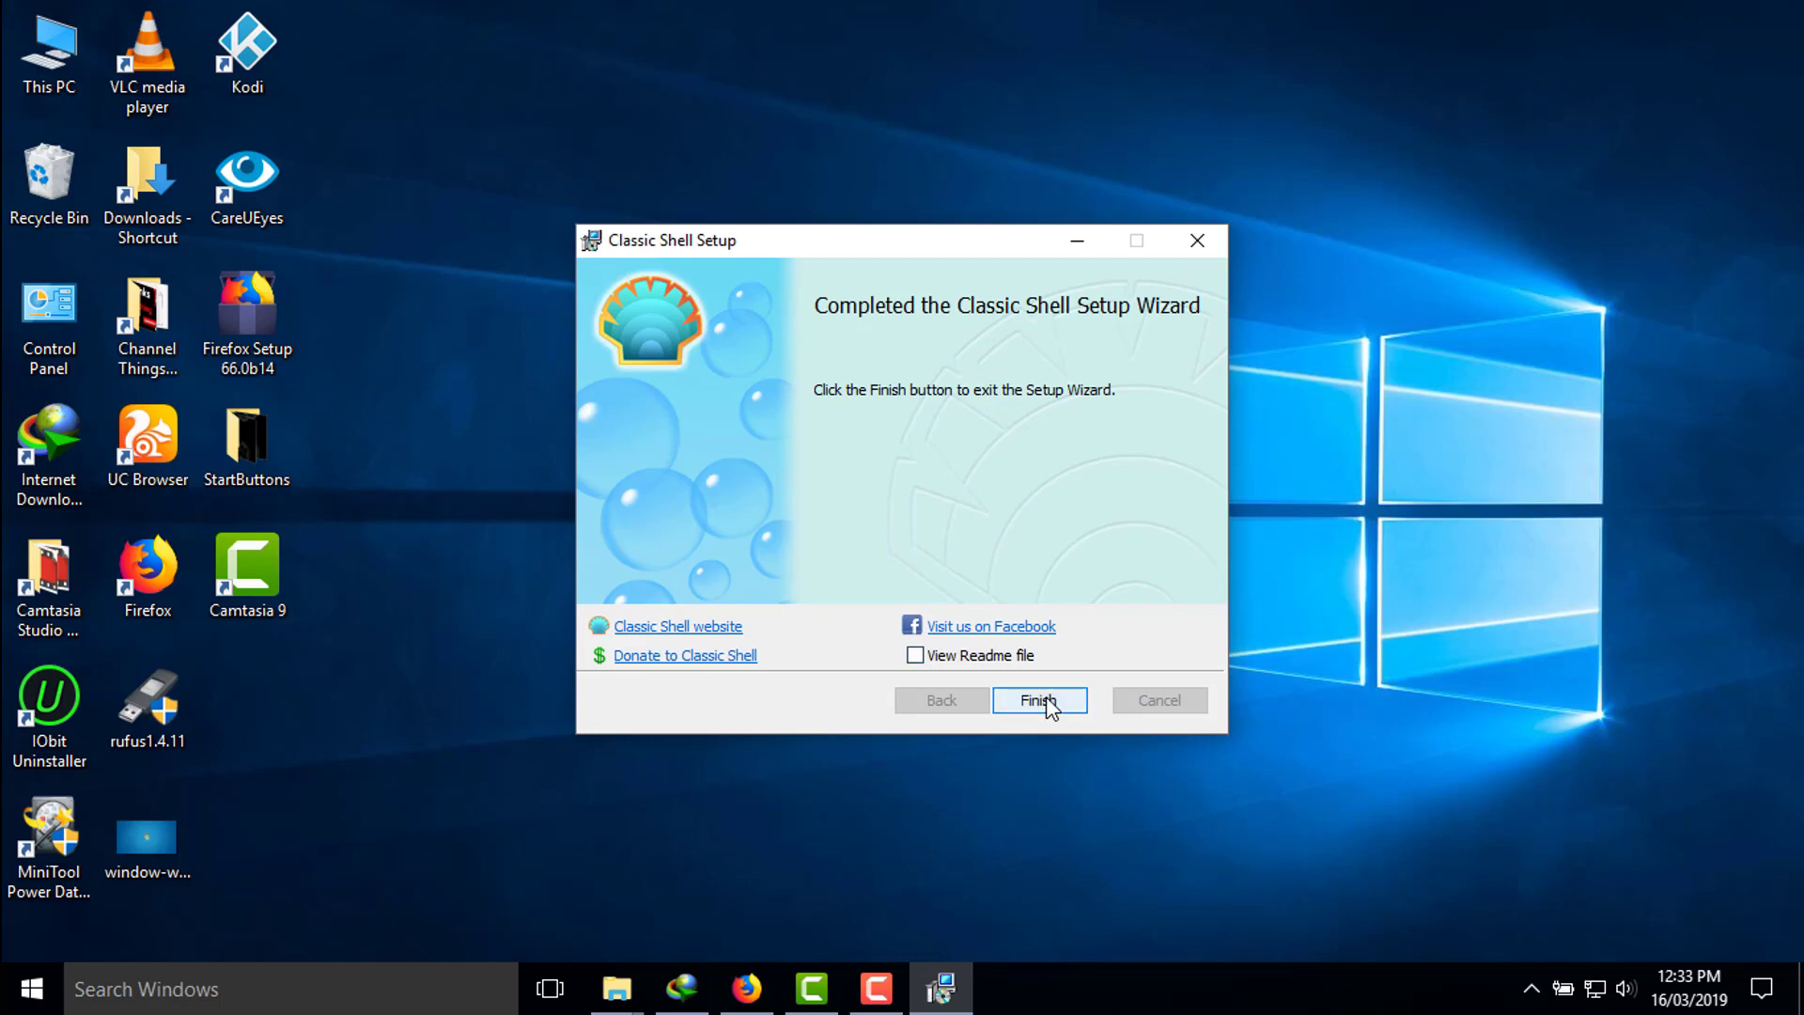
pyautogui.click(1046, 701)
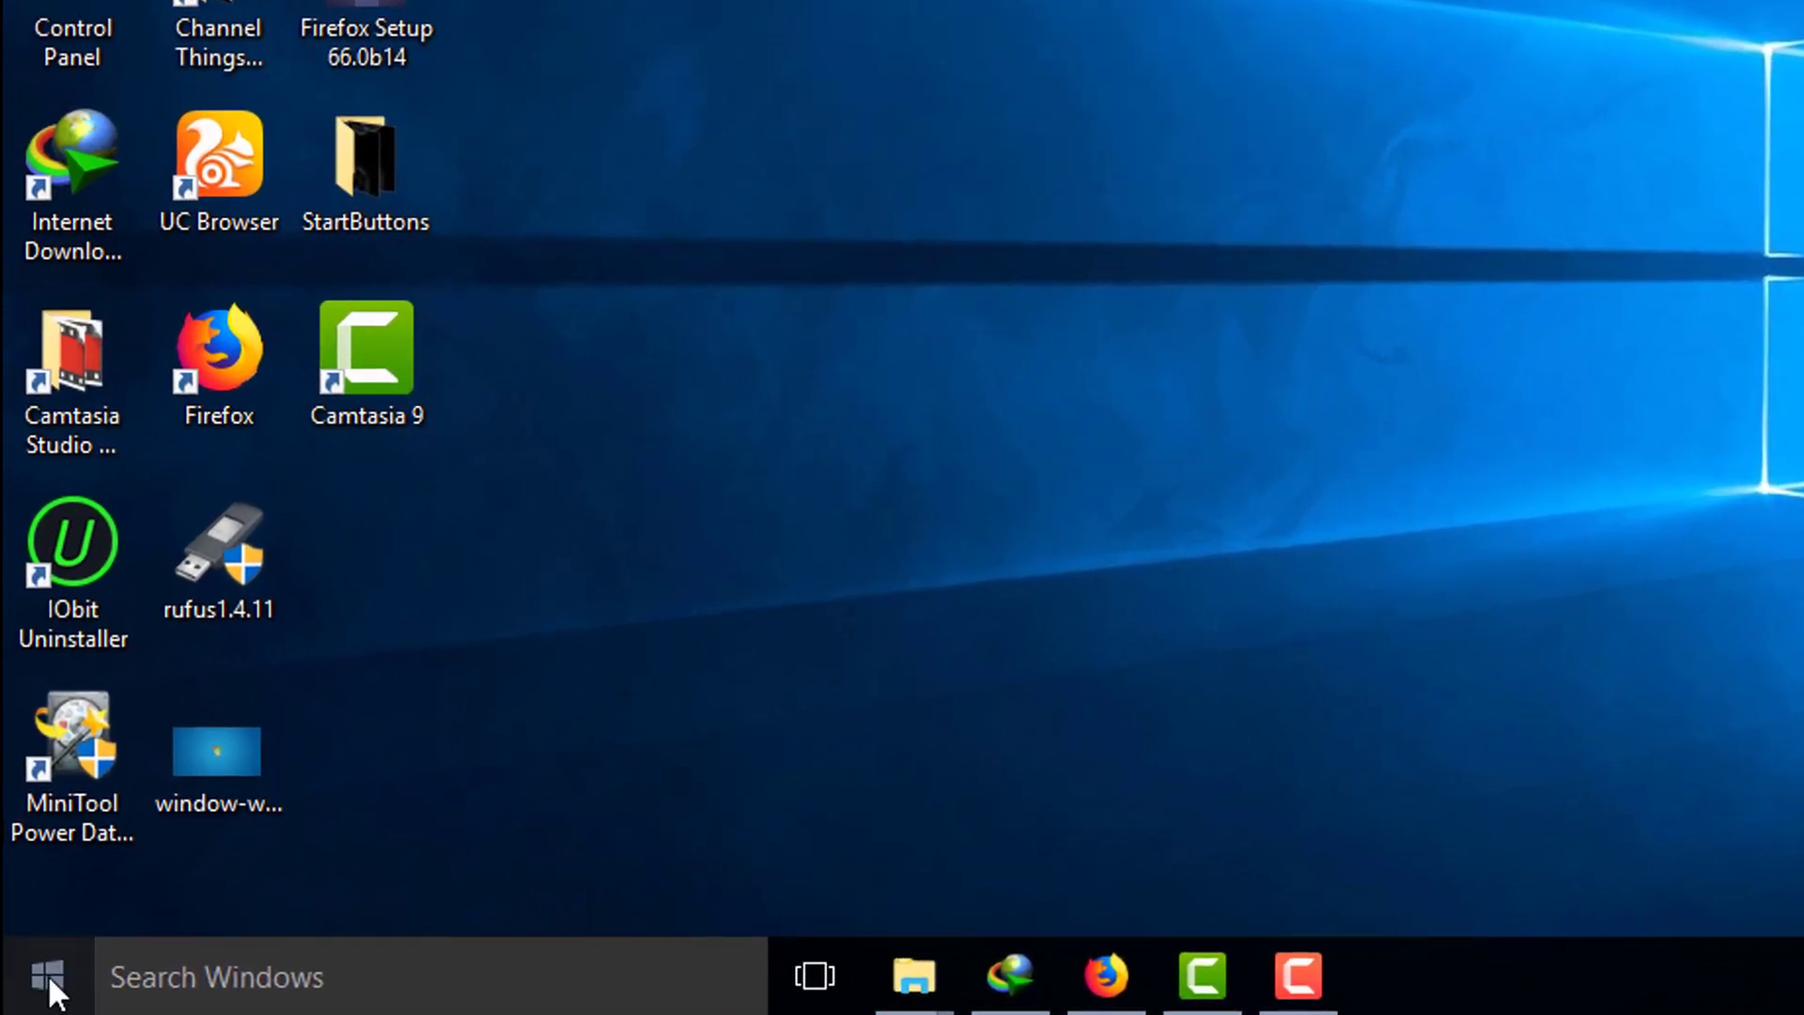
# Open the Classic Start Menu settings with all settings categories shown.
pyautogui.rightClick(48, 975)
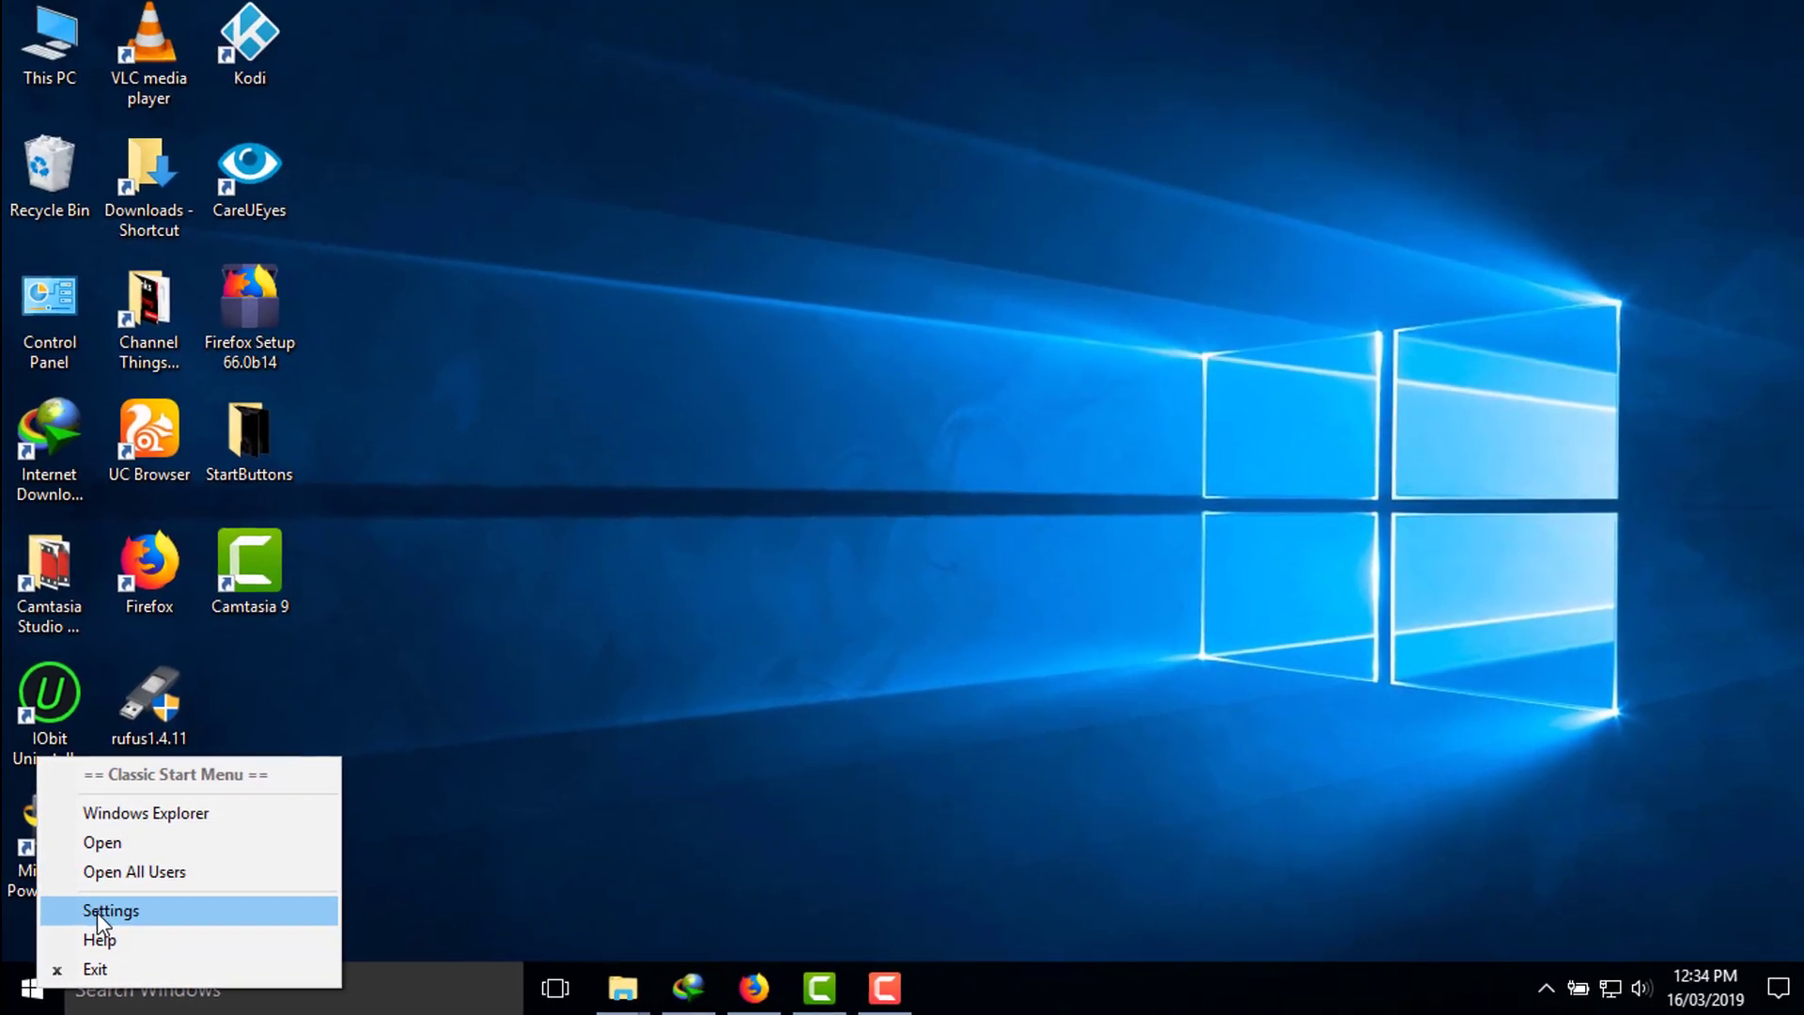
pyautogui.click(141, 862)
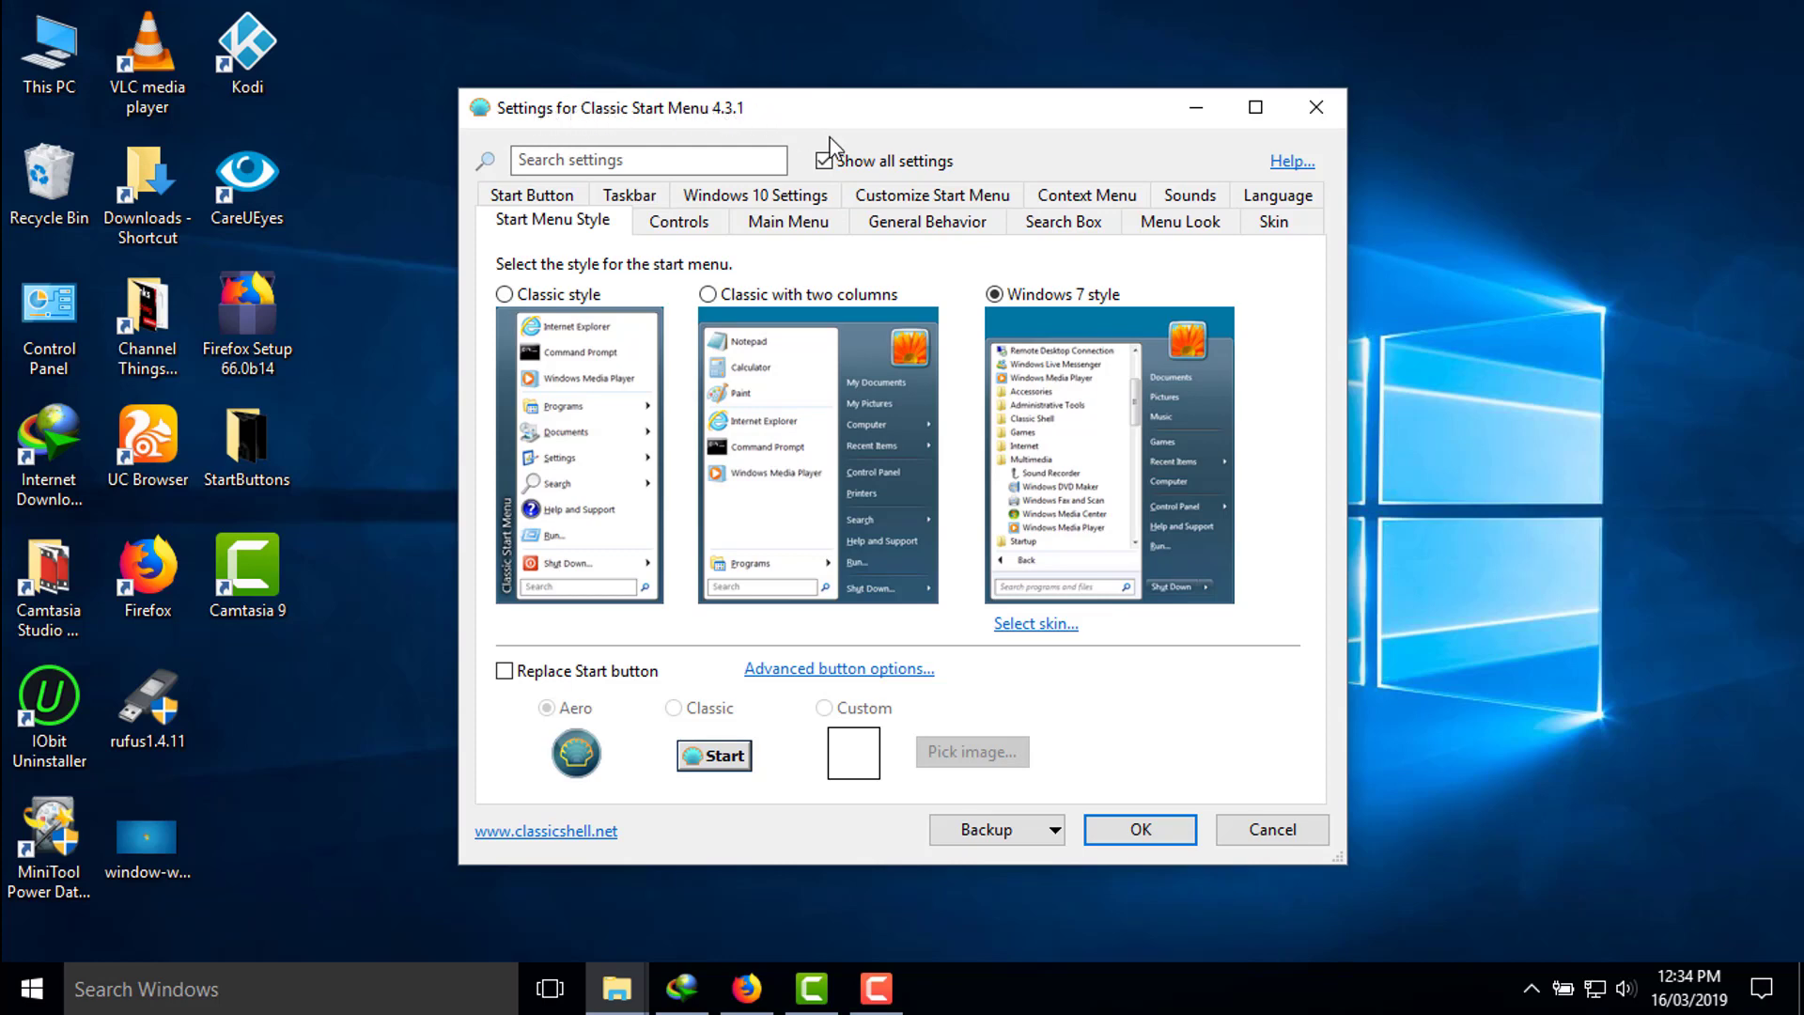
pyautogui.click(823, 162)
pyautogui.click(824, 163)
# Turn on Replace Start button with the Custom button option and browse for its image.
pyautogui.click(504, 672)
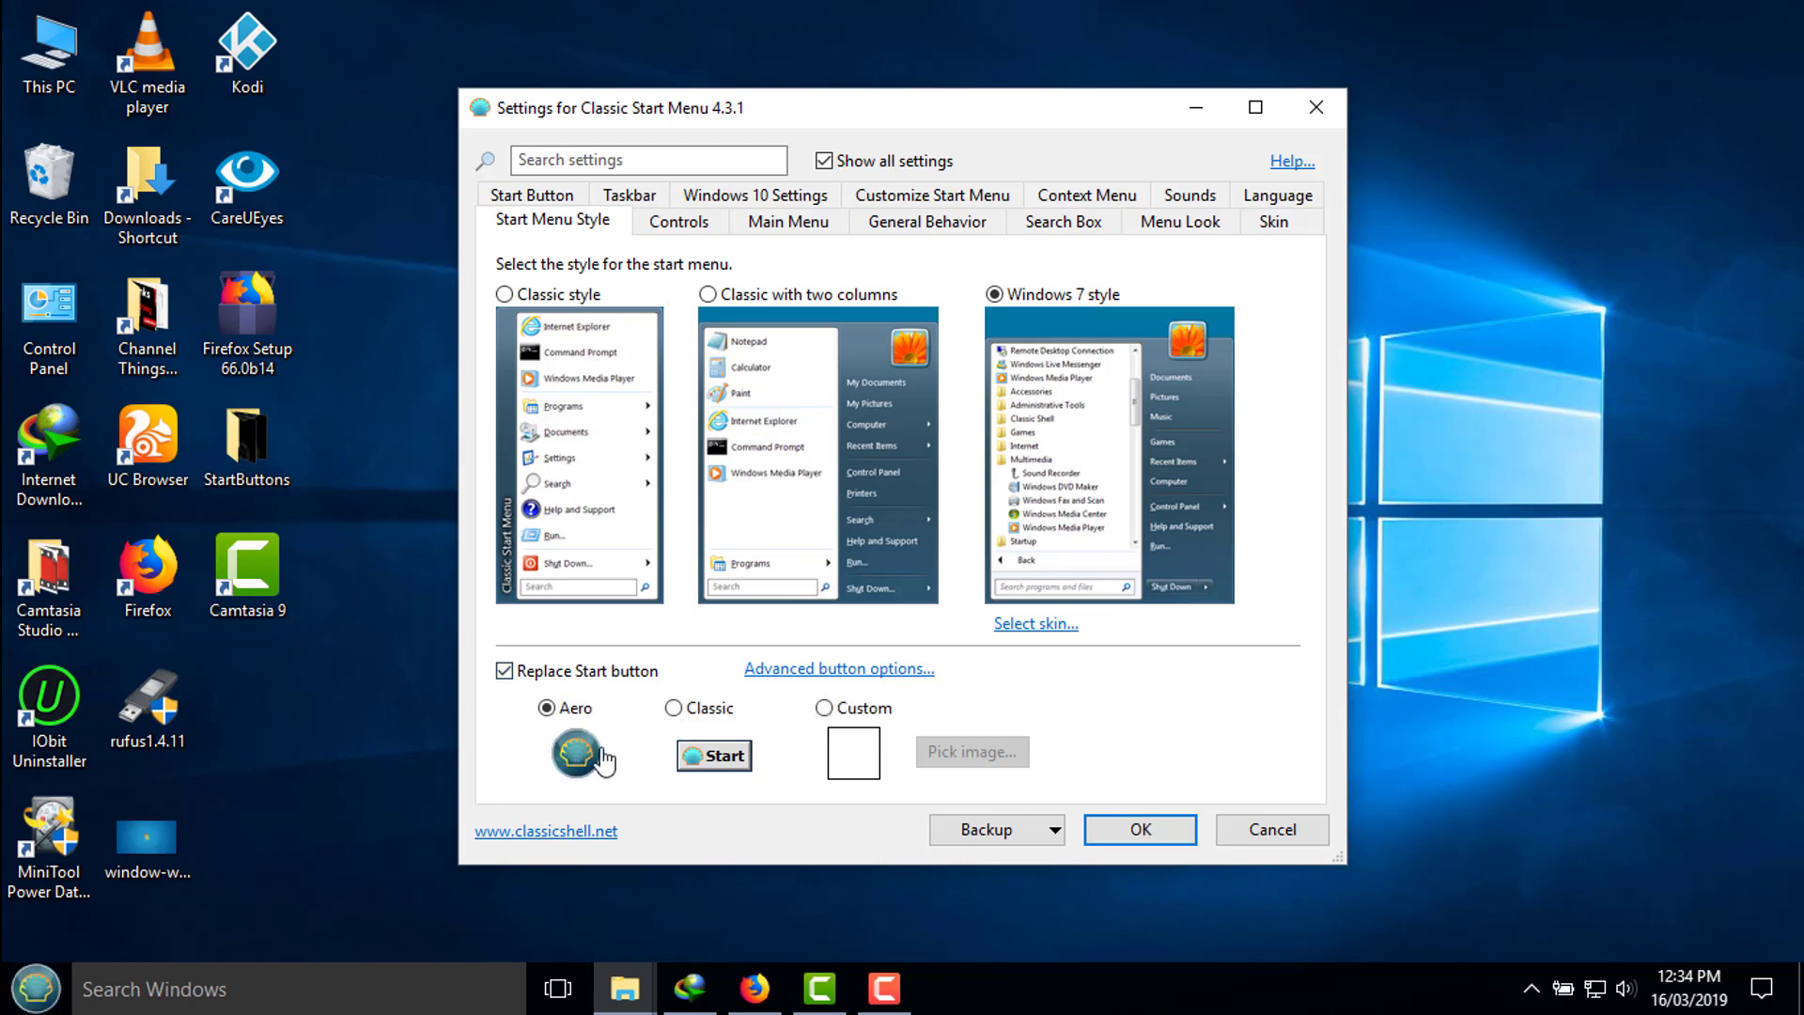
pyautogui.click(824, 711)
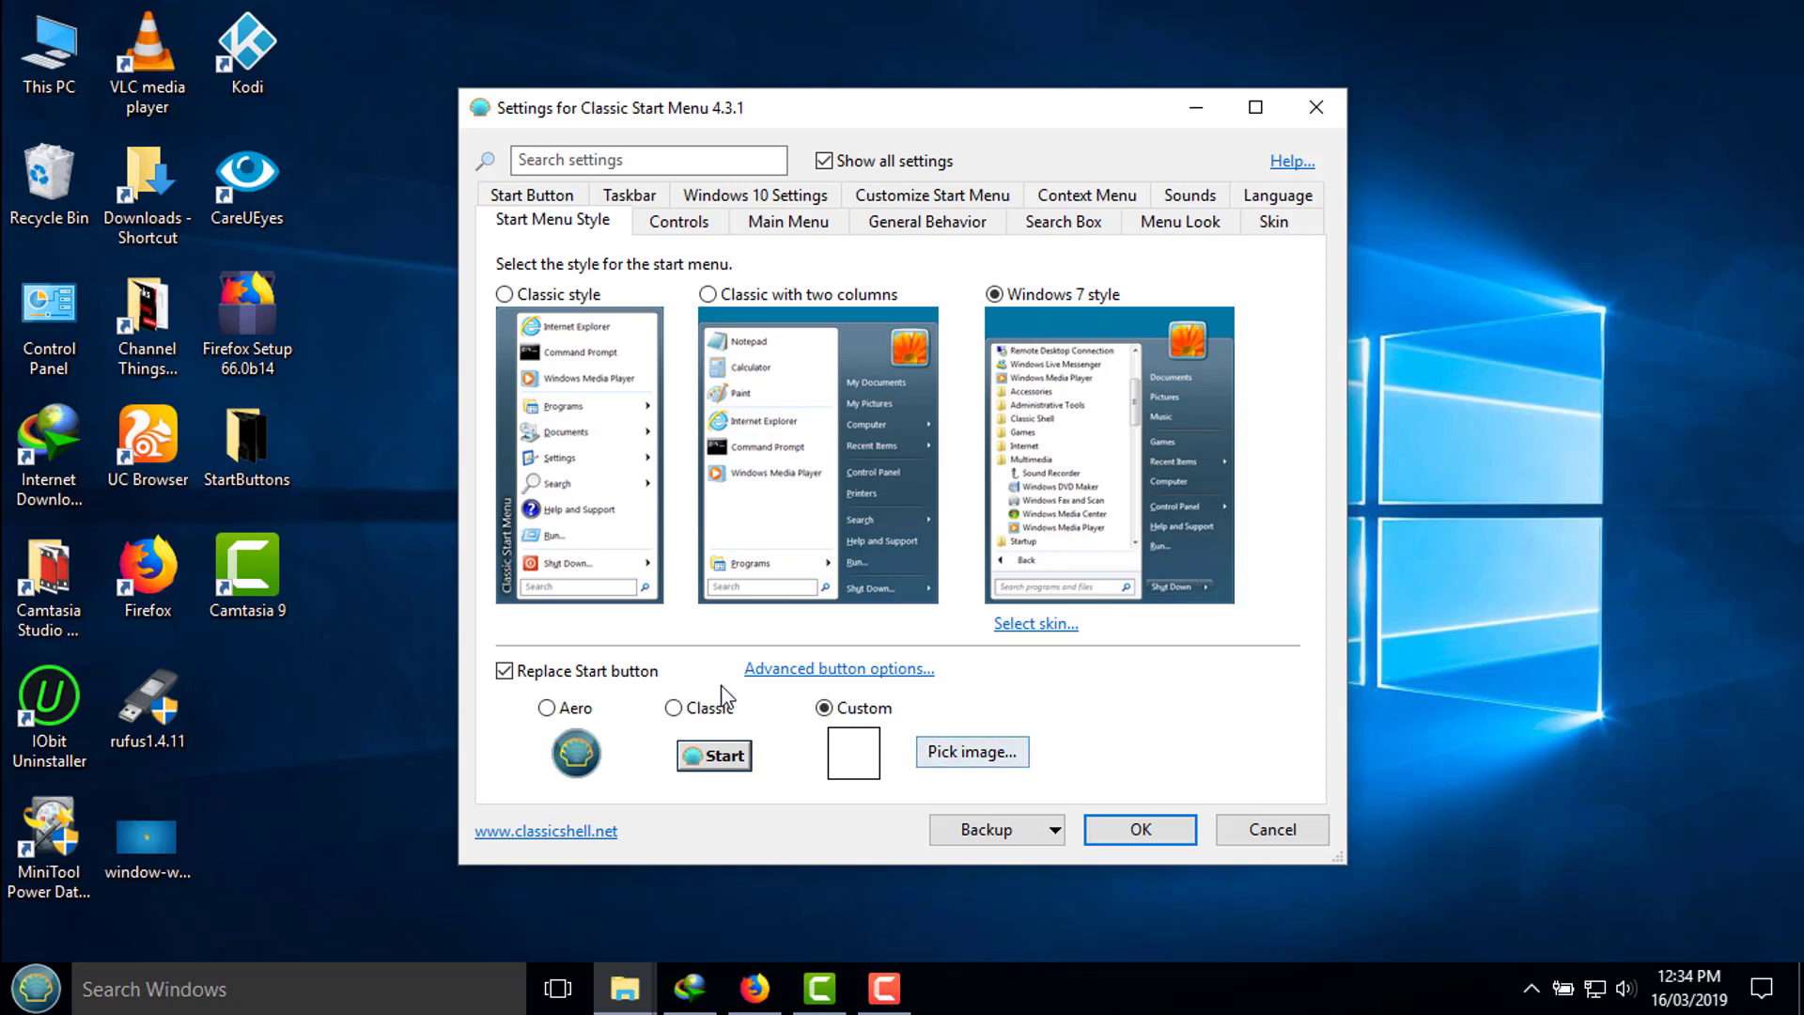
pyautogui.click(964, 755)
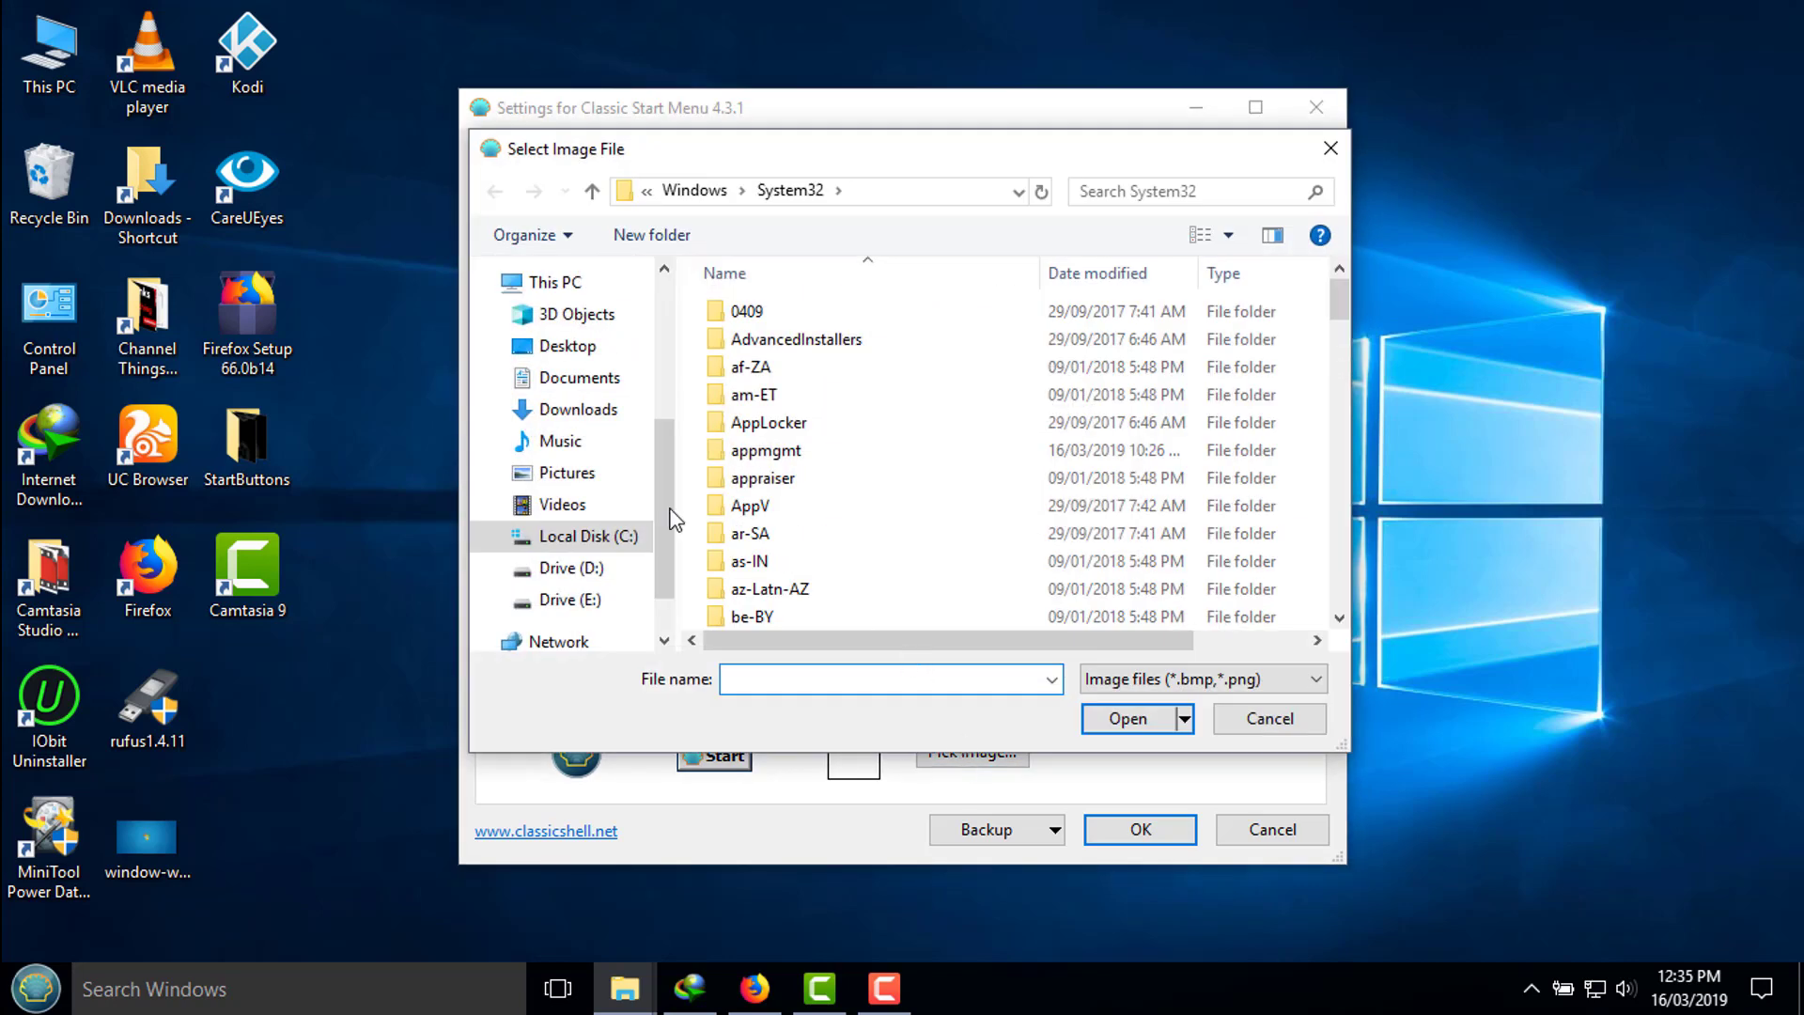
# Navigate the image picker to the StartButtons folder on the Desktop.
pyautogui.scroll(3, 611, 441)
pyautogui.click(569, 324)
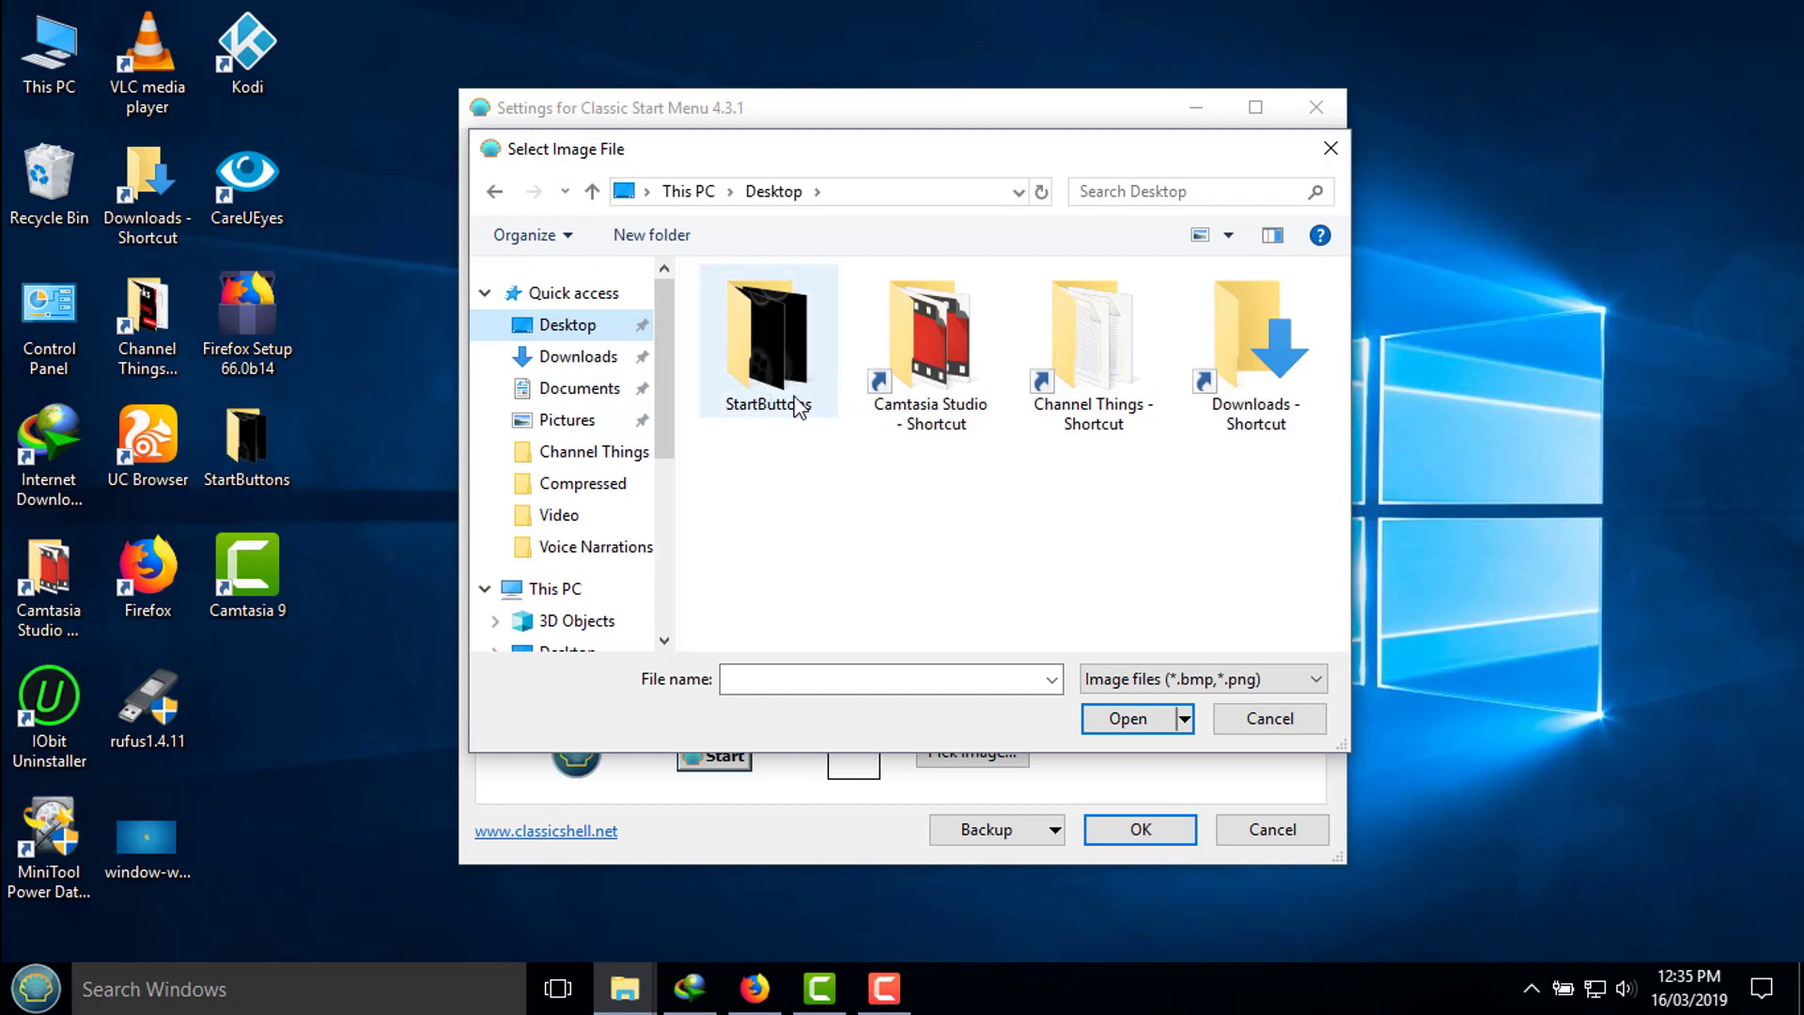
pyautogui.click(771, 374)
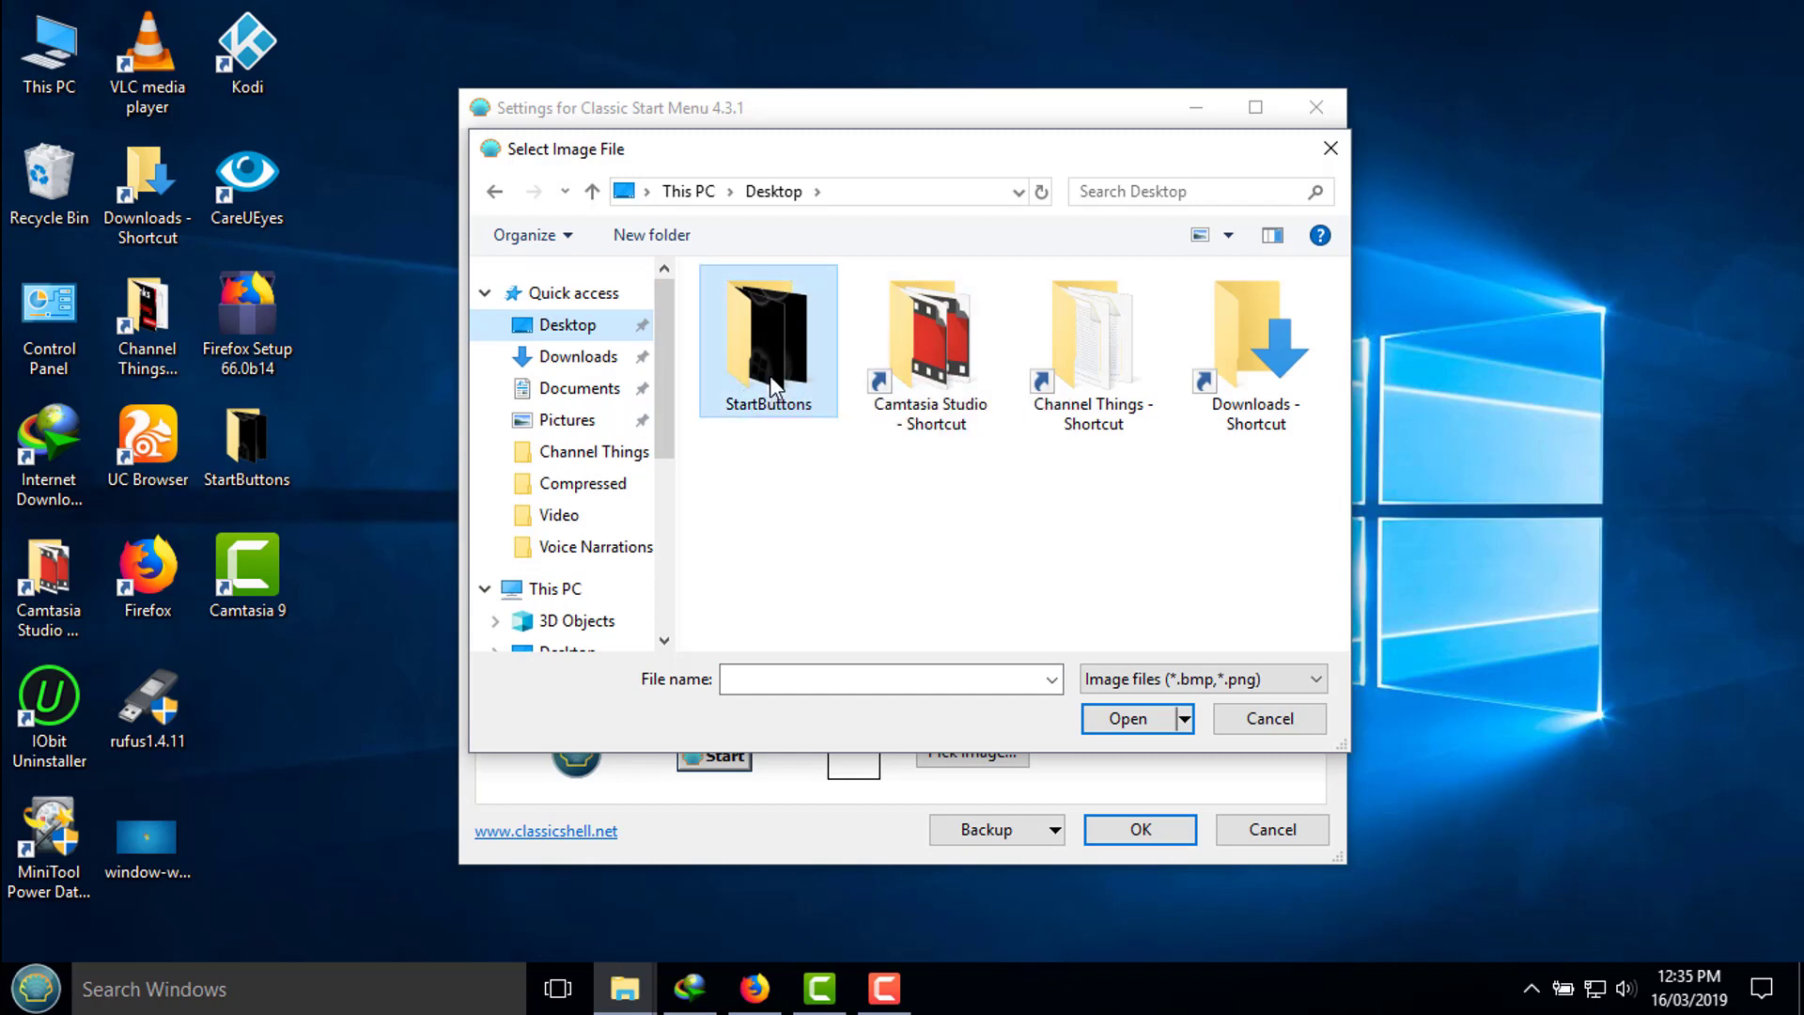
pyautogui.click(1131, 720)
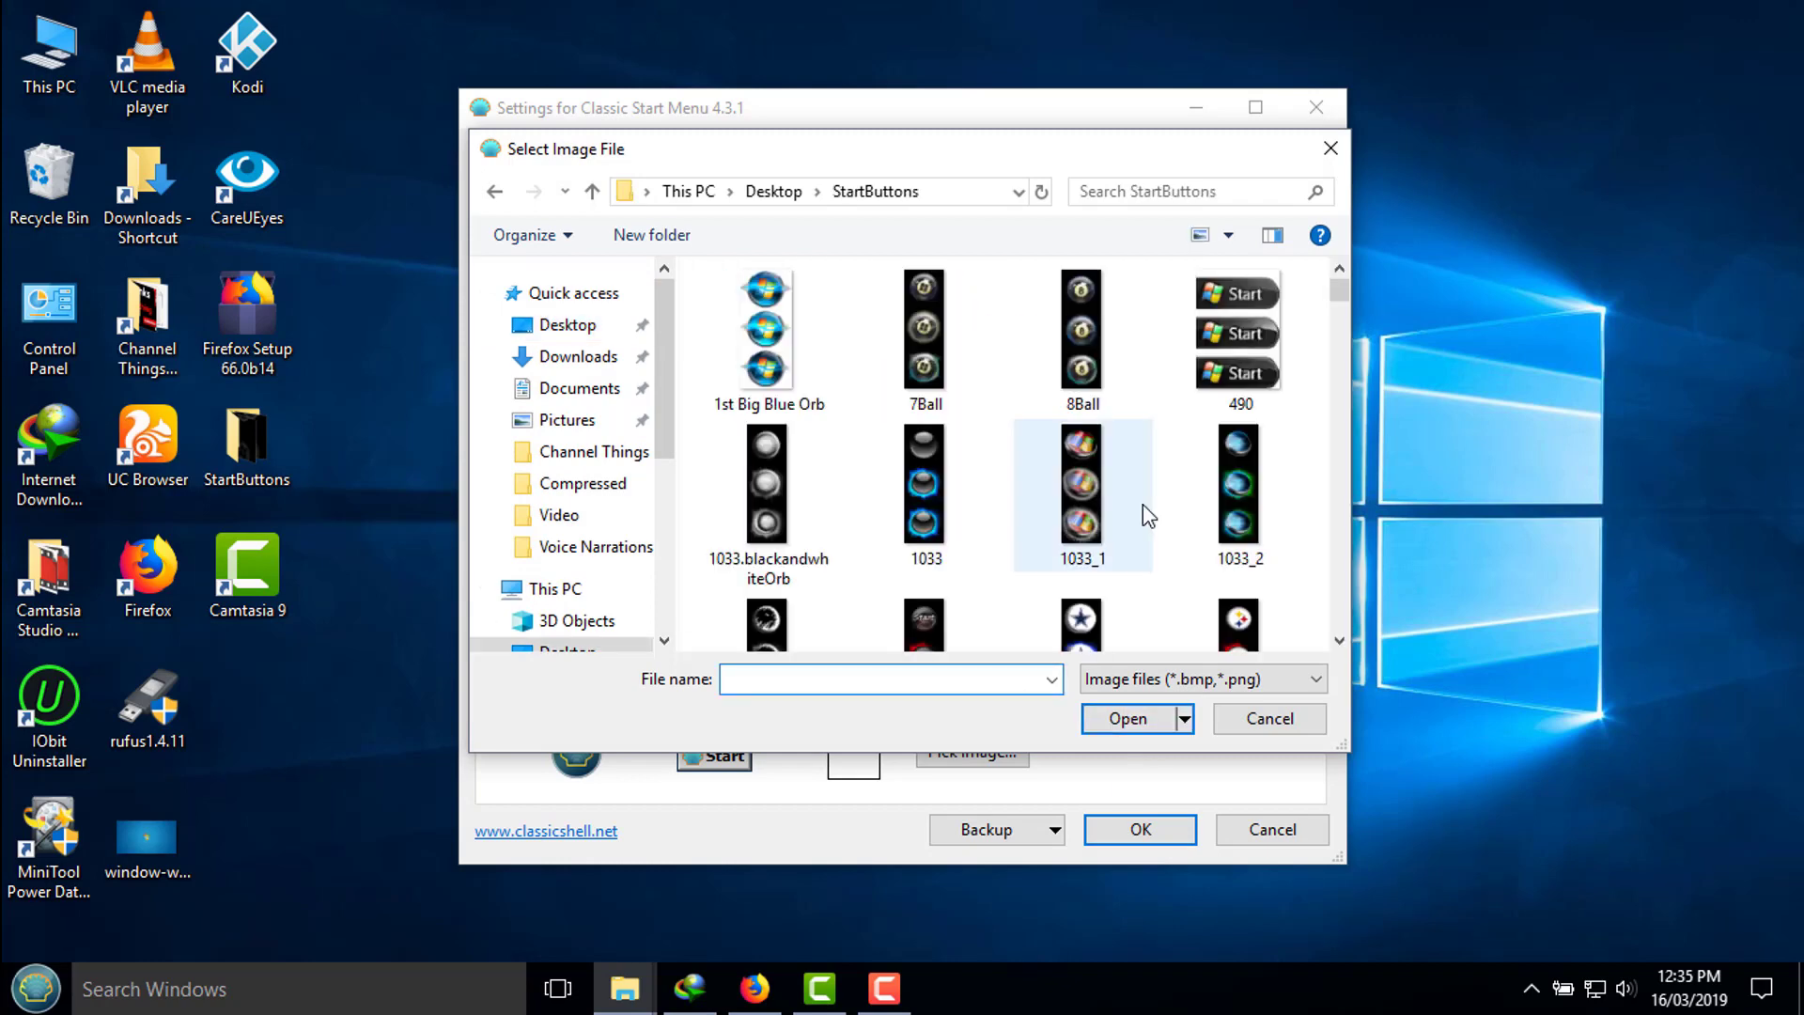
# Use the 6805 (2) orb image as the Start button and save the settings.
pyautogui.moveTo(1236, 148); pyautogui.dragTo(1125, 85)
pyautogui.scroll(-10, 1216, 363)
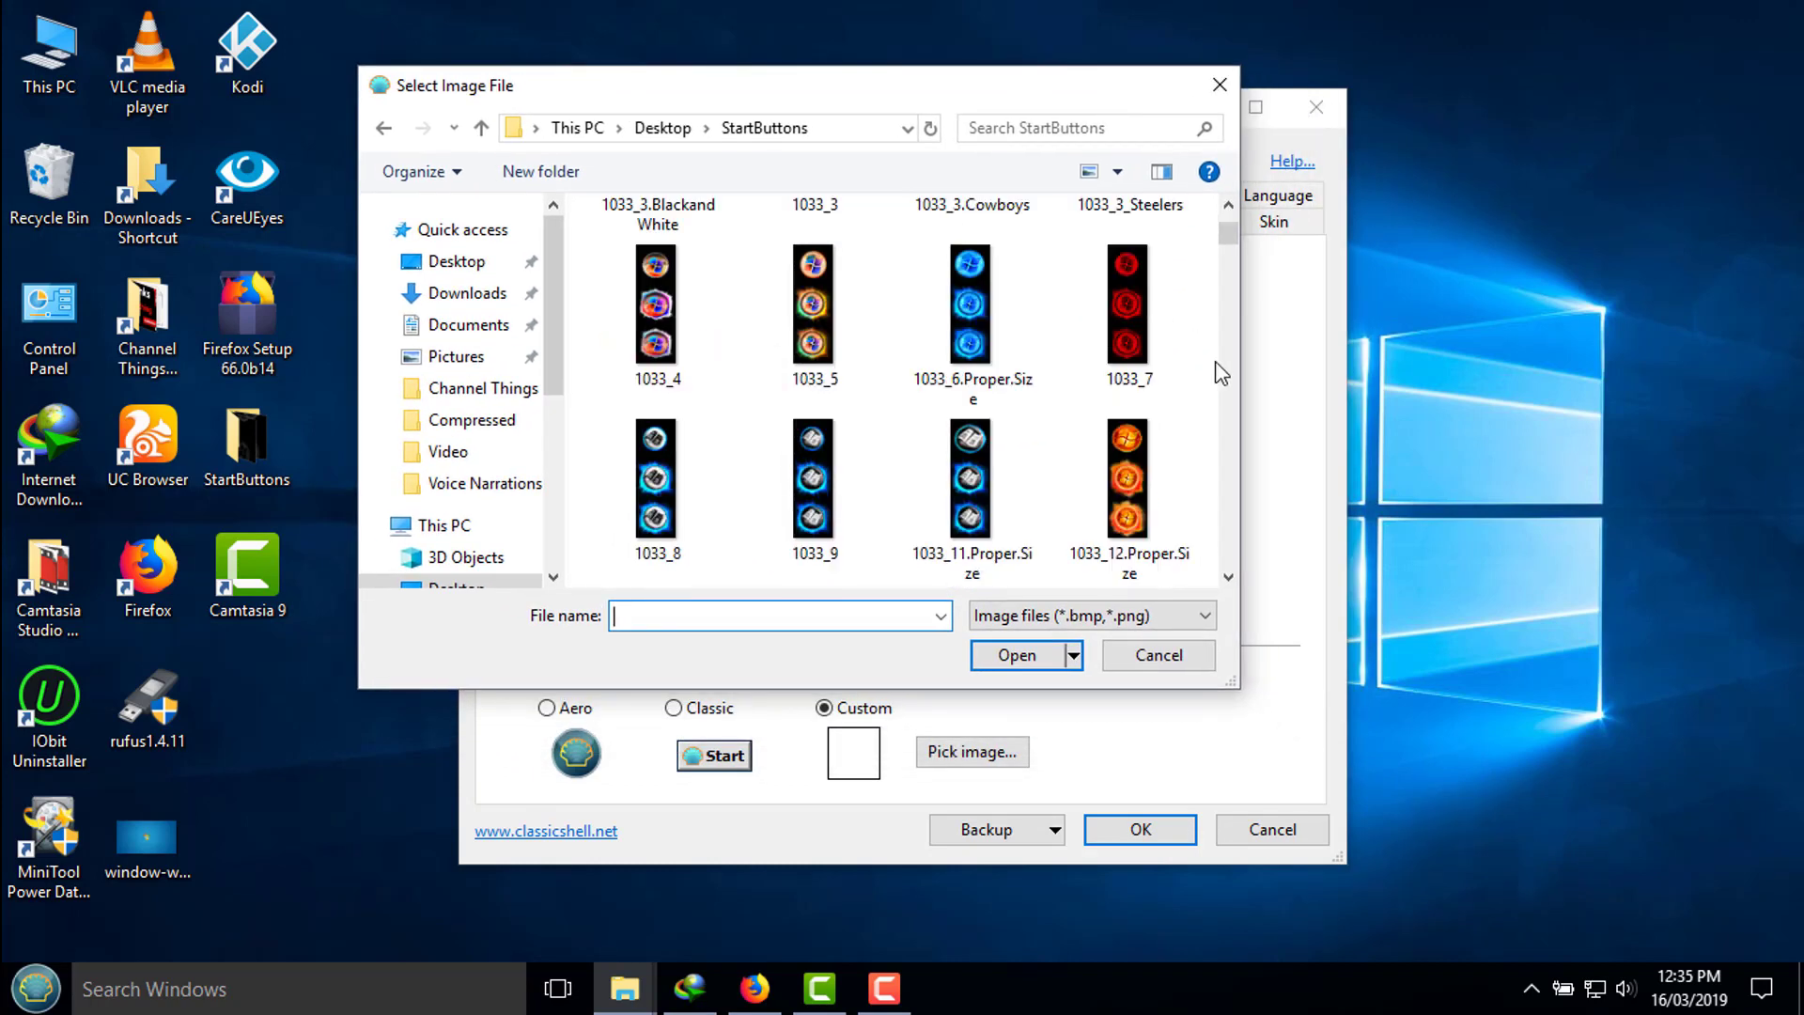
pyautogui.scroll(-10, 1222, 373)
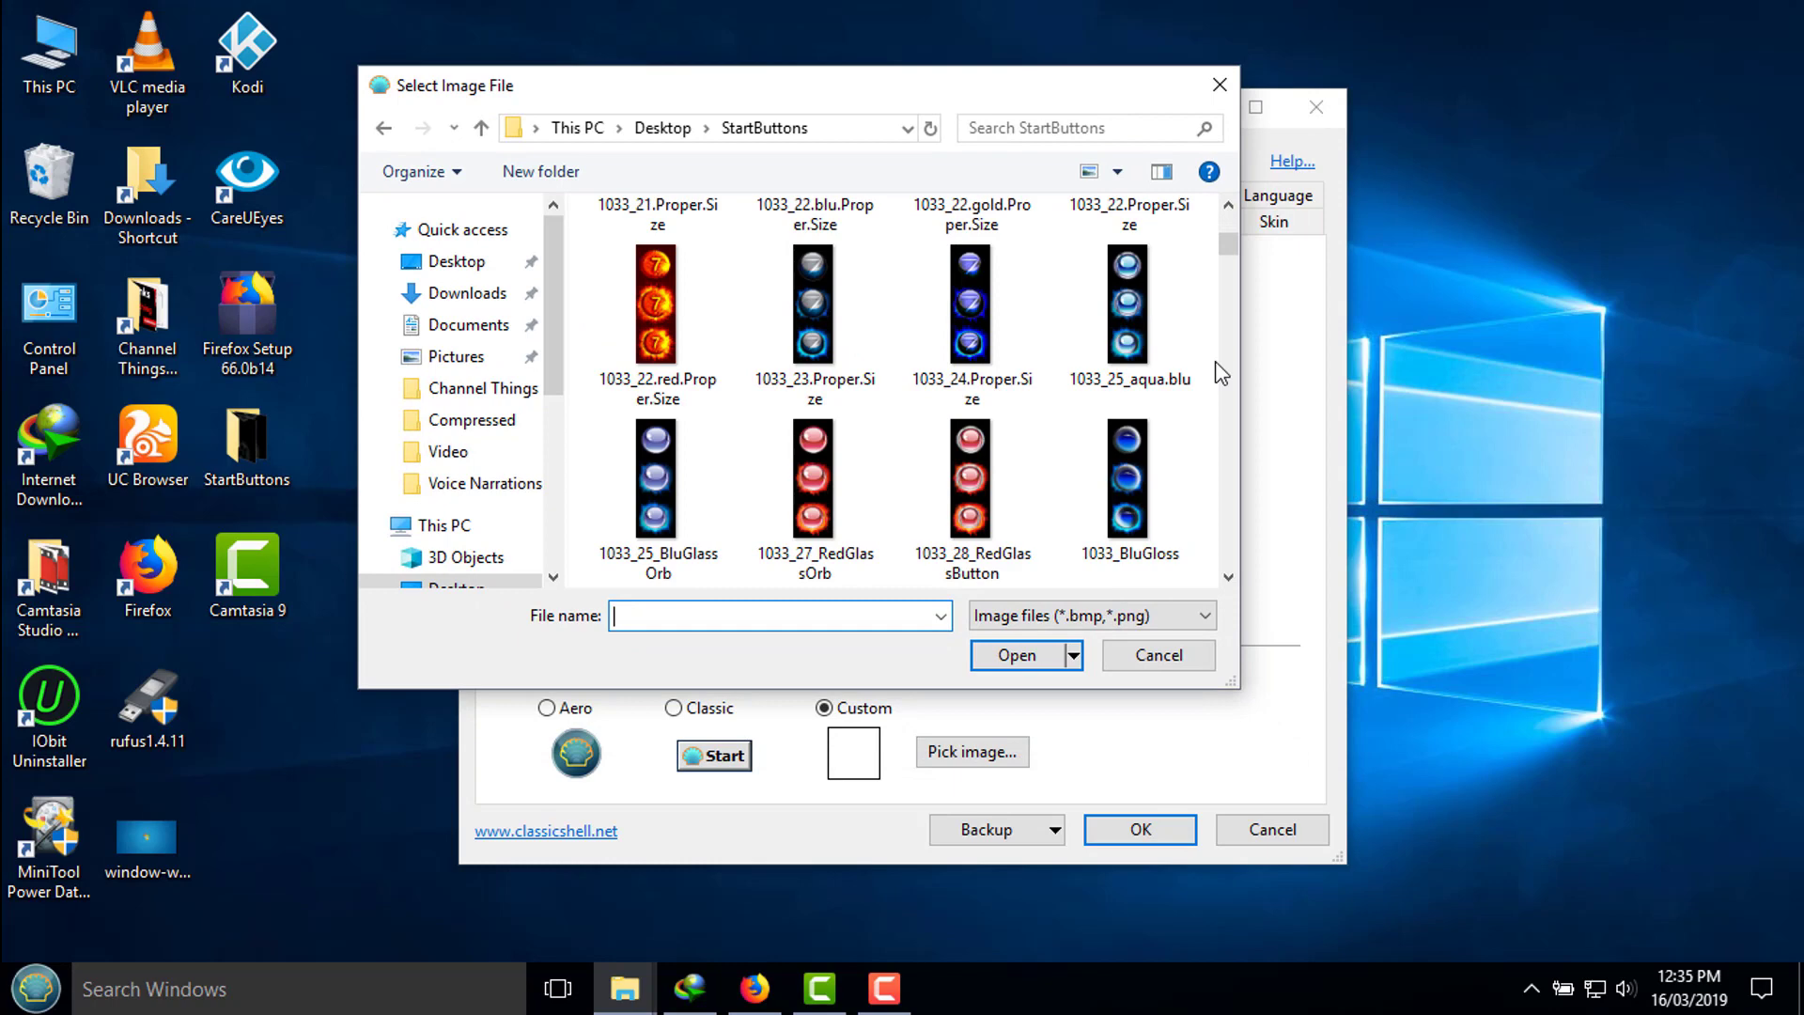
pyautogui.scroll(-1, 1215, 361)
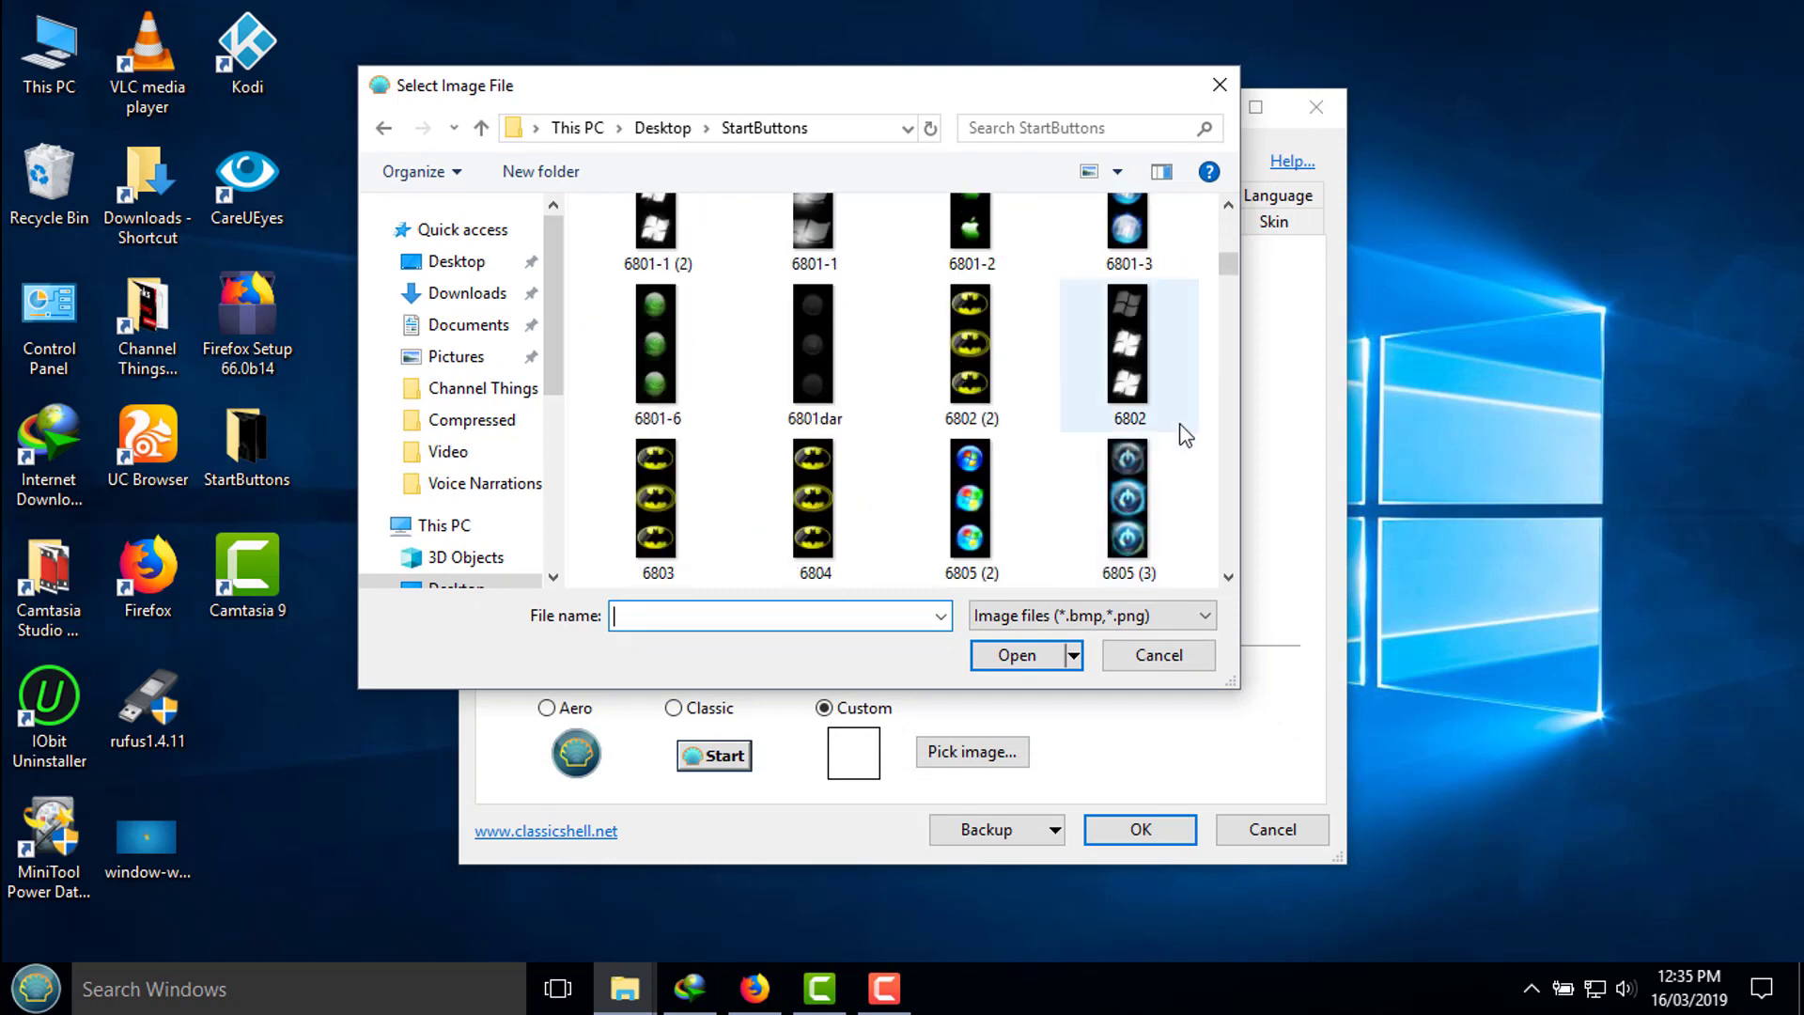
pyautogui.click(972, 507)
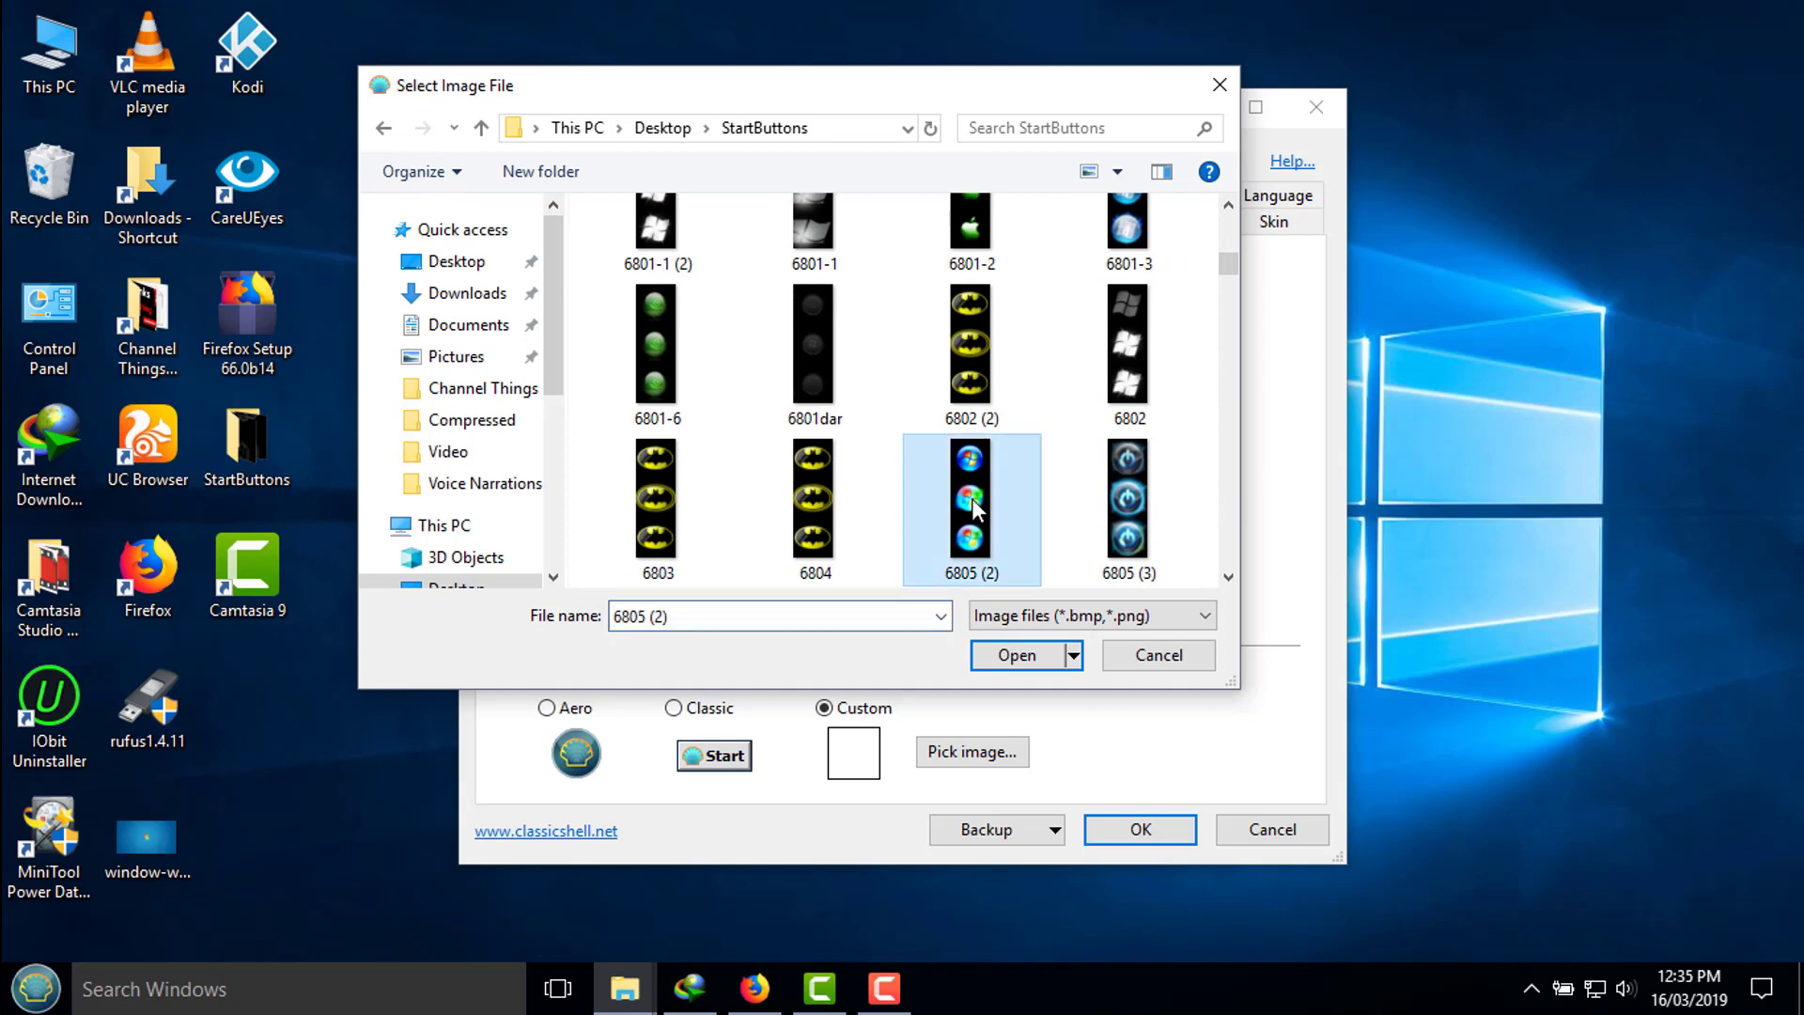
pyautogui.click(1022, 659)
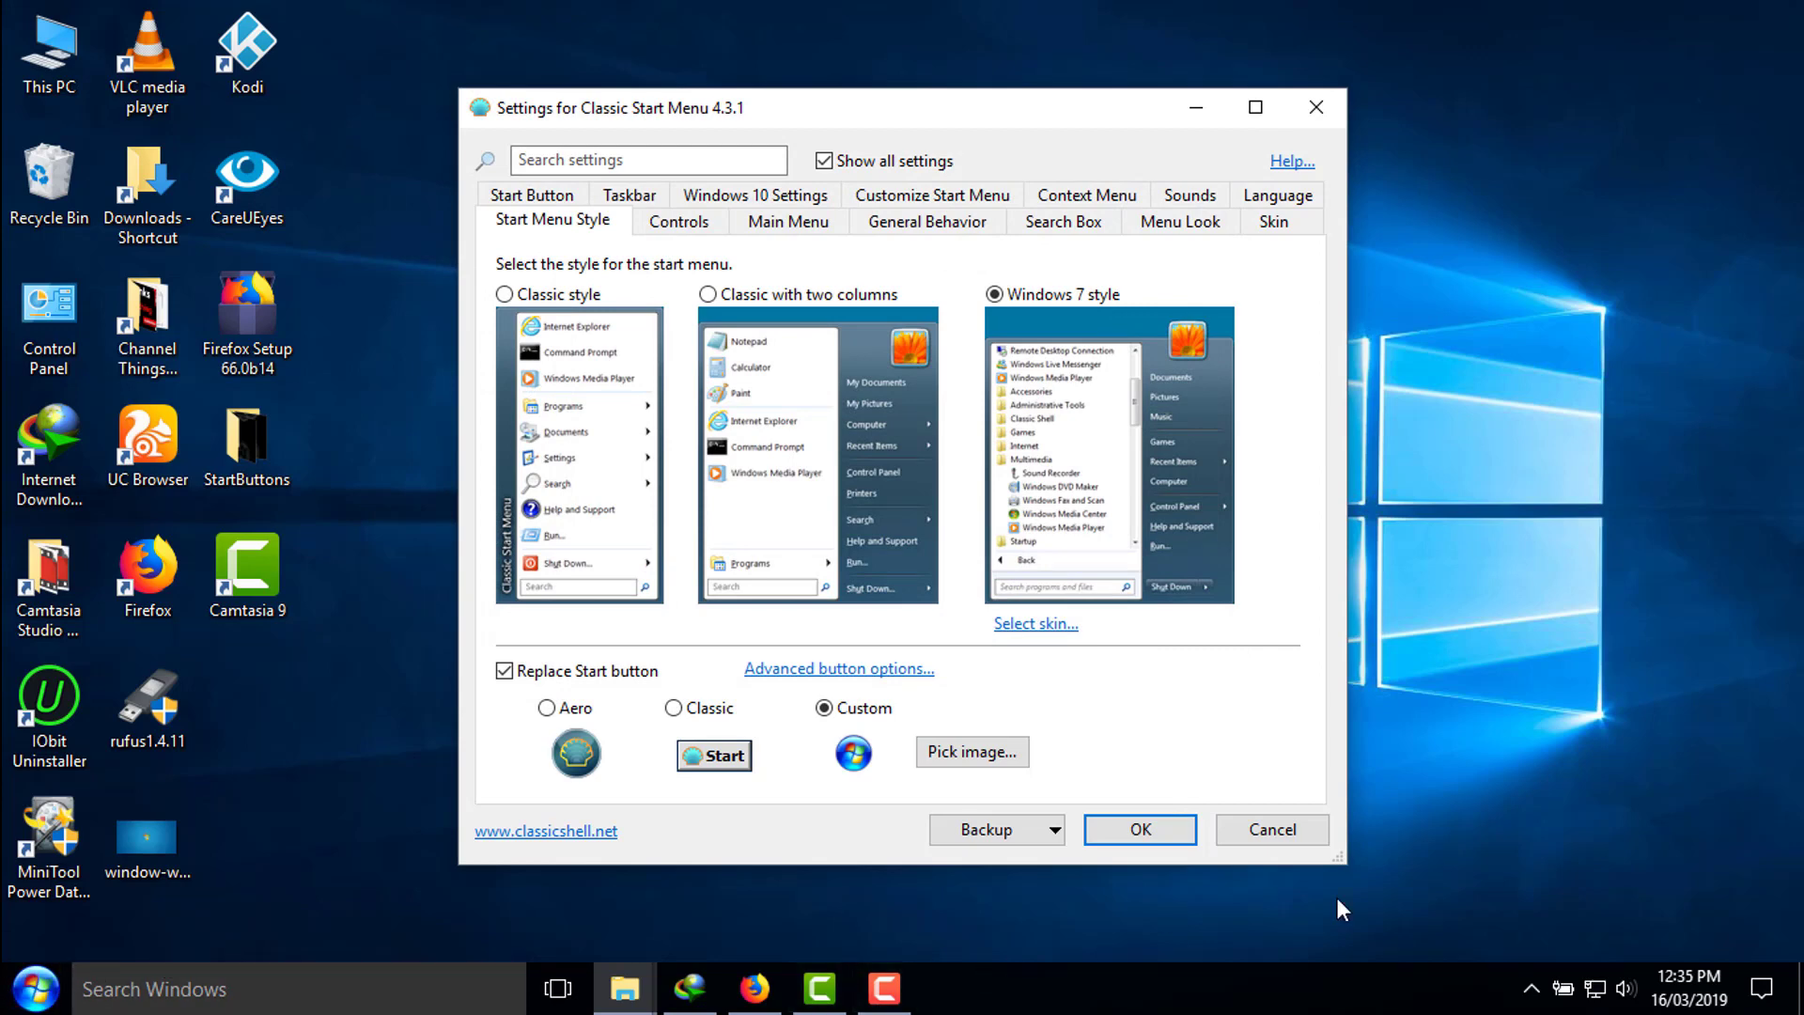
pyautogui.click(1163, 843)
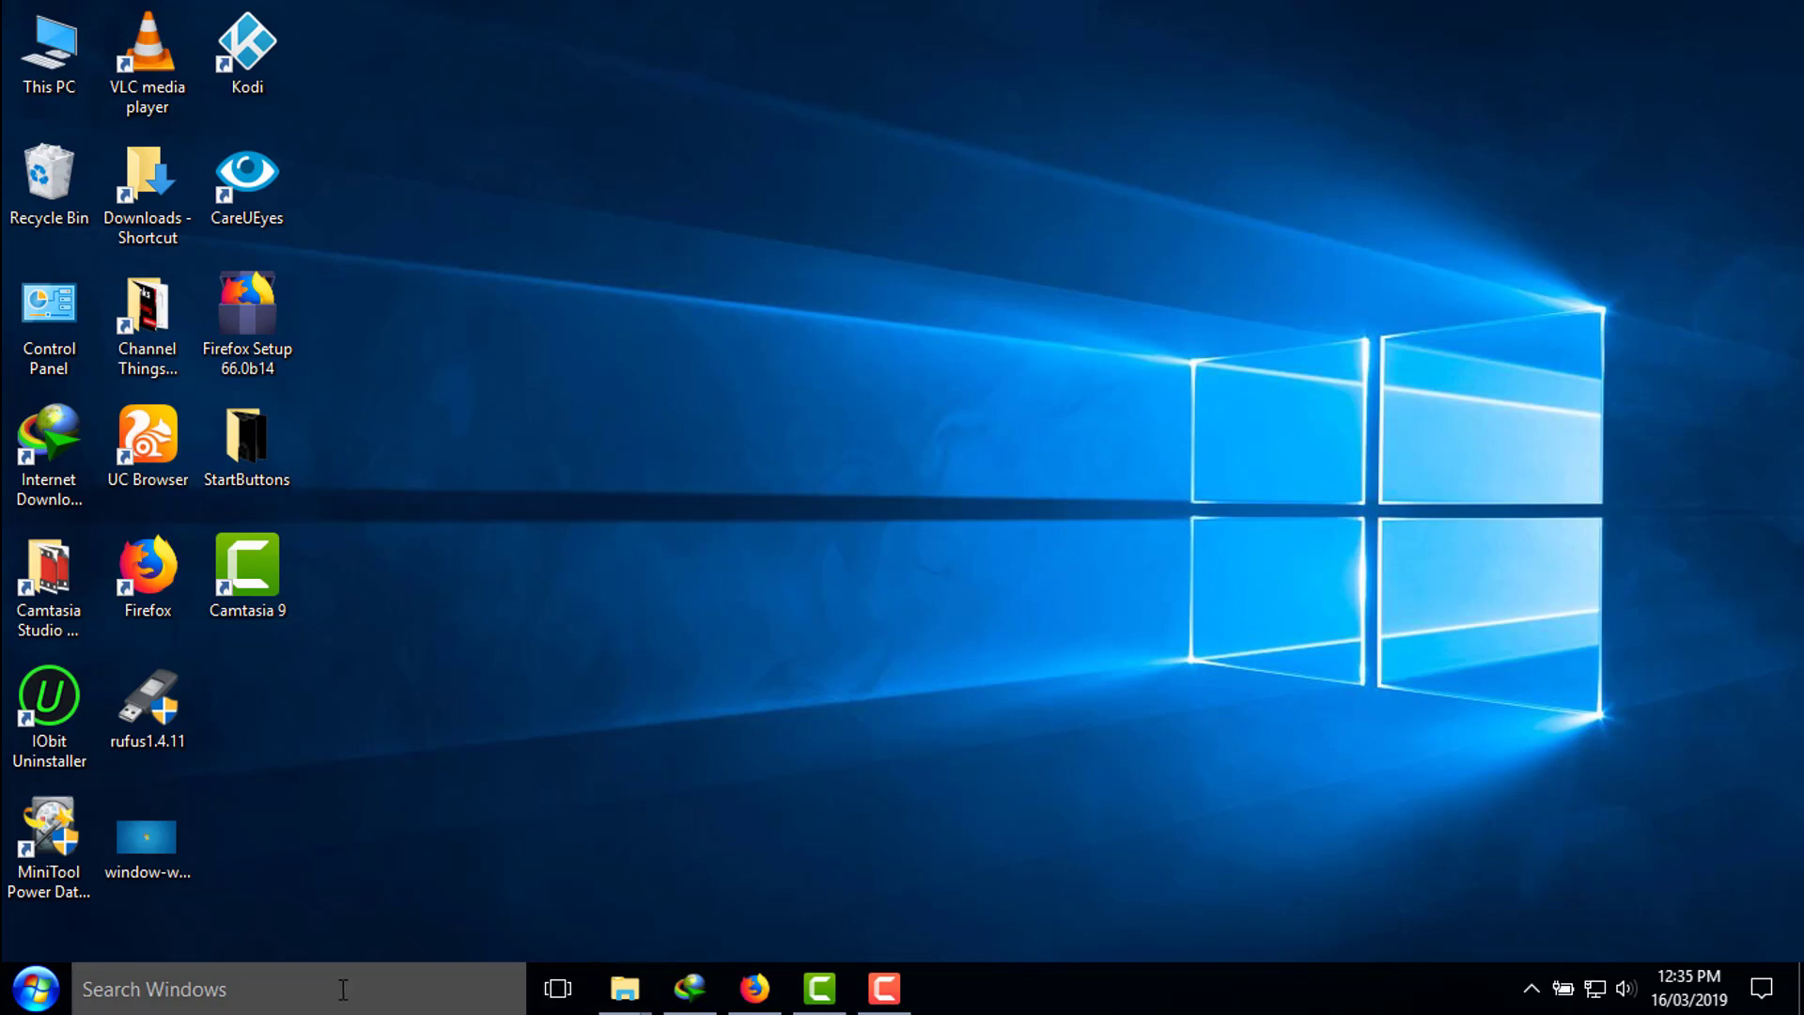
# Set the taskbar's Search option to Hidden to remove the search box.
pyautogui.rightClick(343, 989)
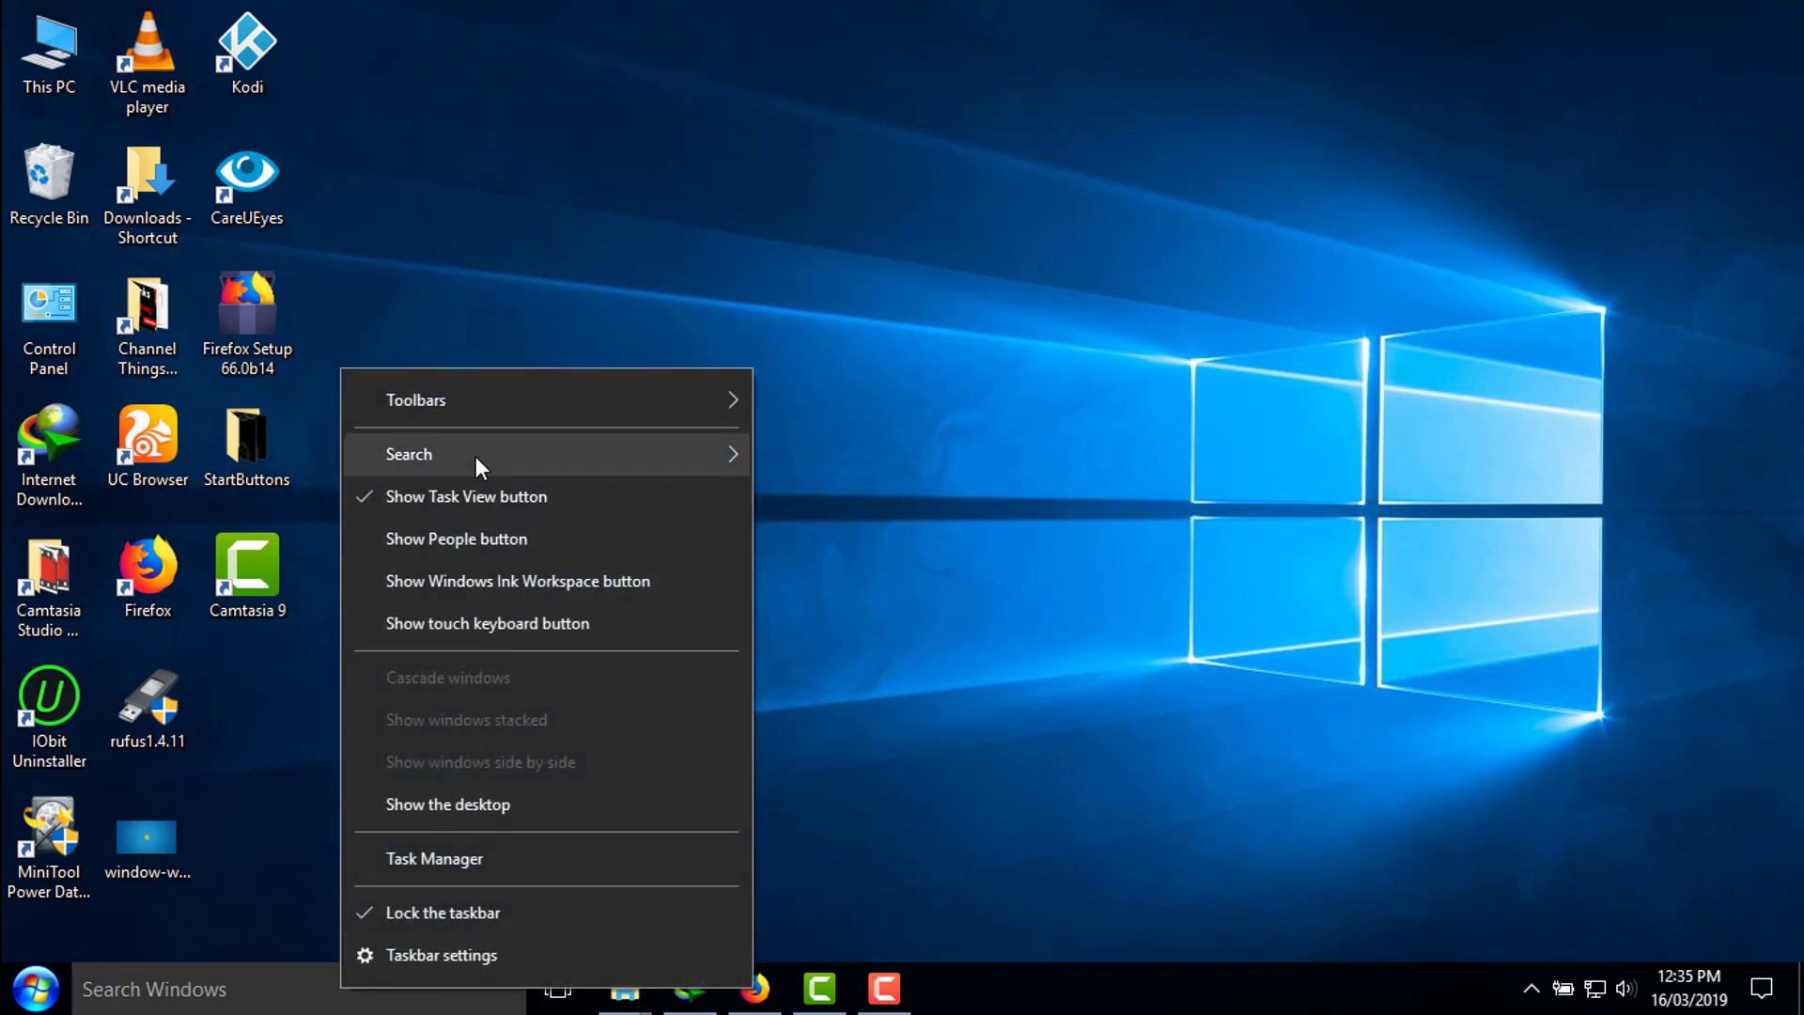
pyautogui.moveTo(474, 453)
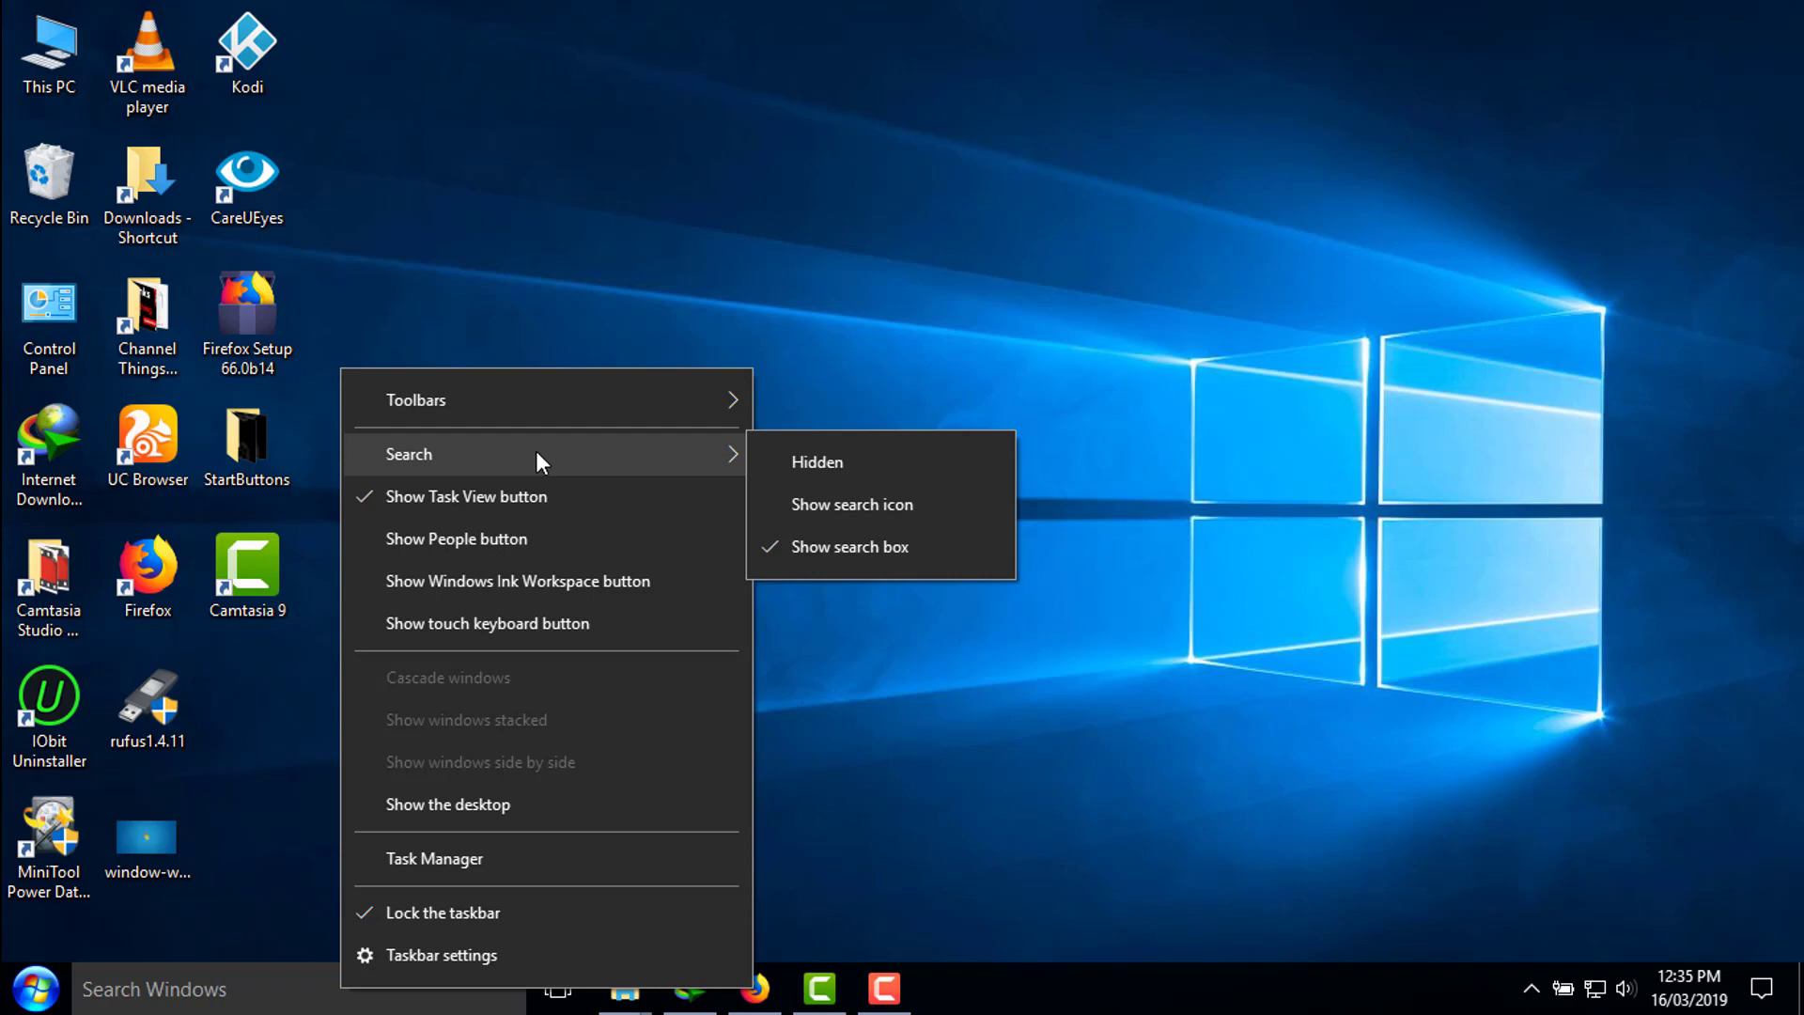
pyautogui.click(872, 461)
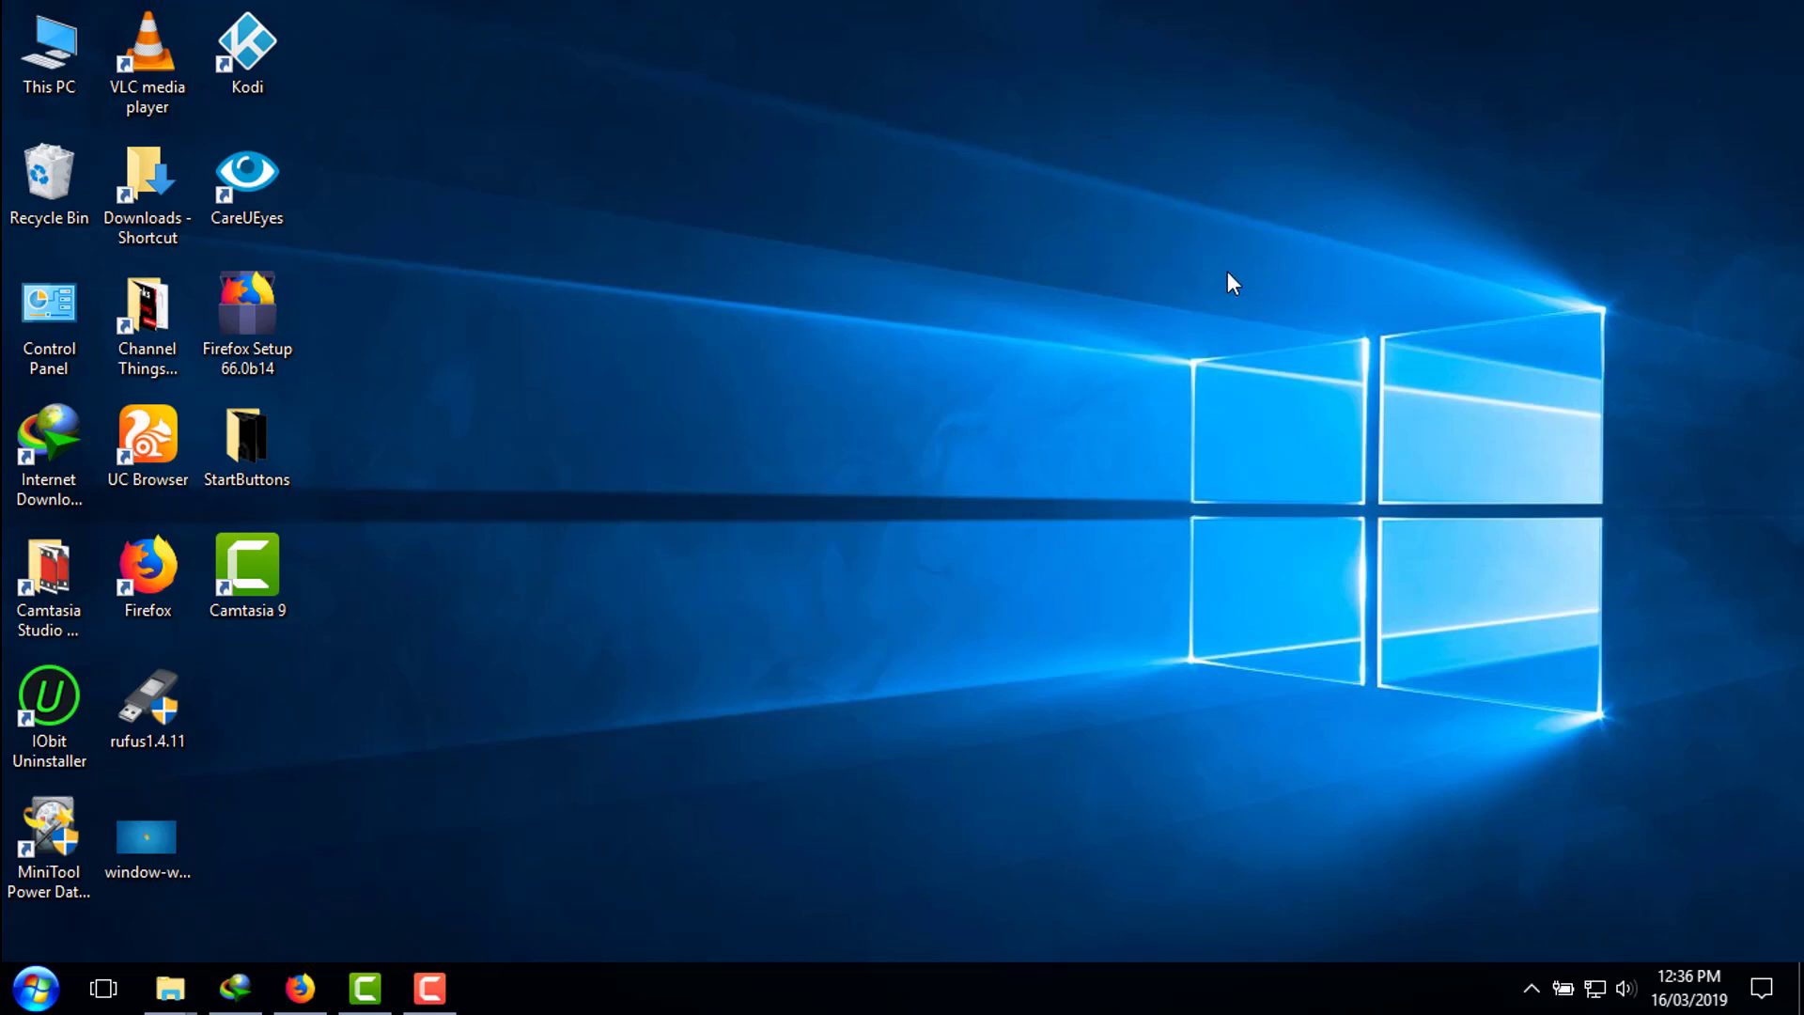
pyautogui.rightClick(708, 259)
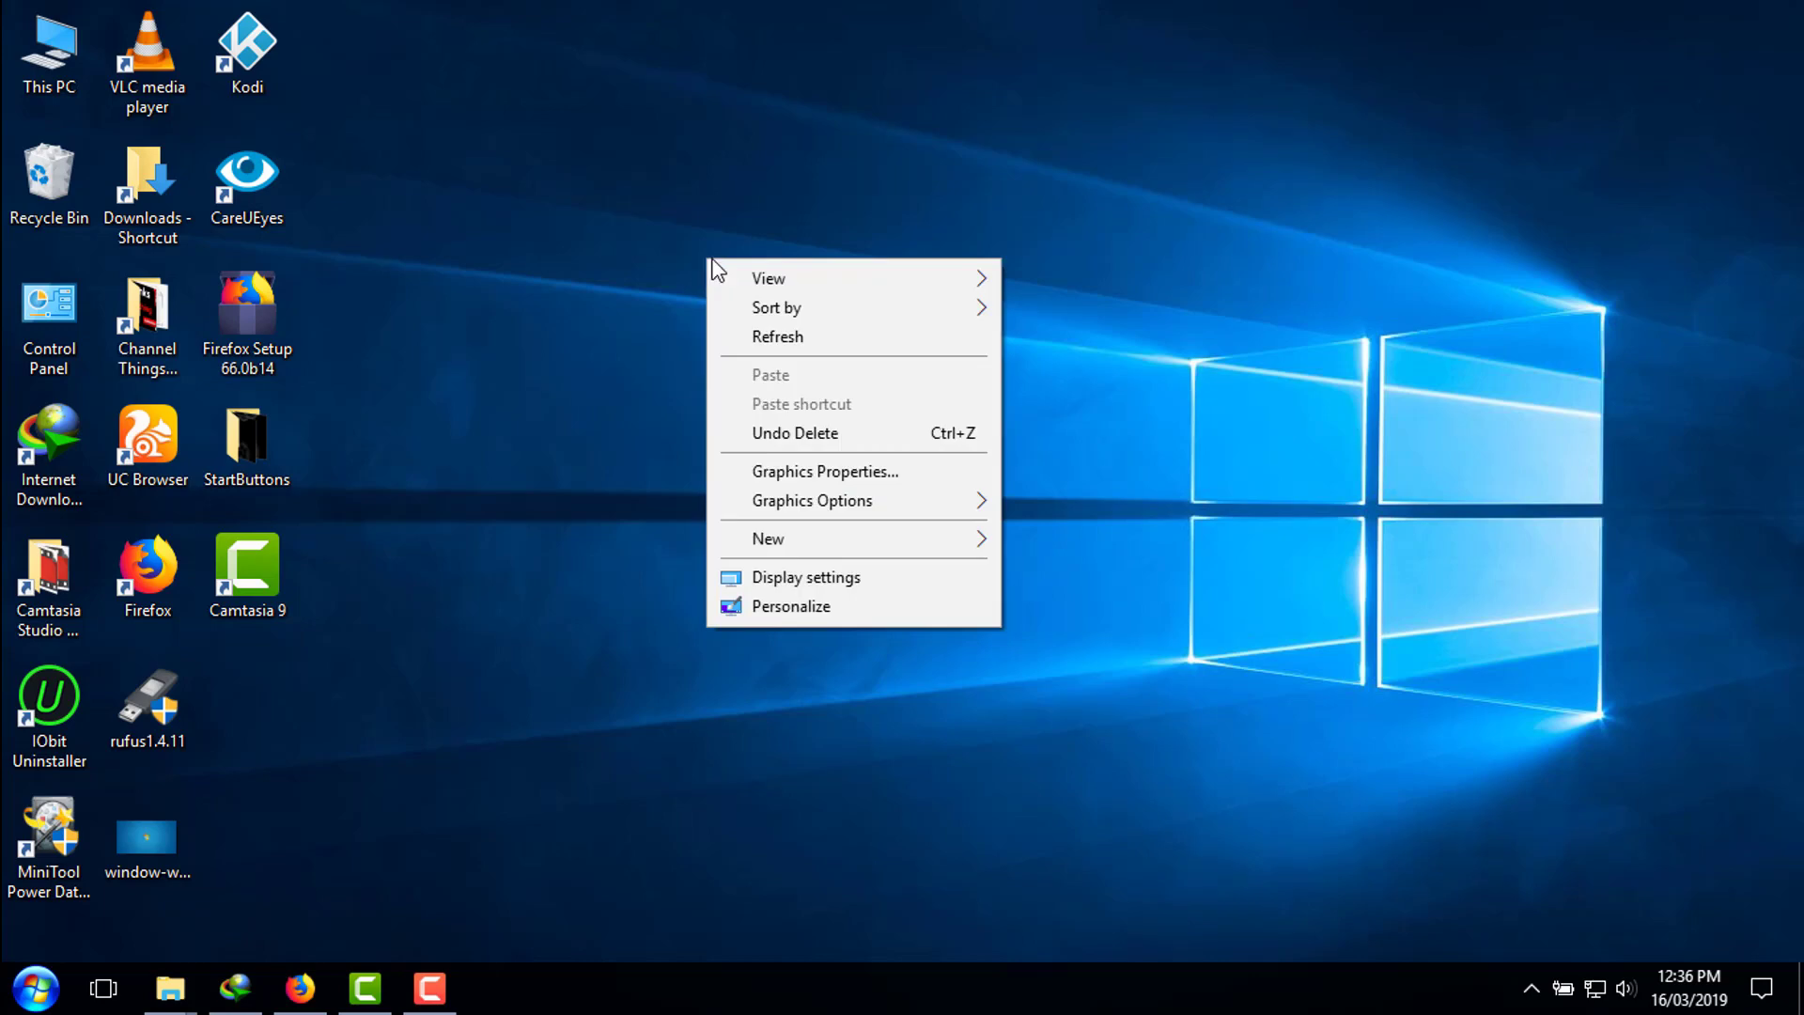
pyautogui.click(814, 608)
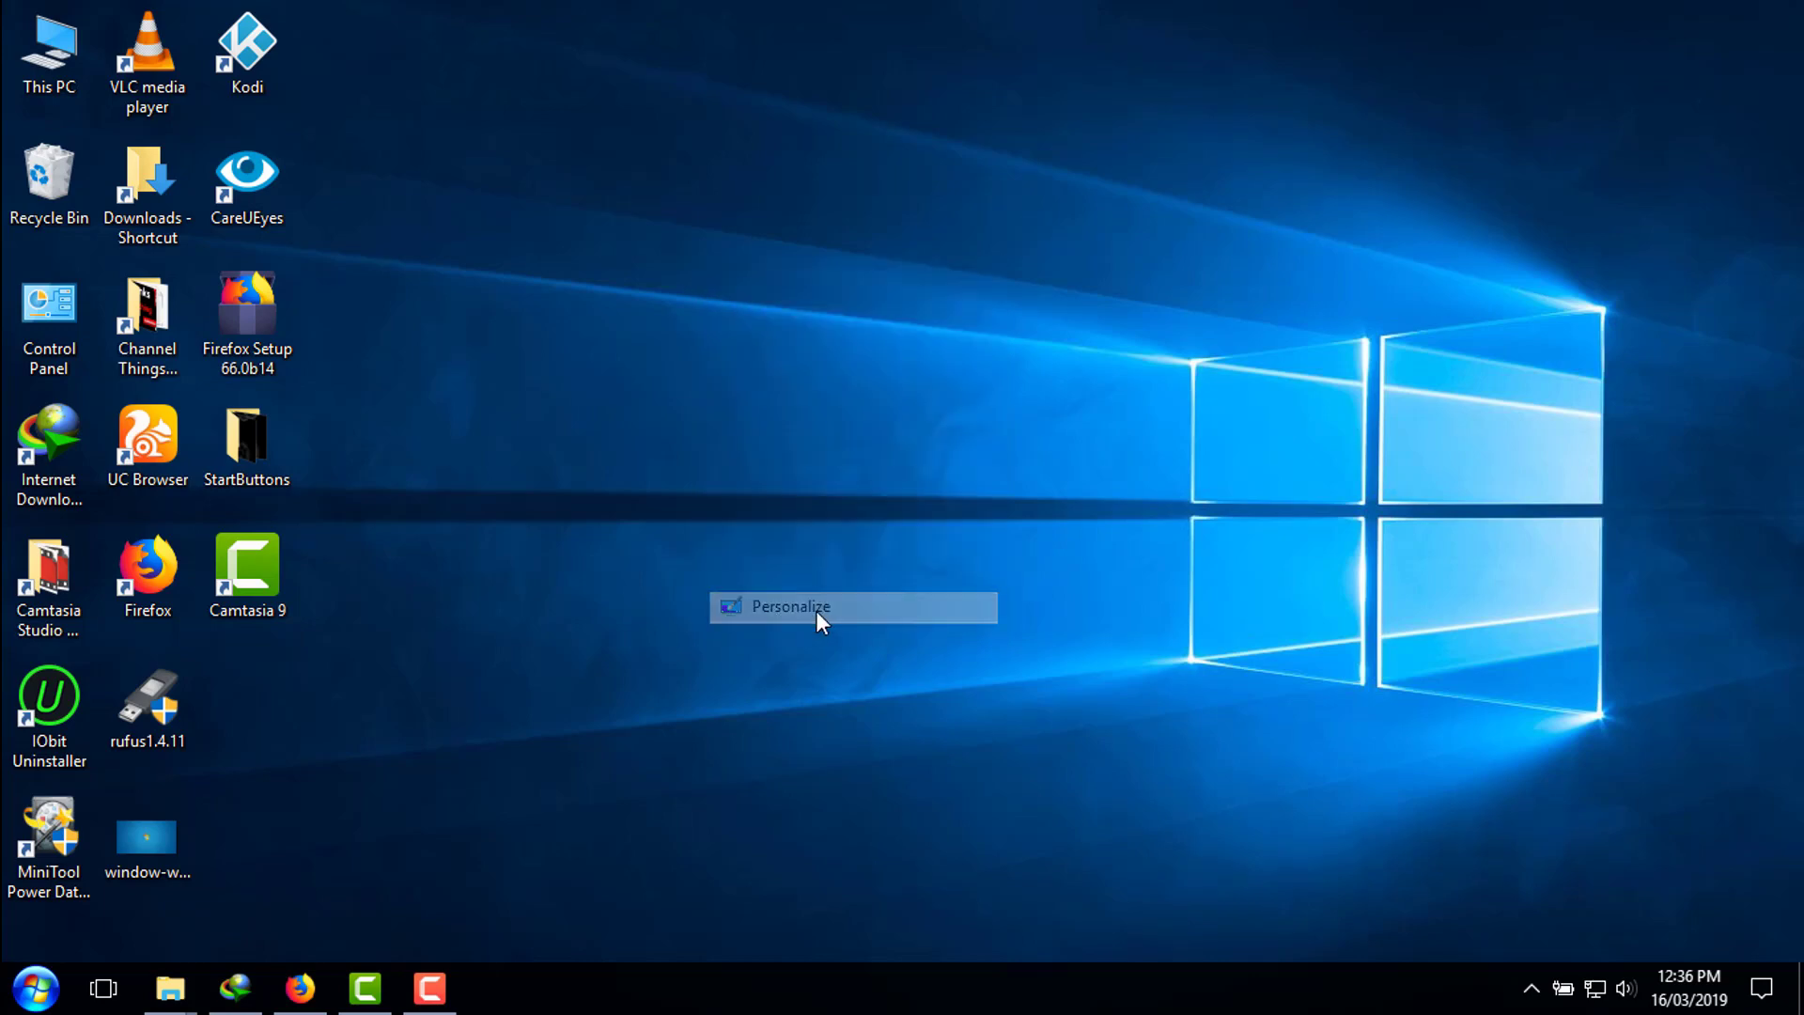
pyautogui.scroll(-2, 1004, 574)
pyautogui.click(957, 562)
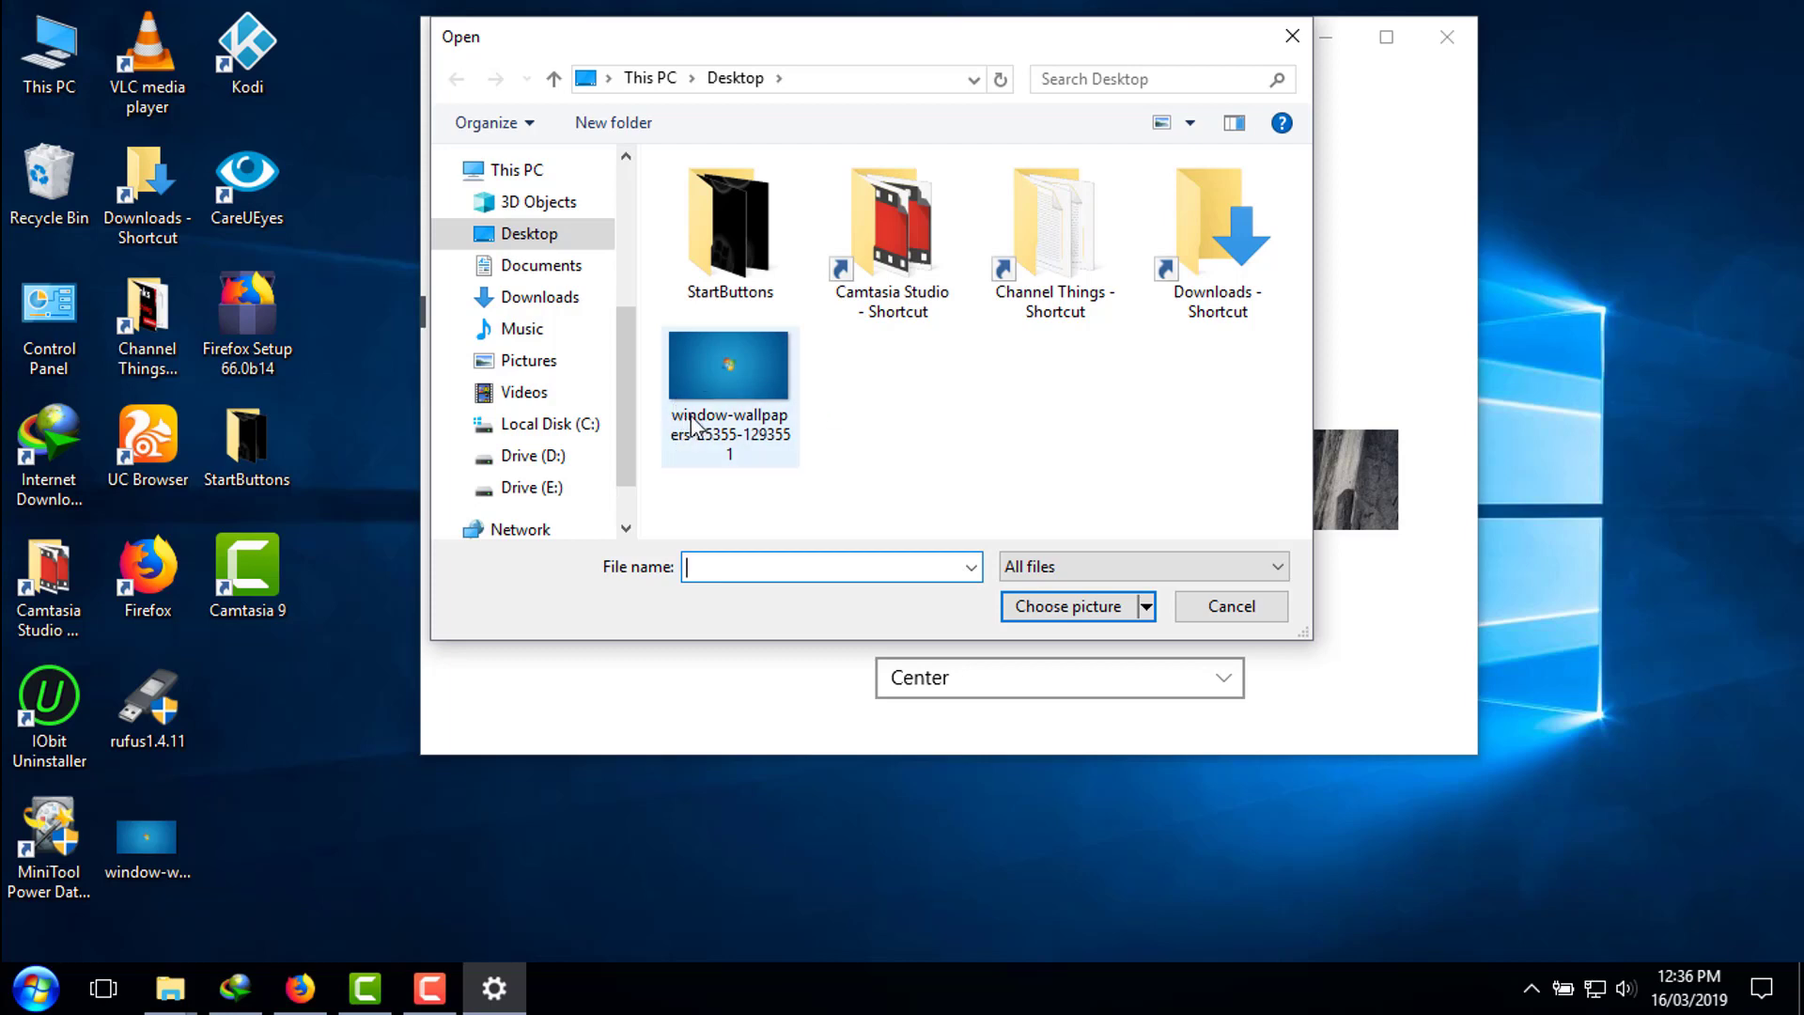
pyautogui.click(722, 357)
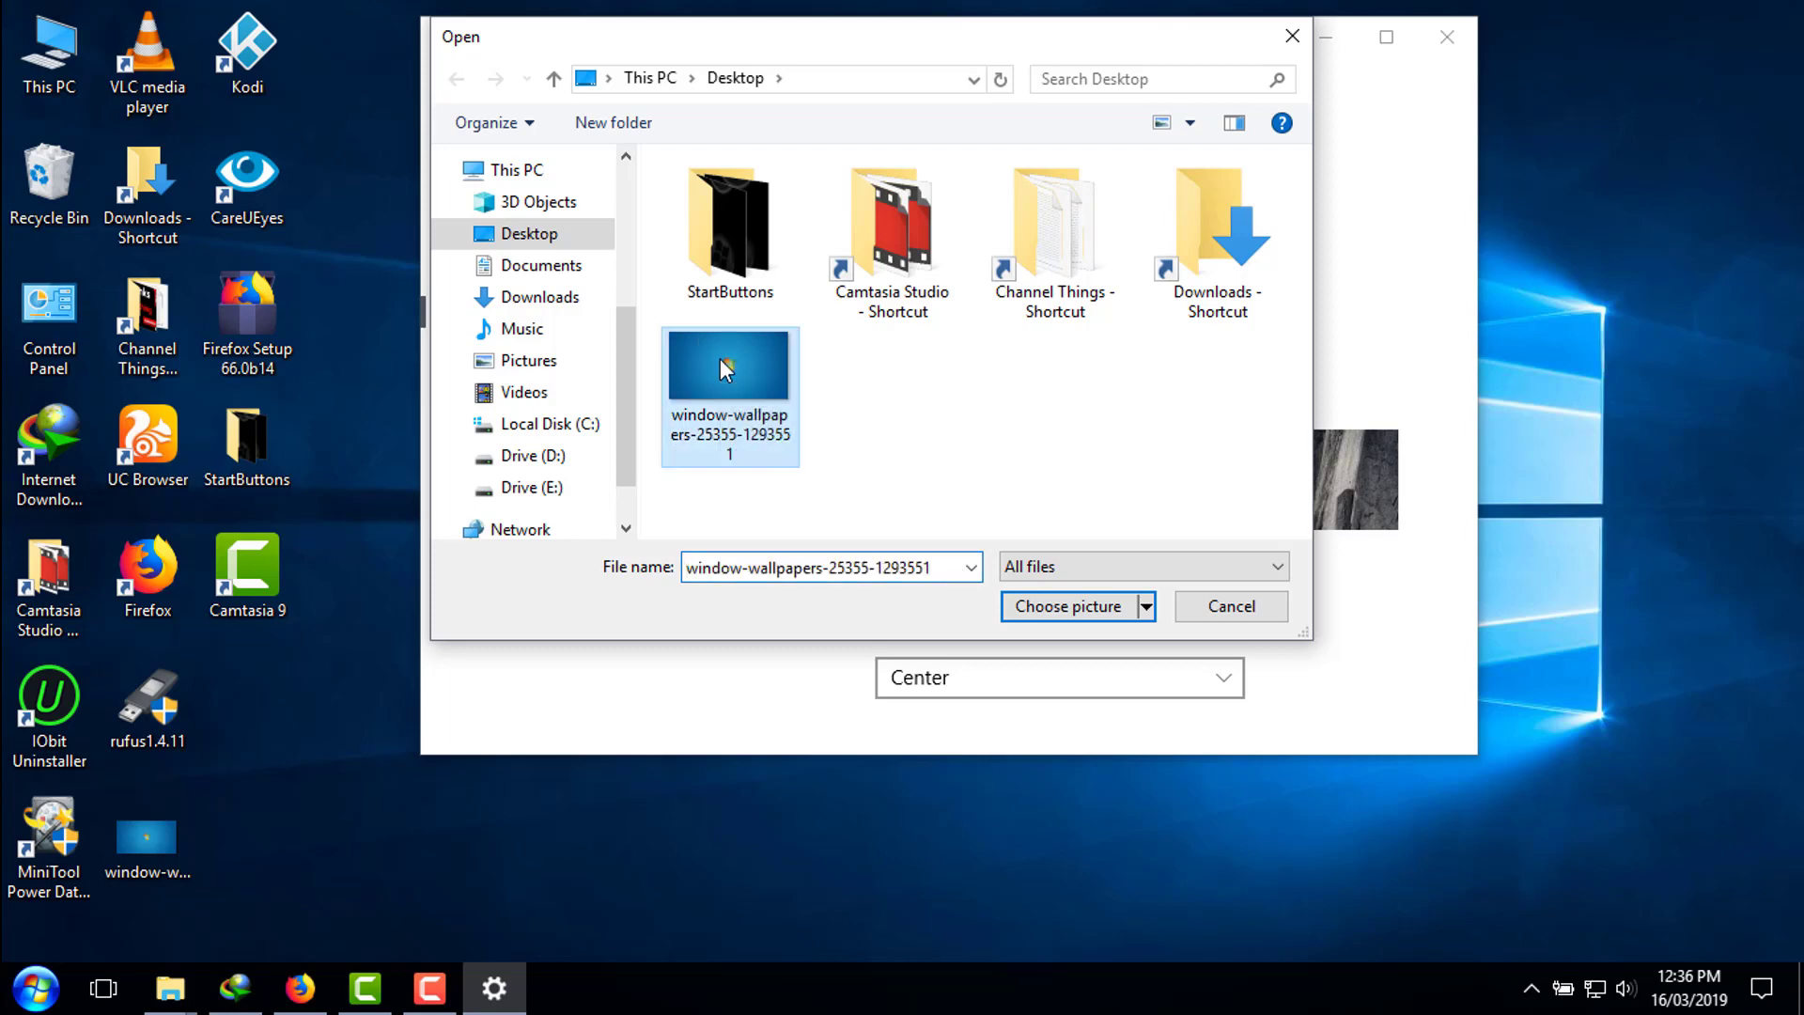
pyautogui.click(1069, 607)
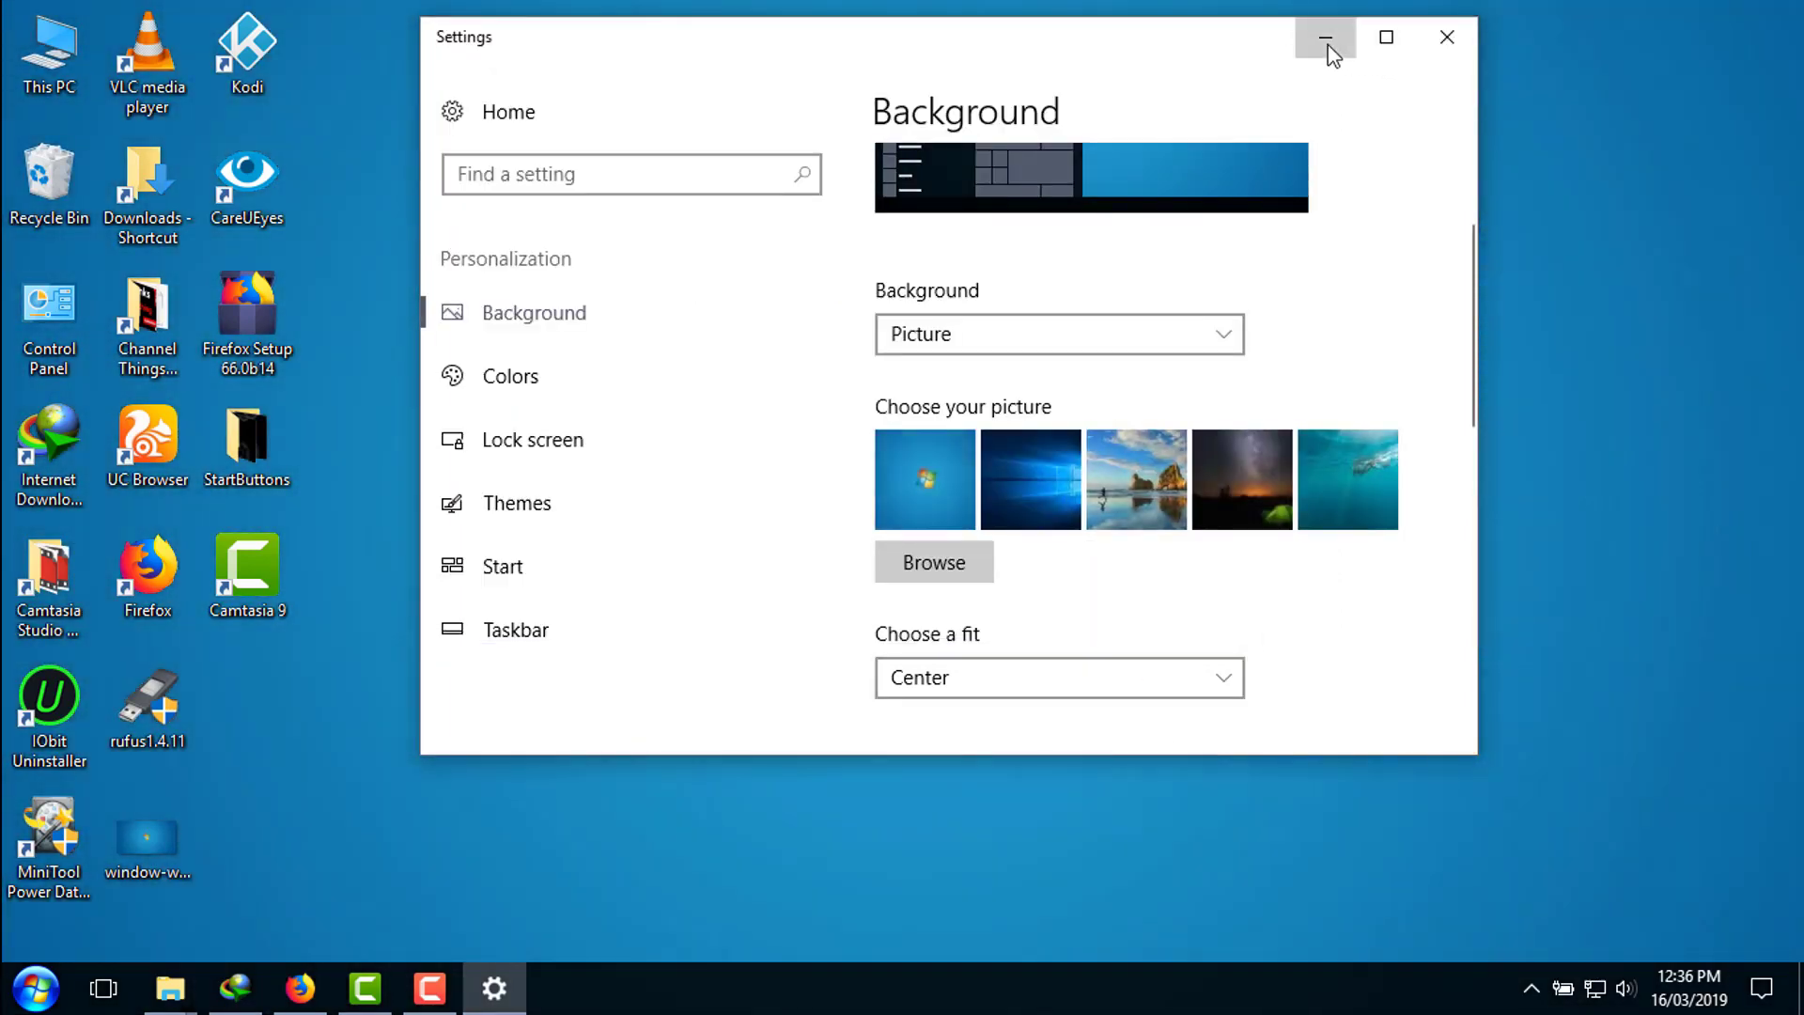
pyautogui.click(1326, 39)
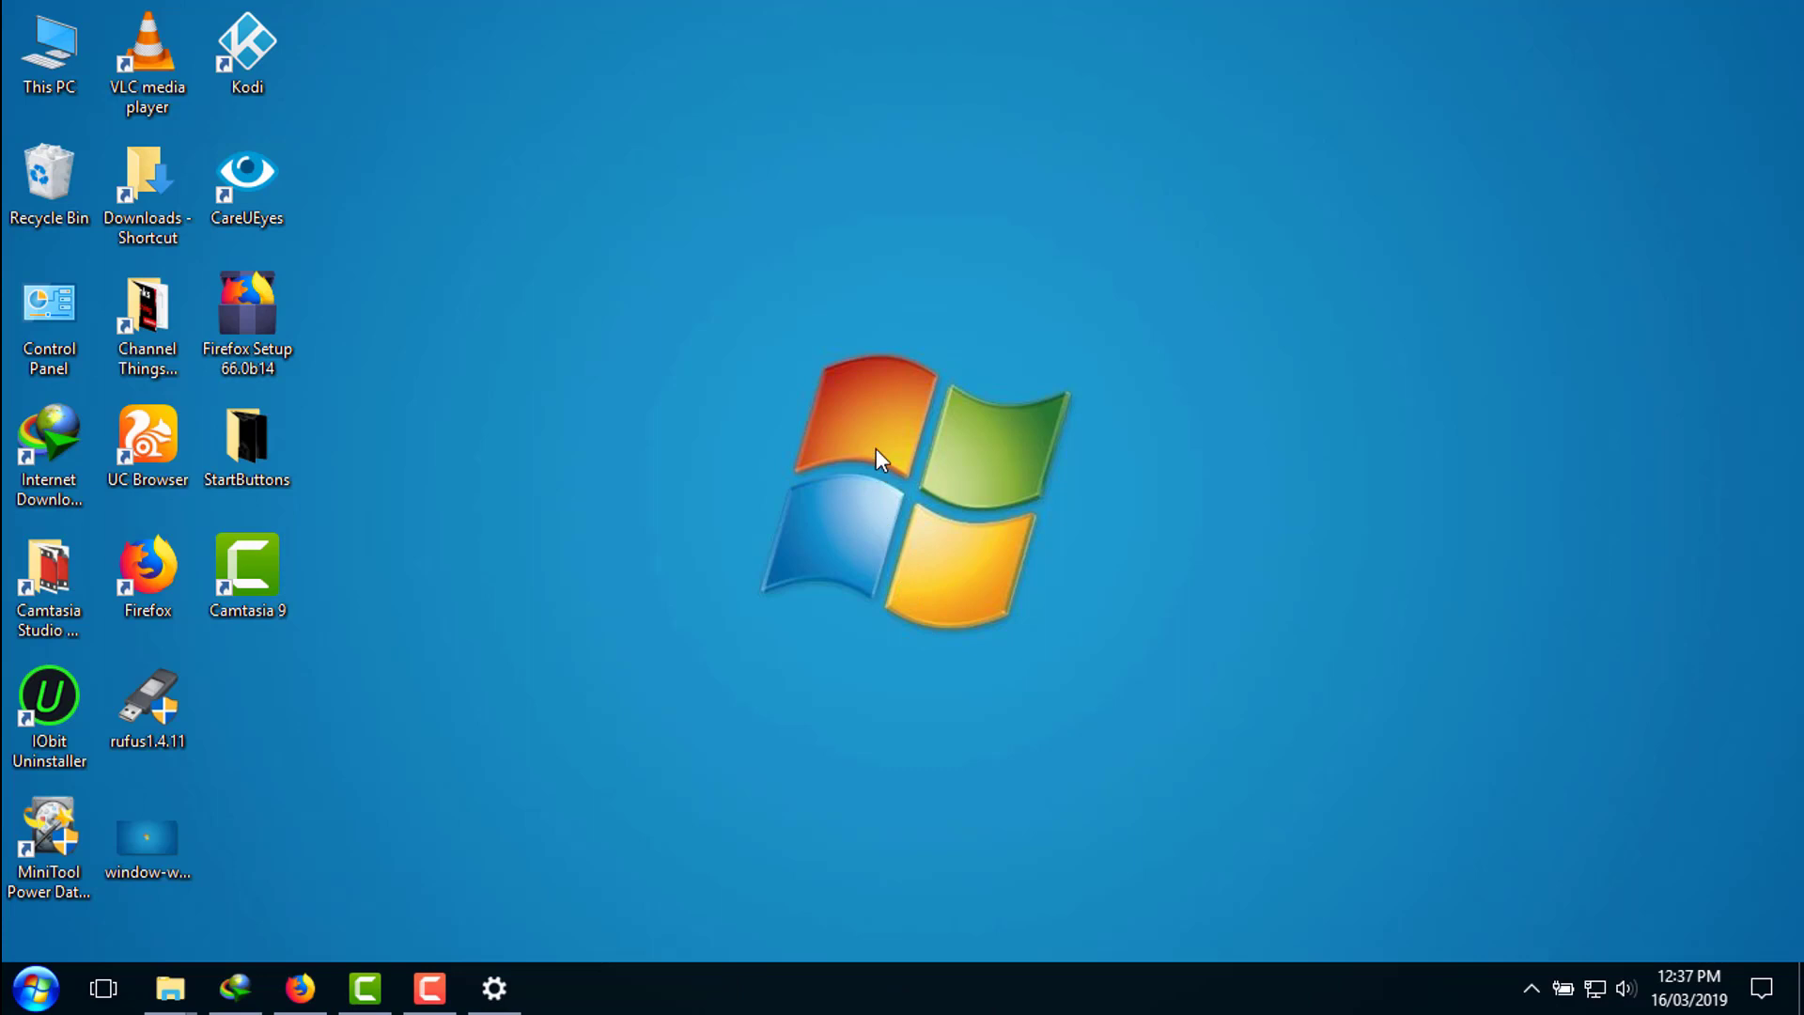
pyautogui.rightClick(881, 310)
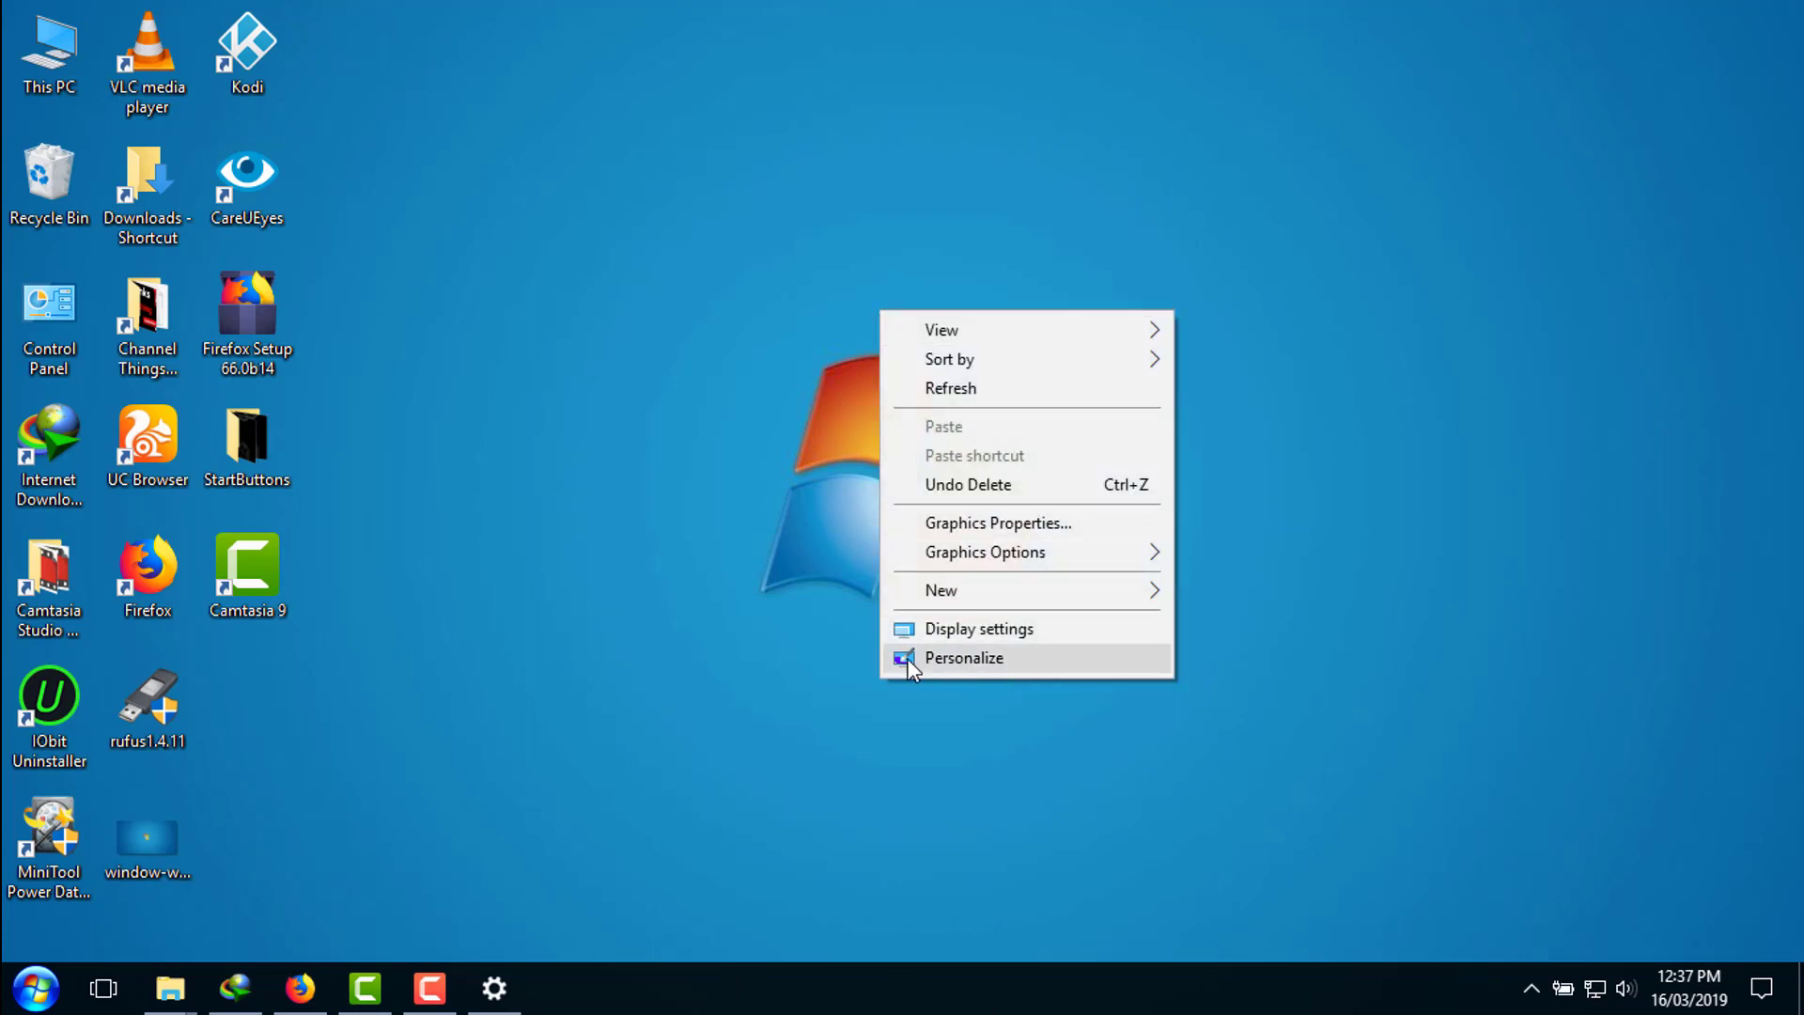
# Show the accent colour on Start, taskbar, action center and title bars.
pyautogui.click(995, 669)
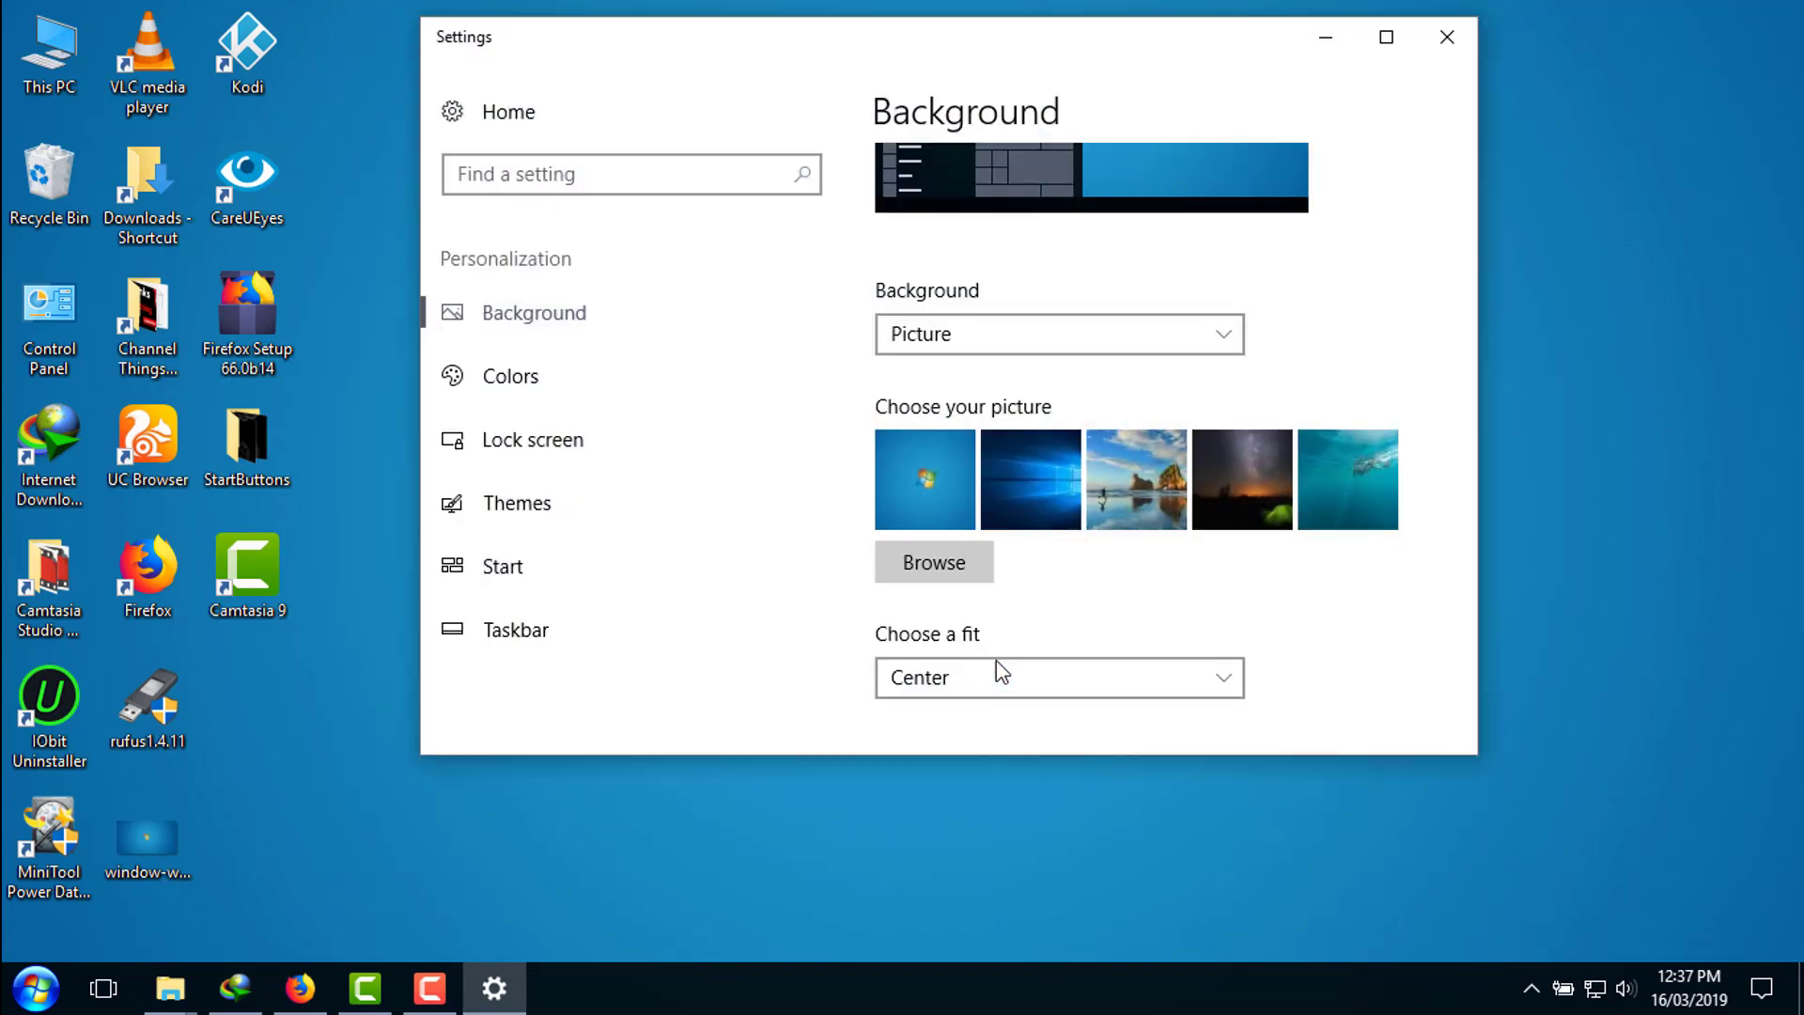
pyautogui.click(558, 378)
pyautogui.scroll(-2, 1337, 248)
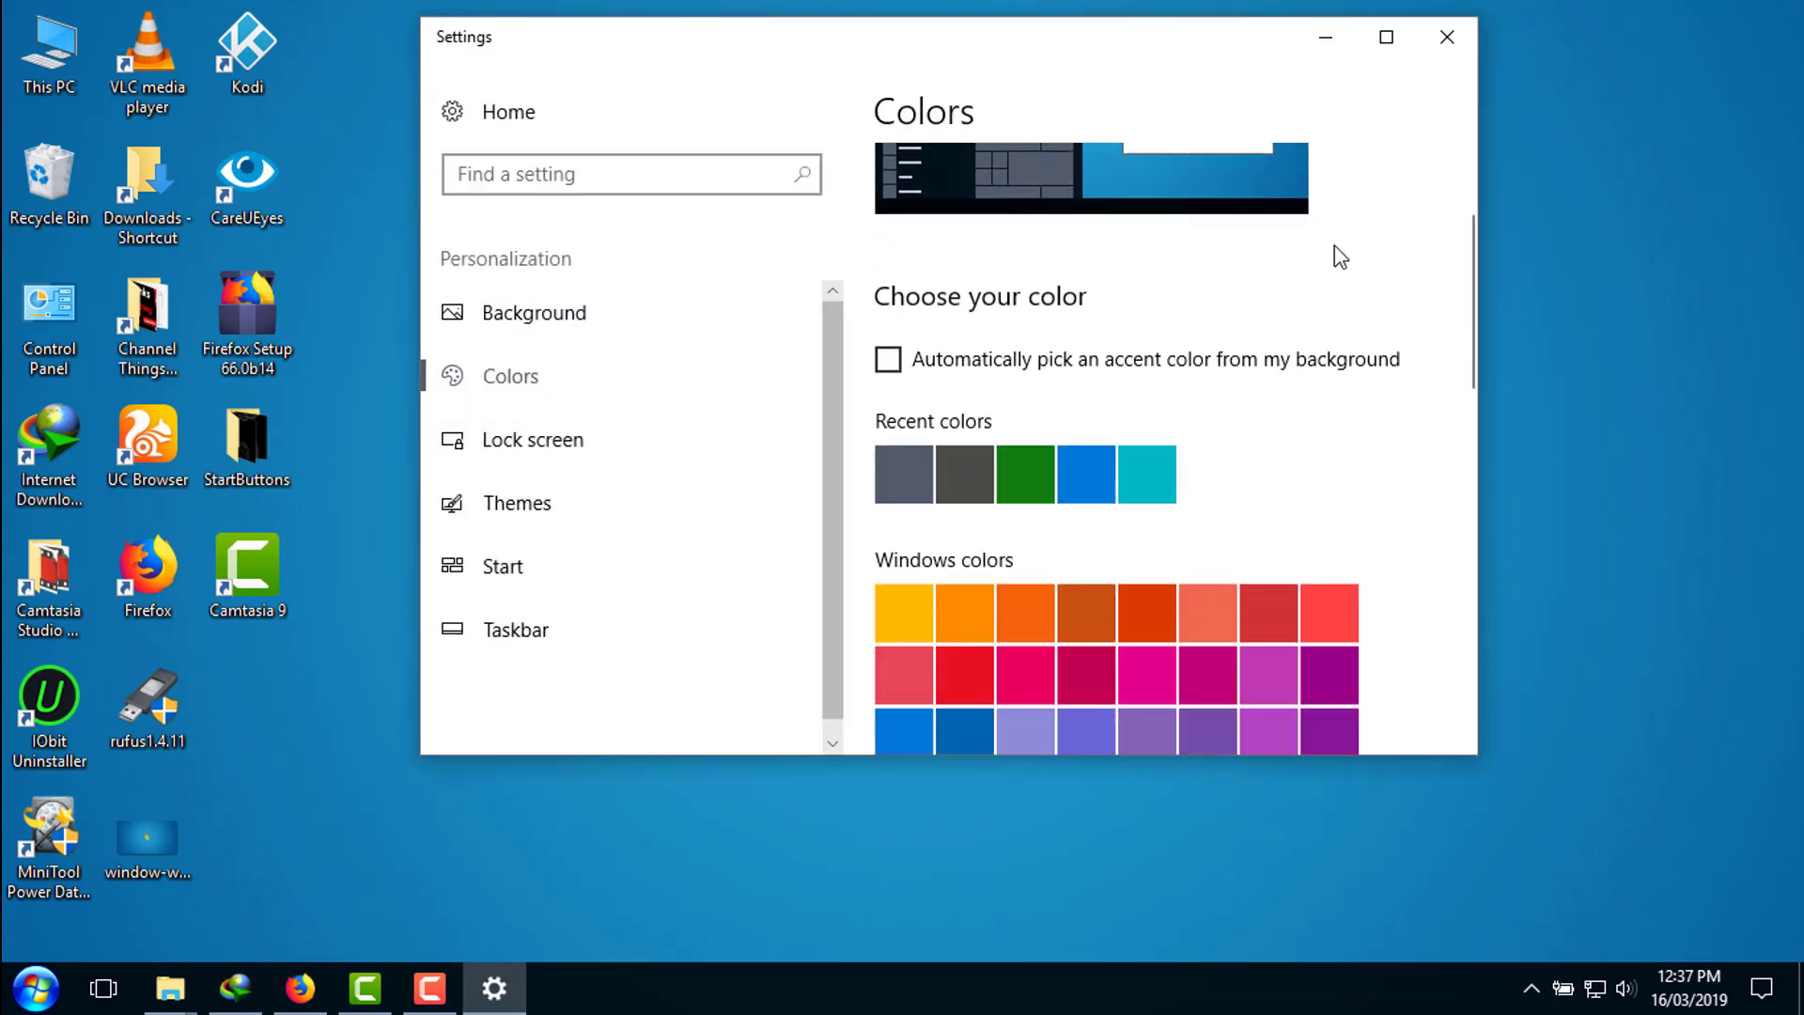
pyautogui.scroll(-5, 1335, 246)
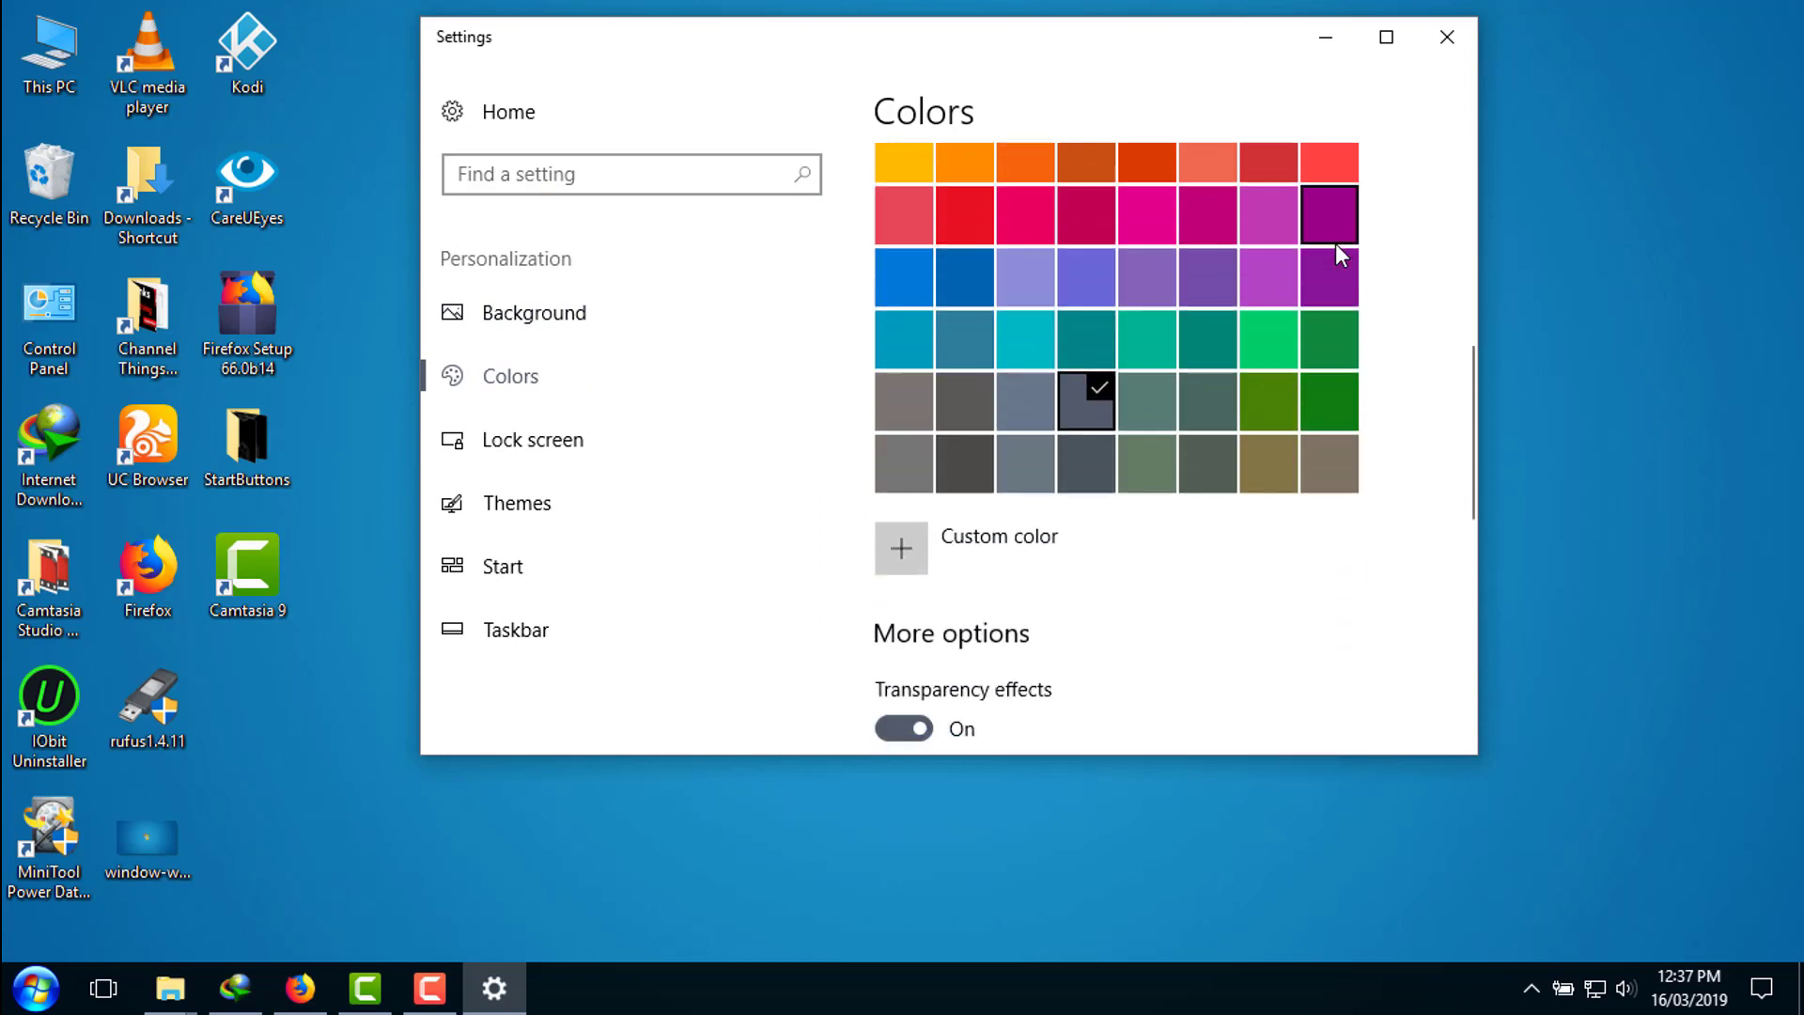
pyautogui.scroll(-4, 1335, 244)
pyautogui.scroll(-4, 1308, 160)
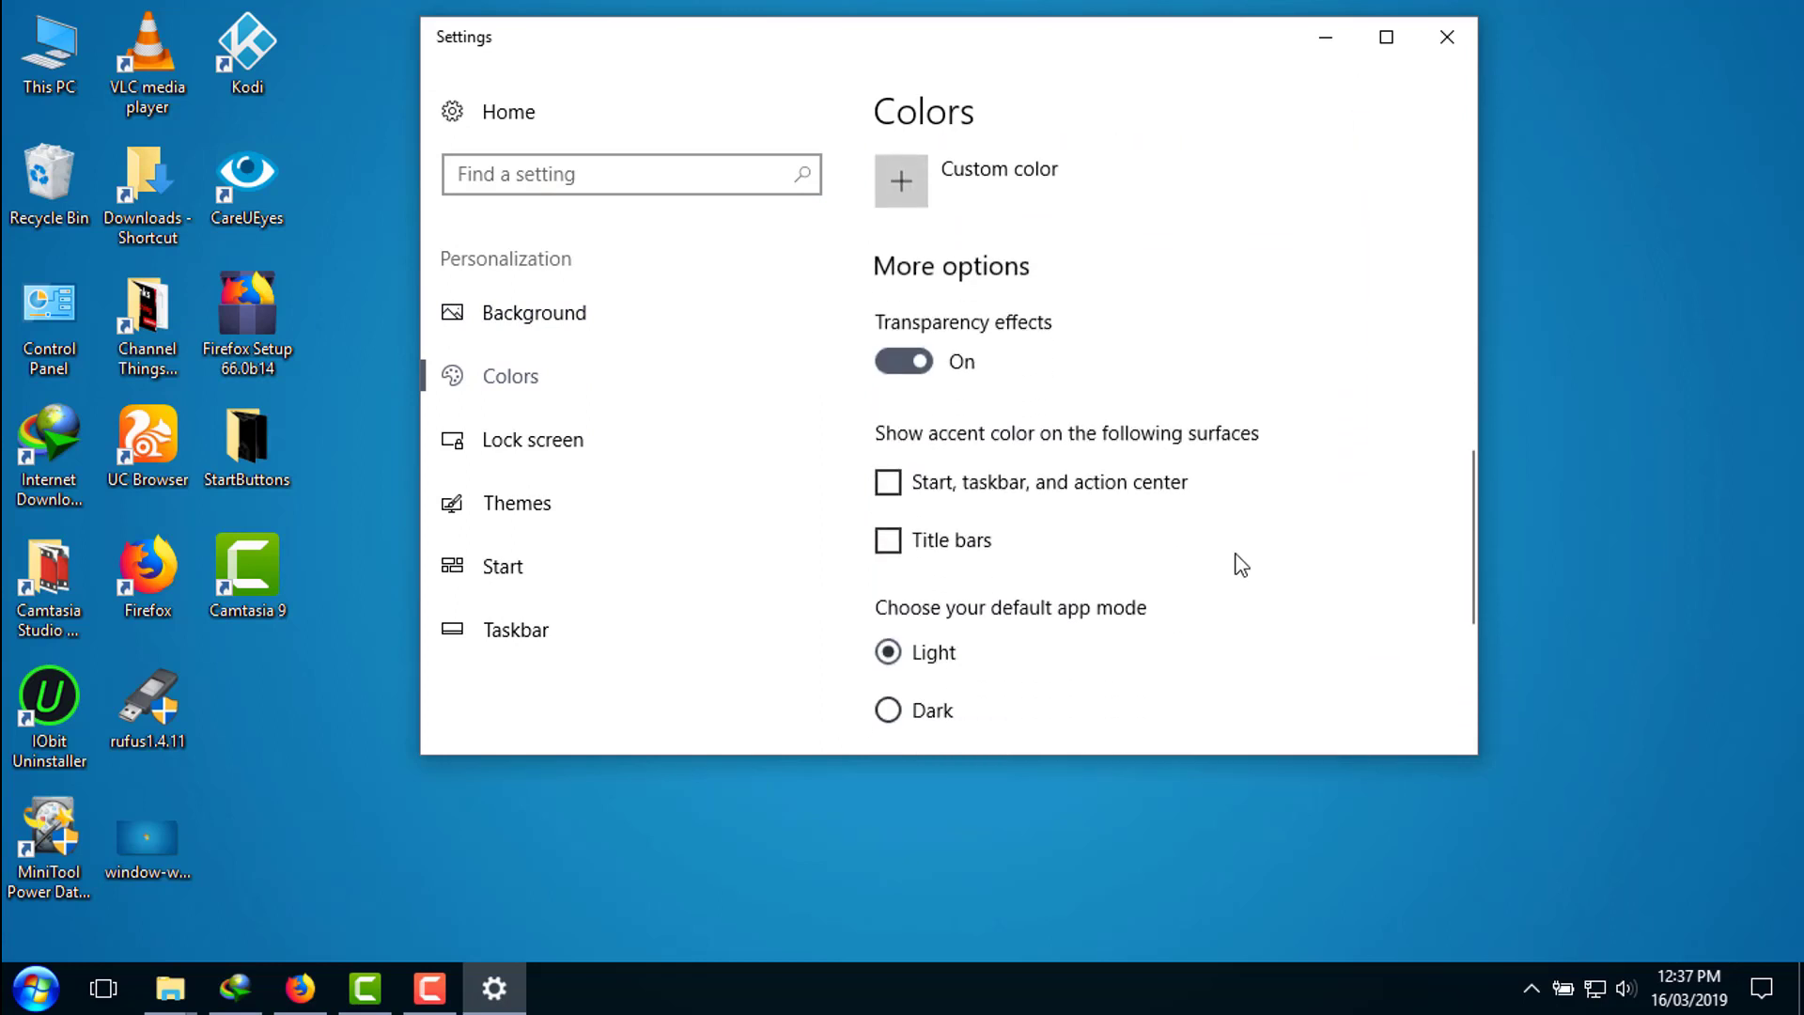
pyautogui.click(890, 485)
pyautogui.click(888, 540)
# Choose the blue accent colour swatch and close Settings.
pyautogui.scroll(3, 1222, 498)
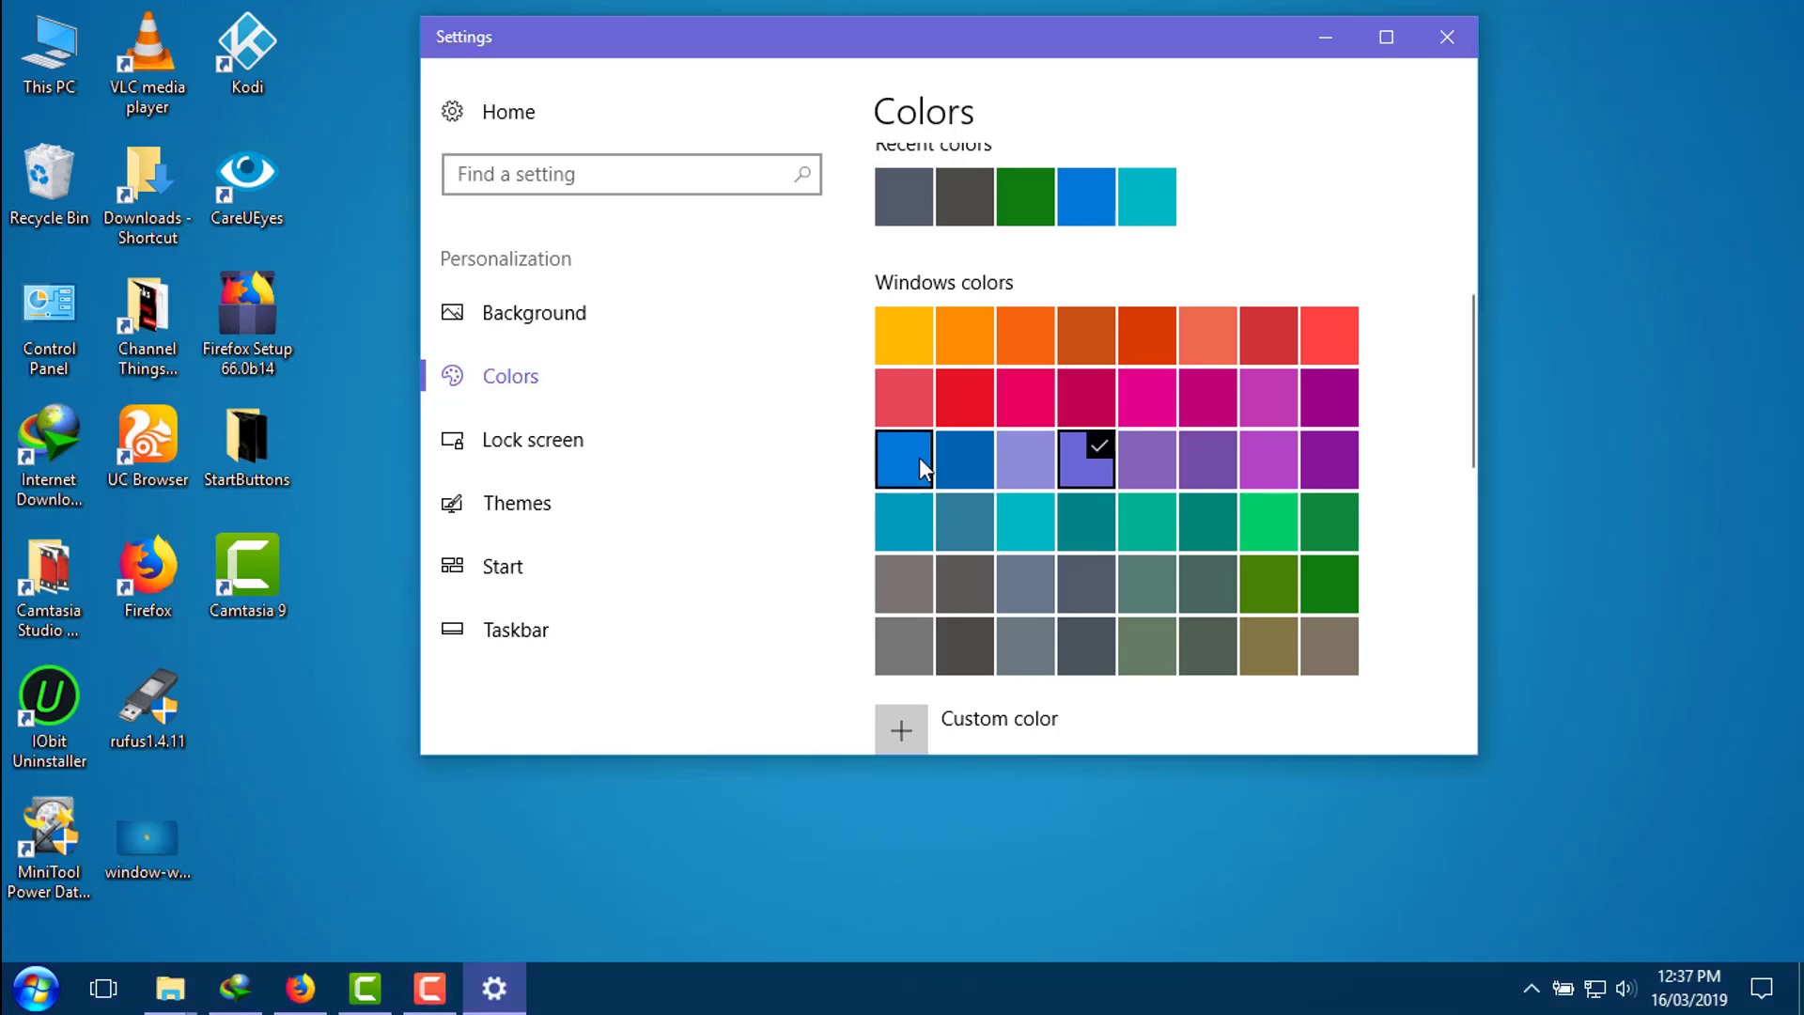
pyautogui.click(919, 460)
pyautogui.click(1445, 42)
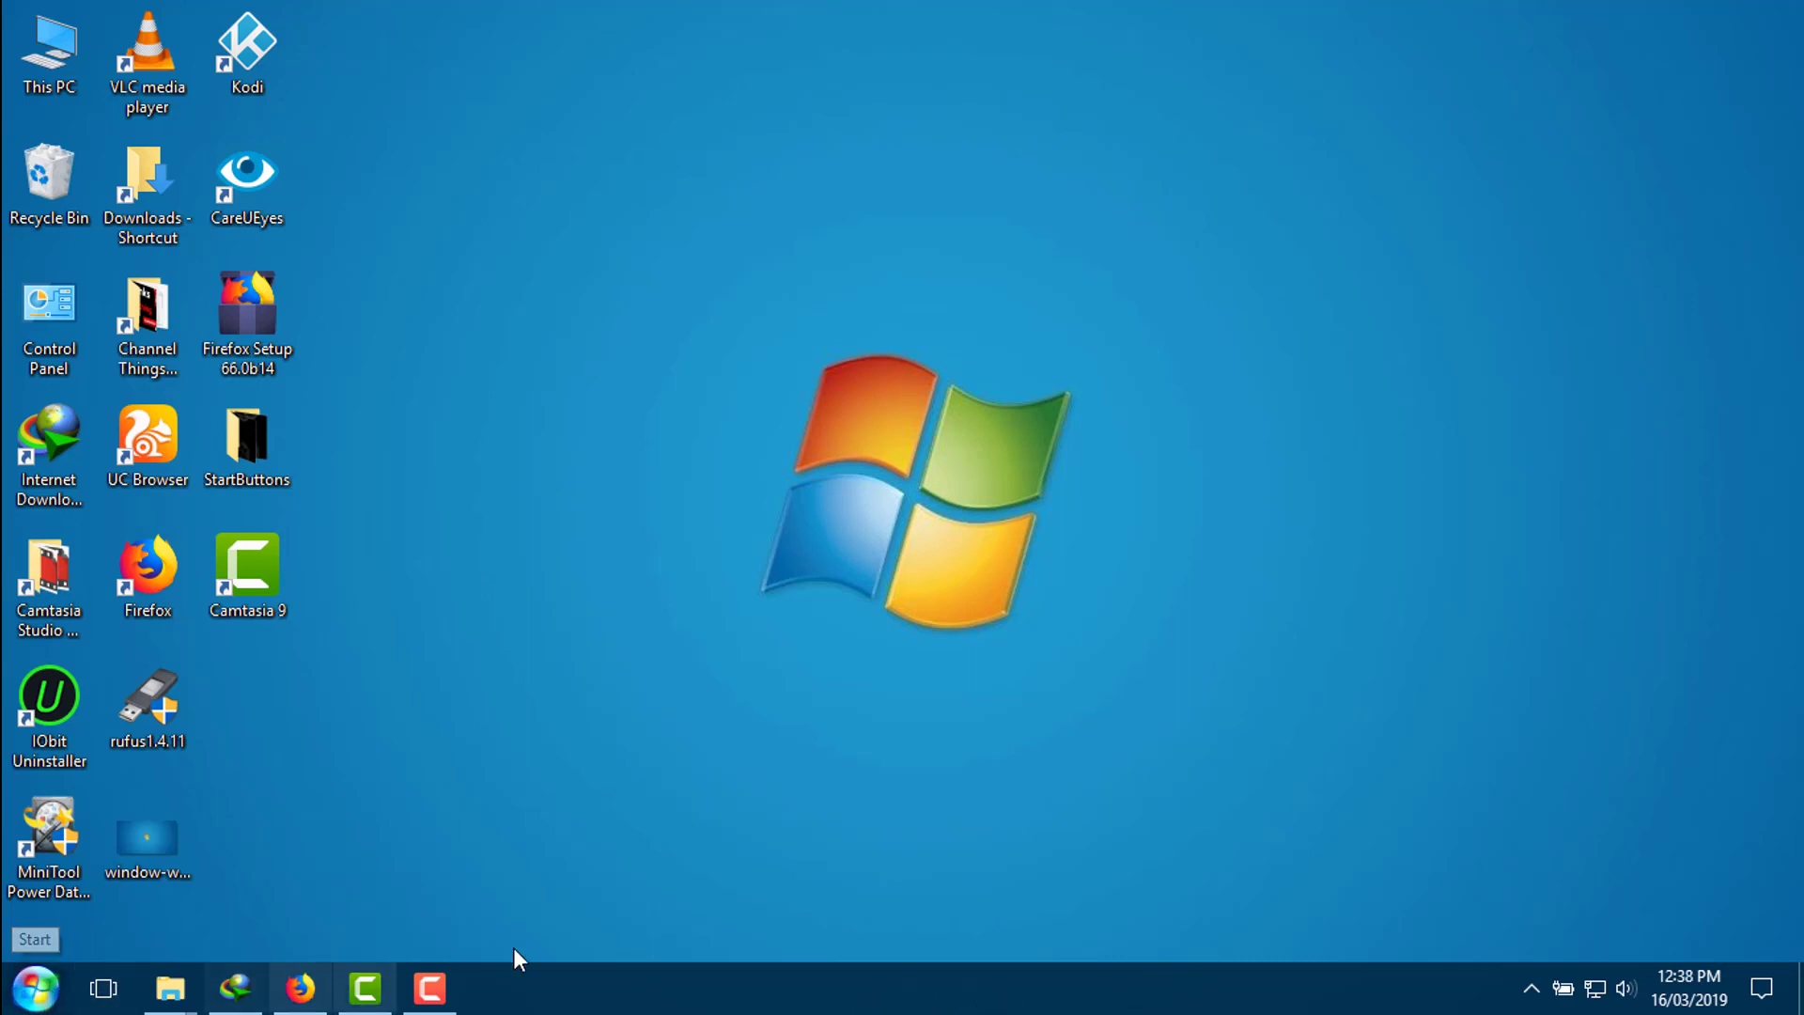
pyautogui.click(34, 999)
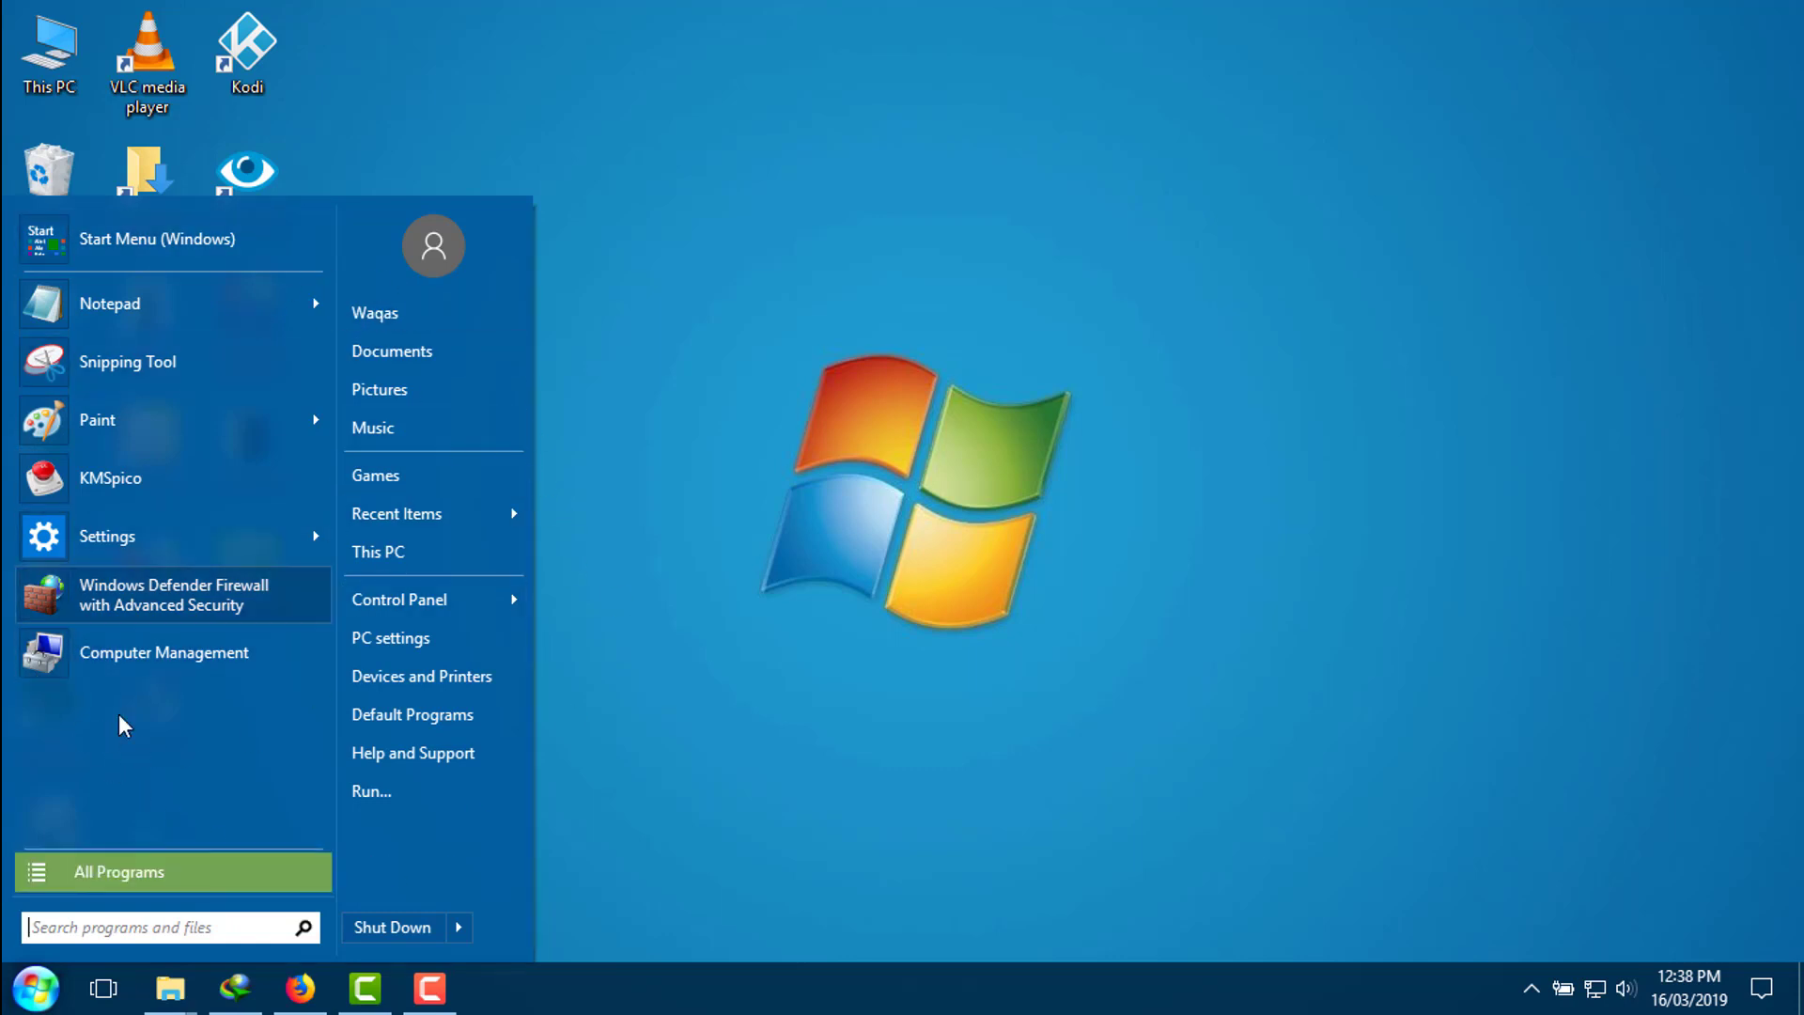
pyautogui.click(877, 583)
pyautogui.rightClick(27, 998)
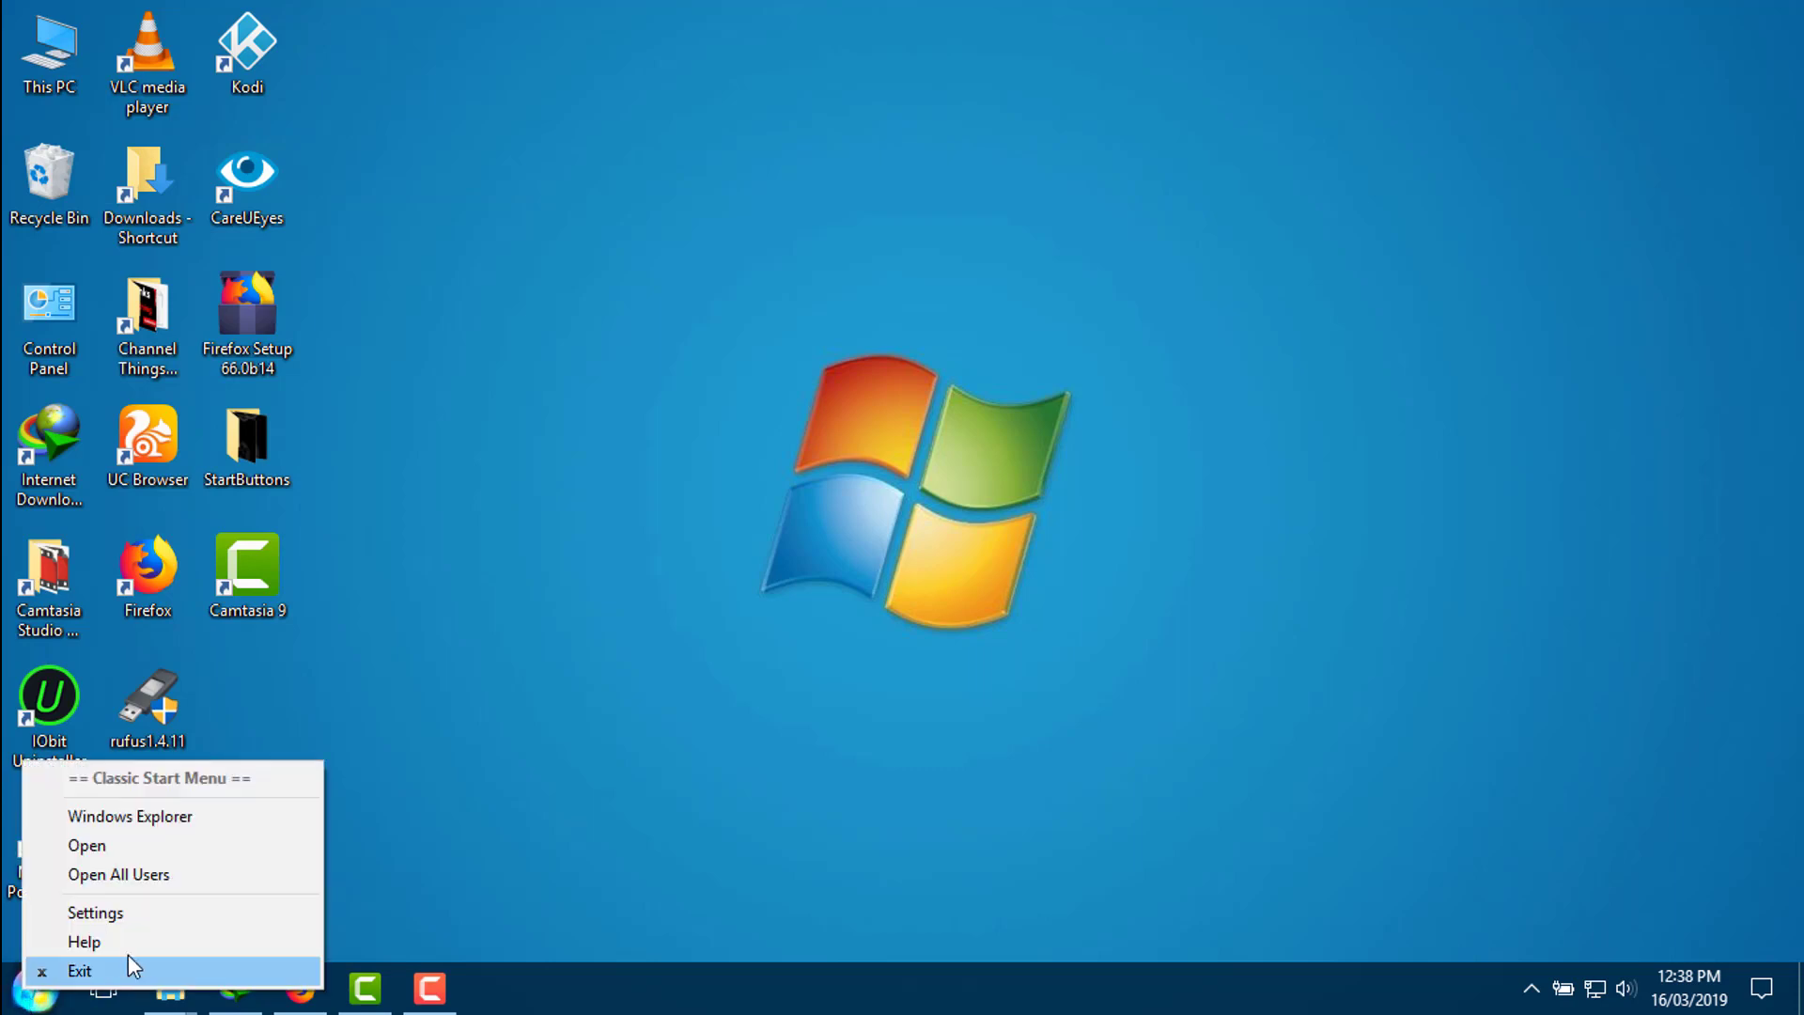
# Reset all Classic Start Menu settings to defaults from Backup, confirm, and close settings.
pyautogui.click(134, 917)
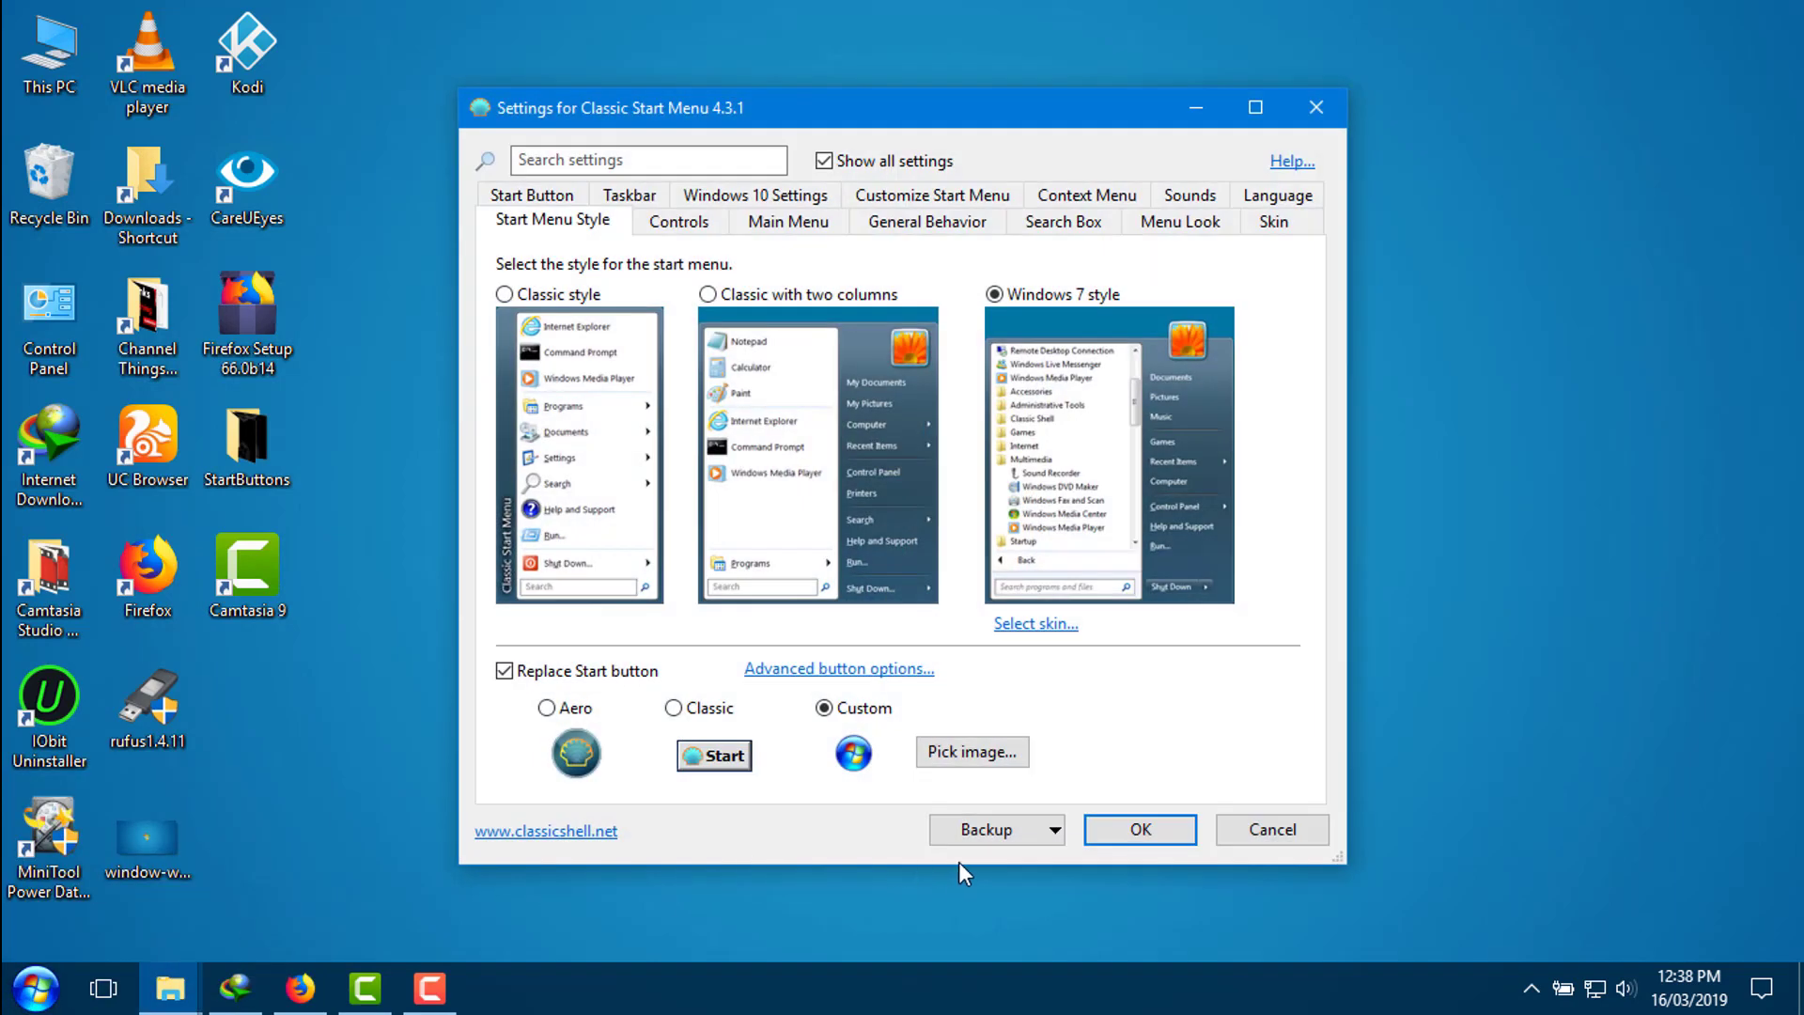
pyautogui.click(1027, 834)
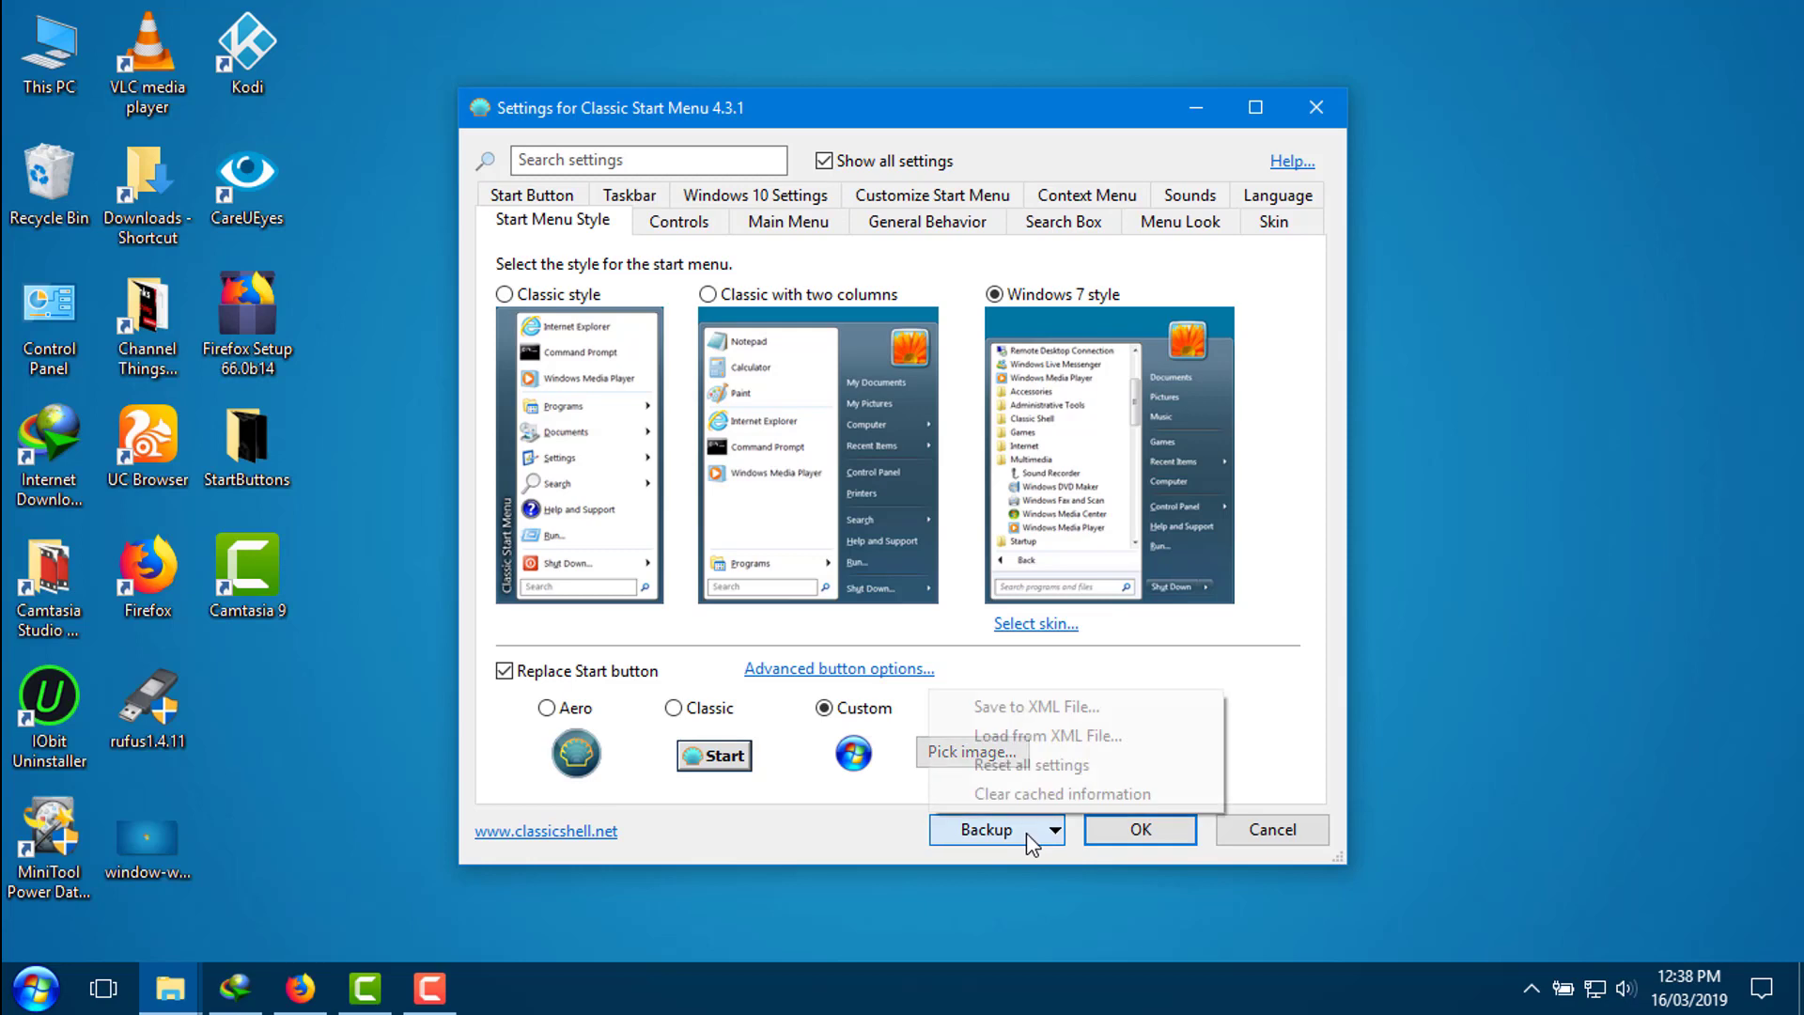
pyautogui.click(1039, 766)
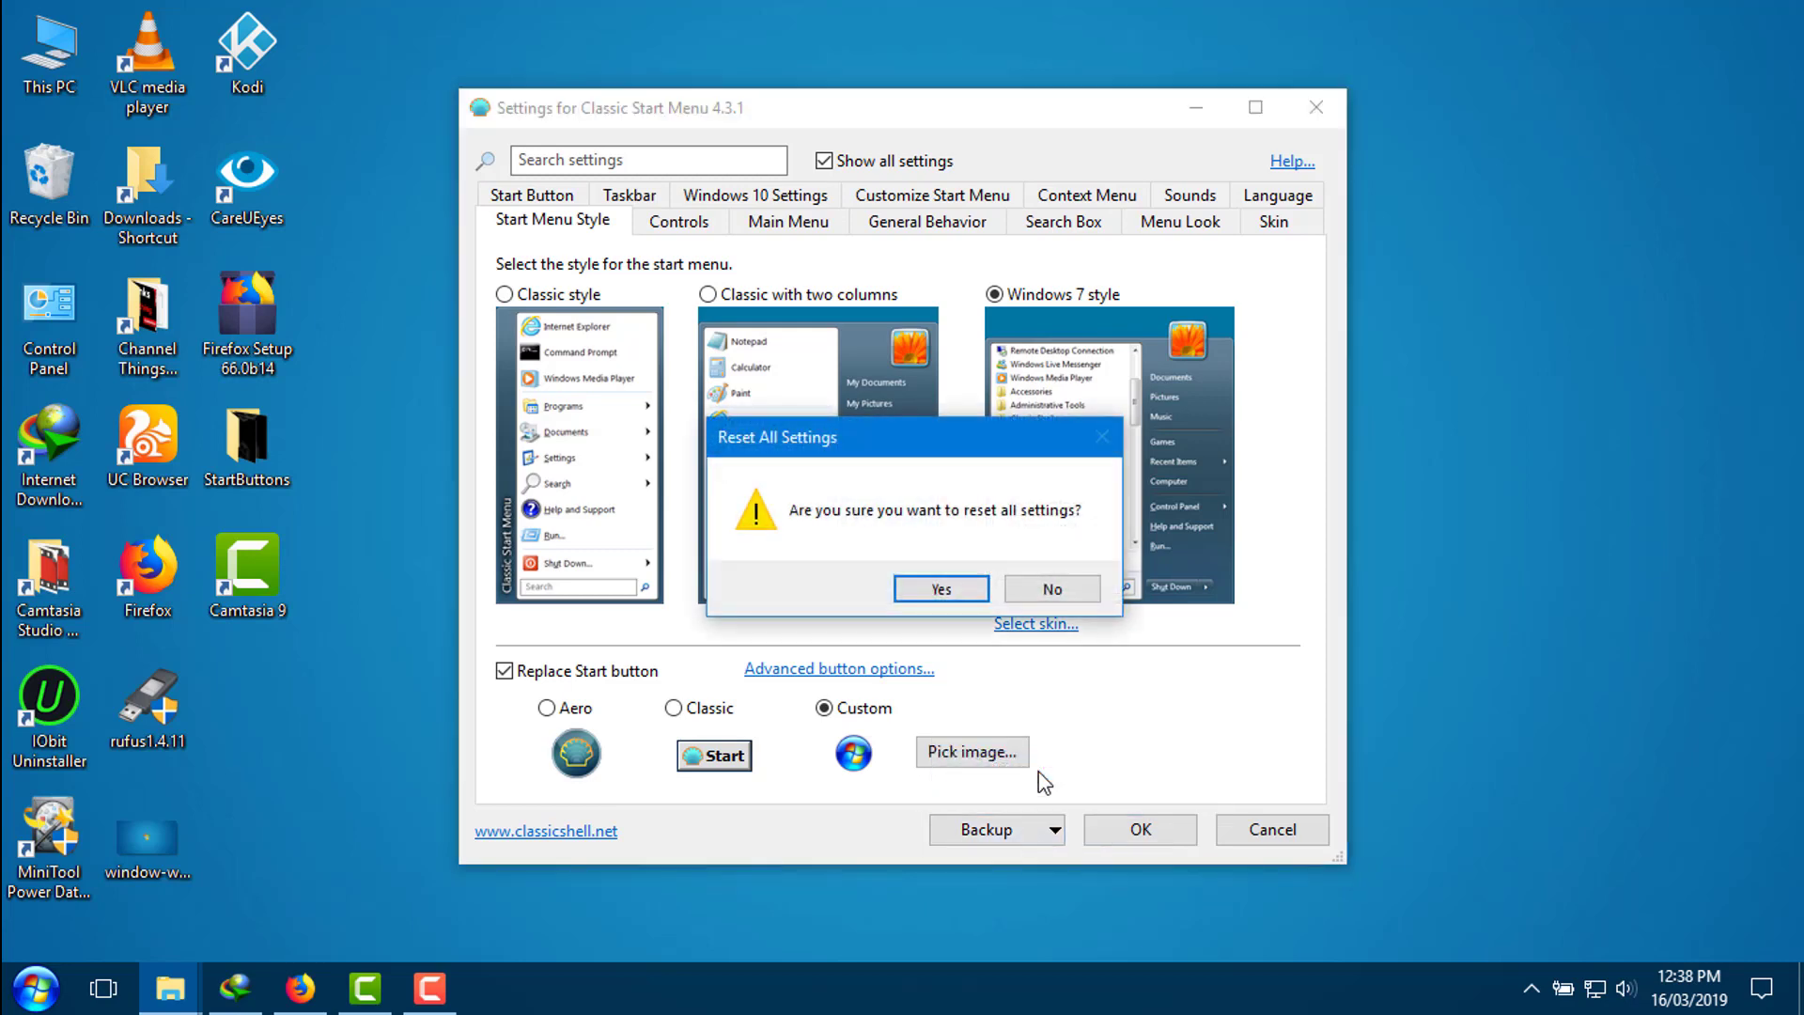
pyautogui.click(942, 592)
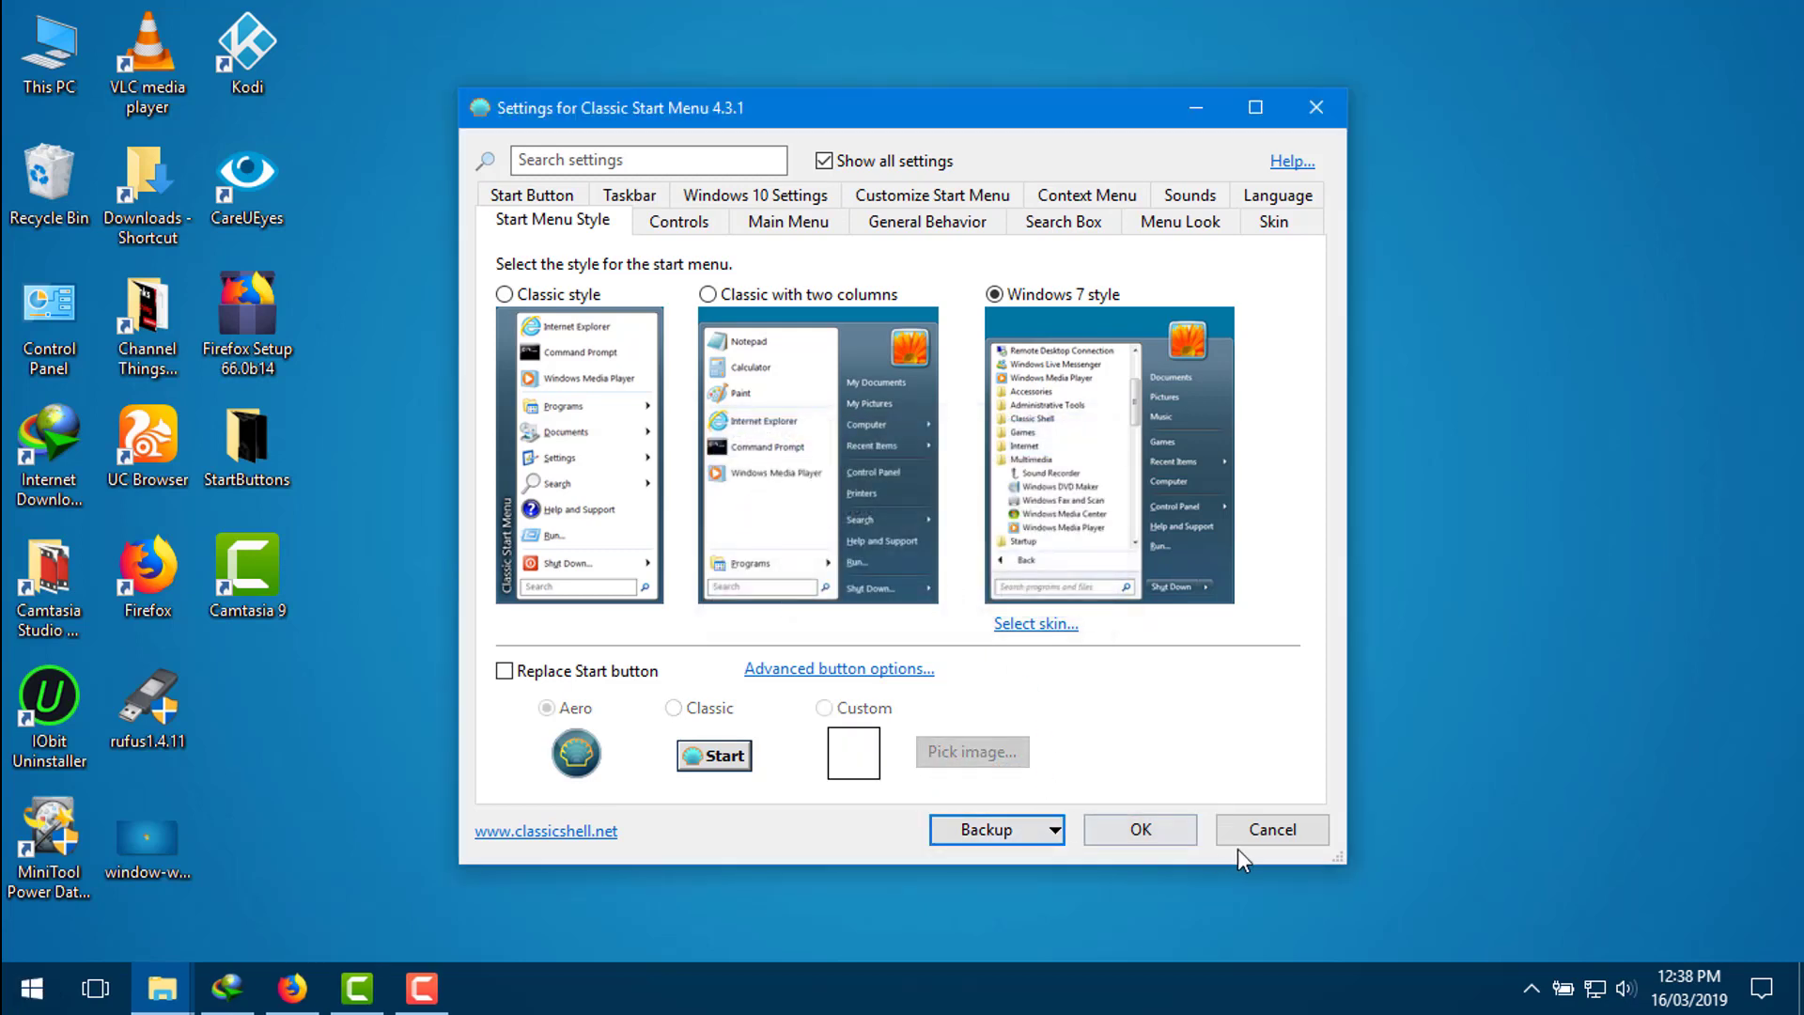
pyautogui.click(1141, 830)
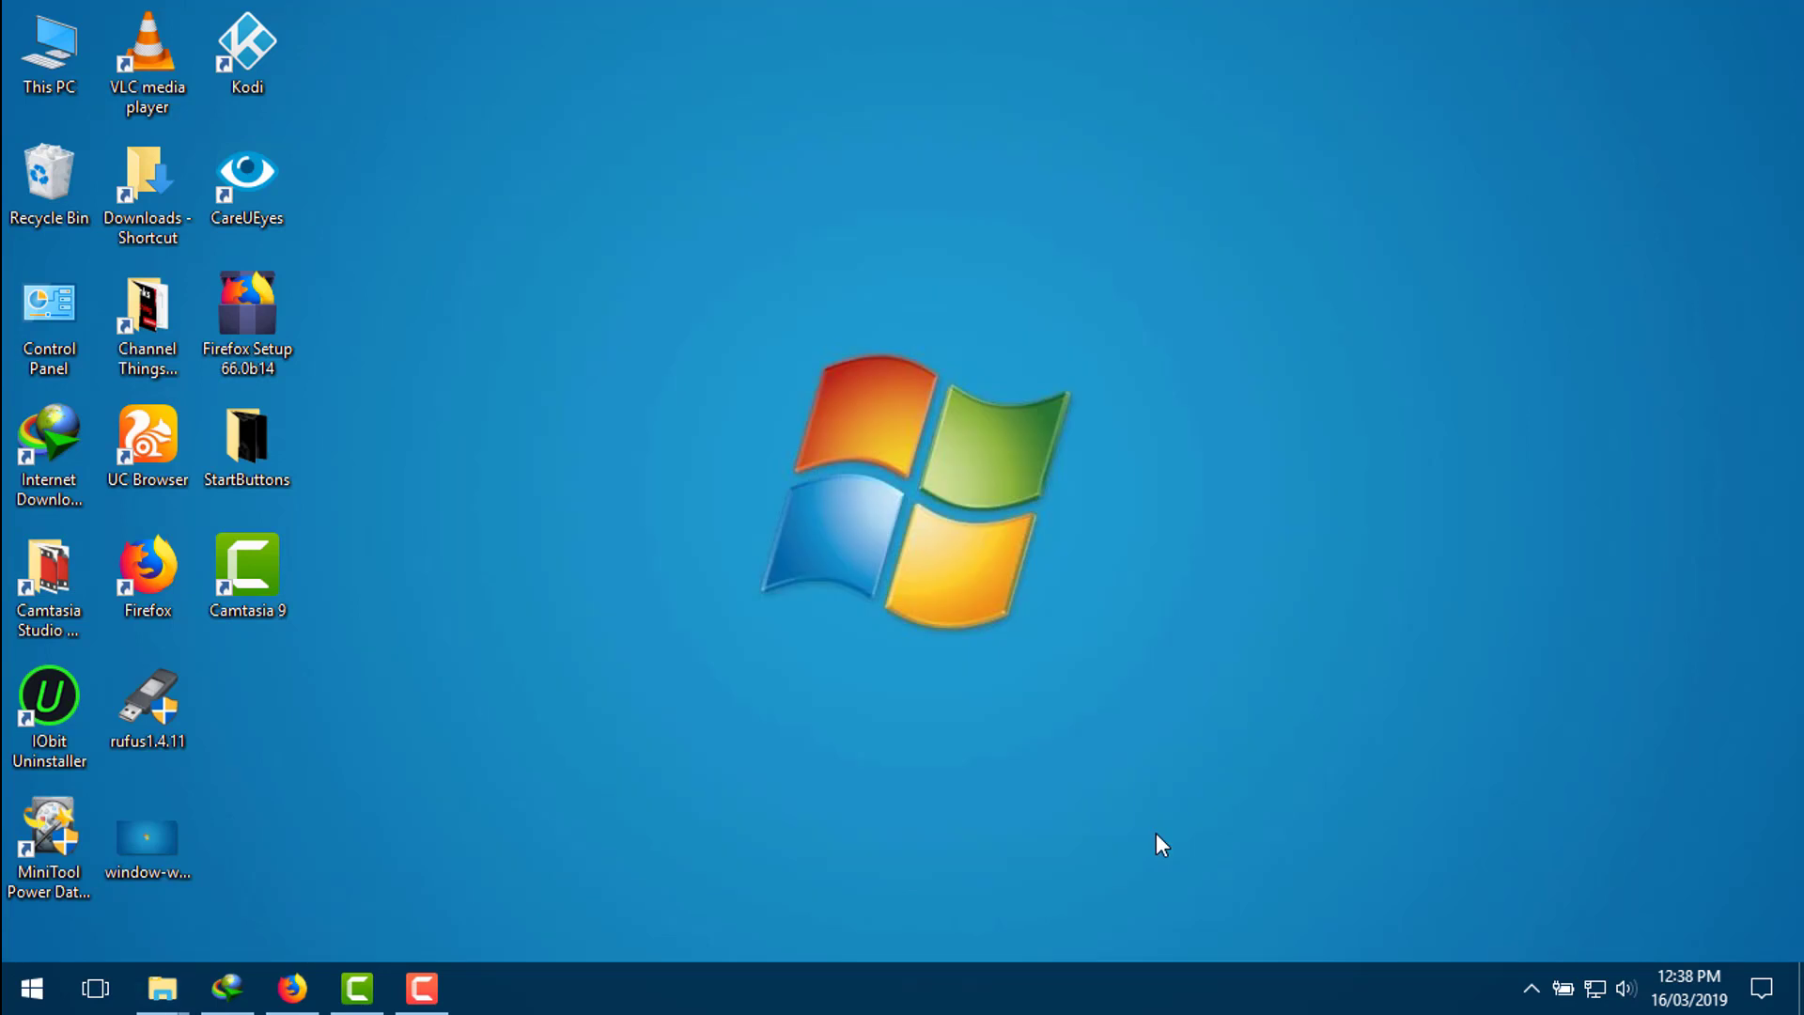
pyautogui.click(24, 993)
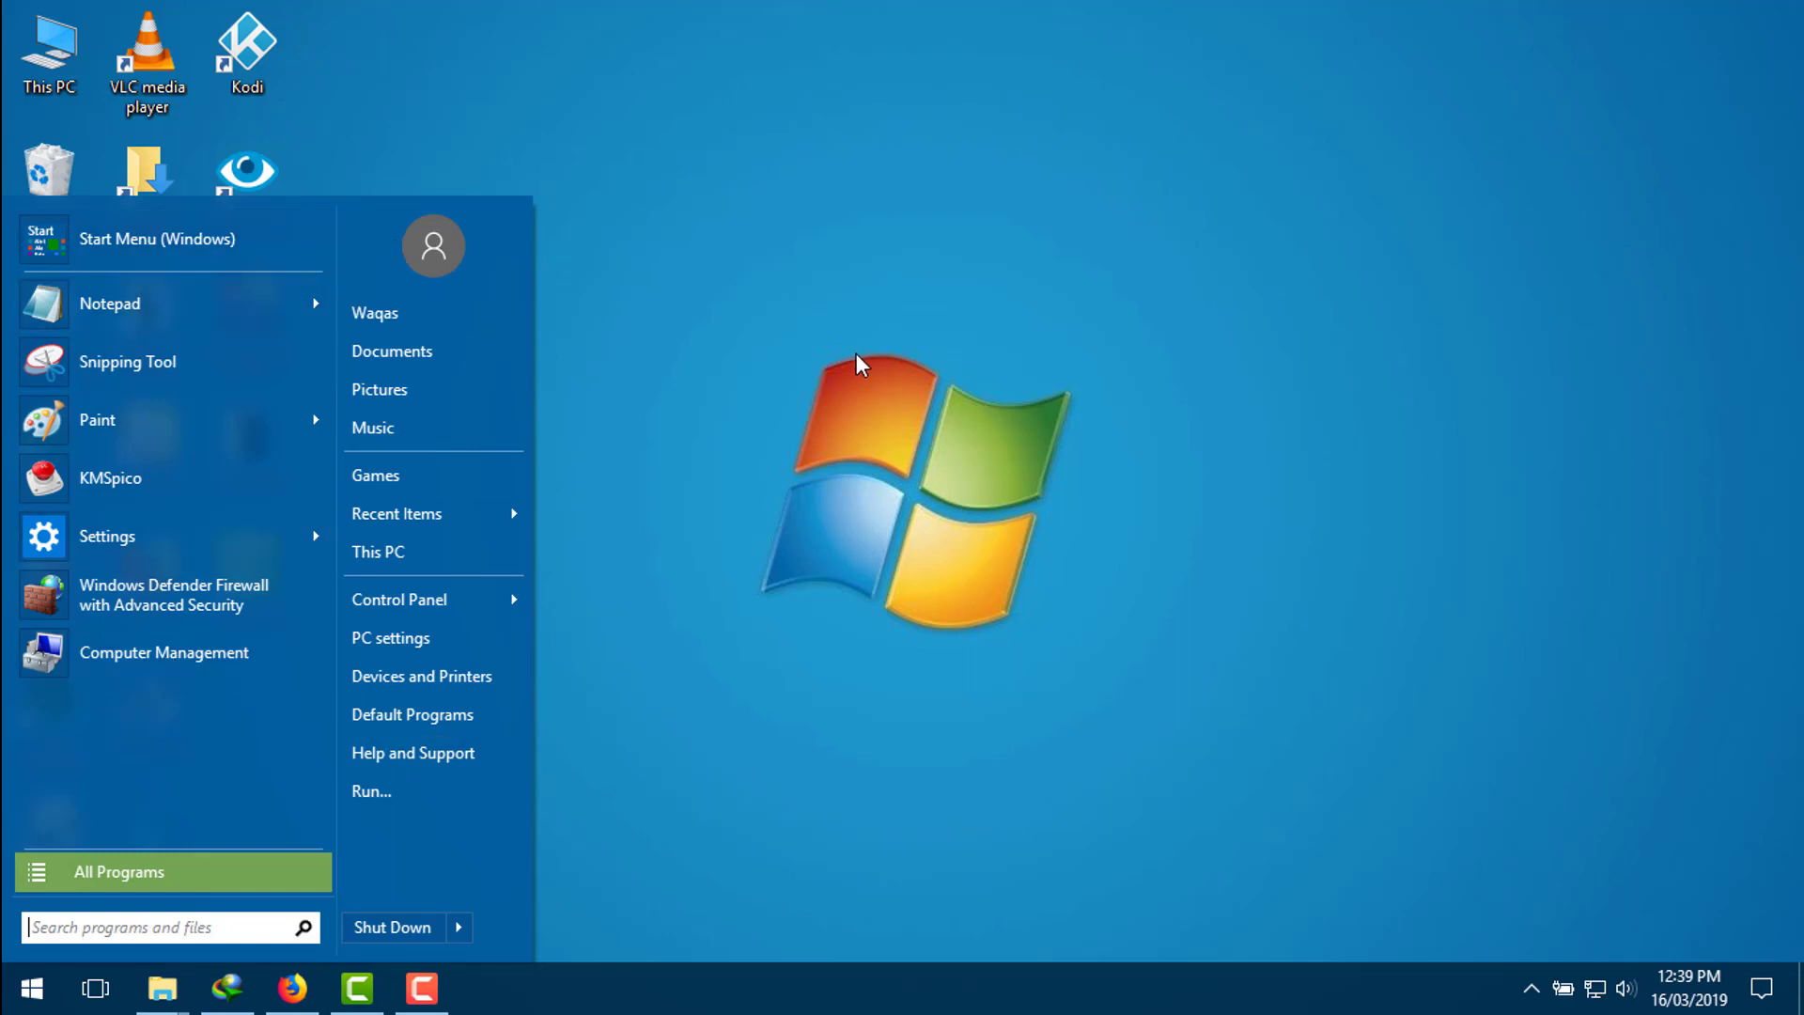
# Uninstall Classic Shell through Control Panel's Programs and Features, then minimize that window.
pyautogui.click(949, 424)
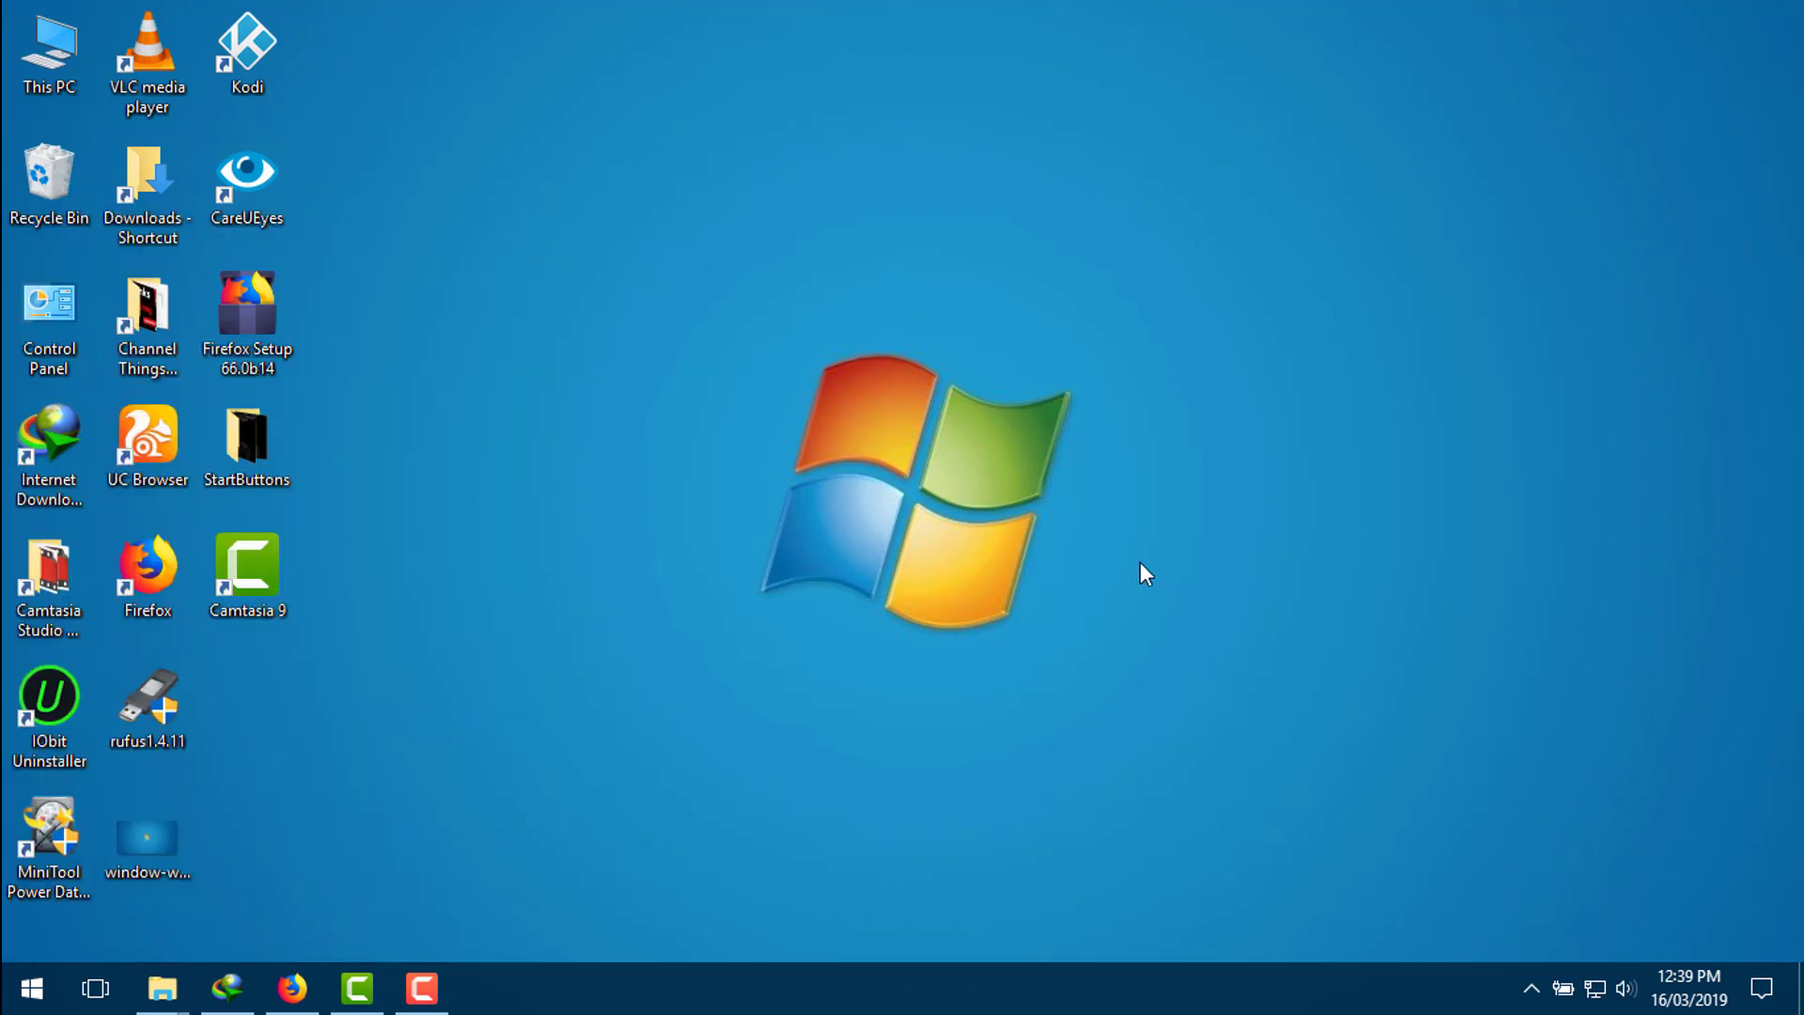
pyautogui.doubleClick(53, 302)
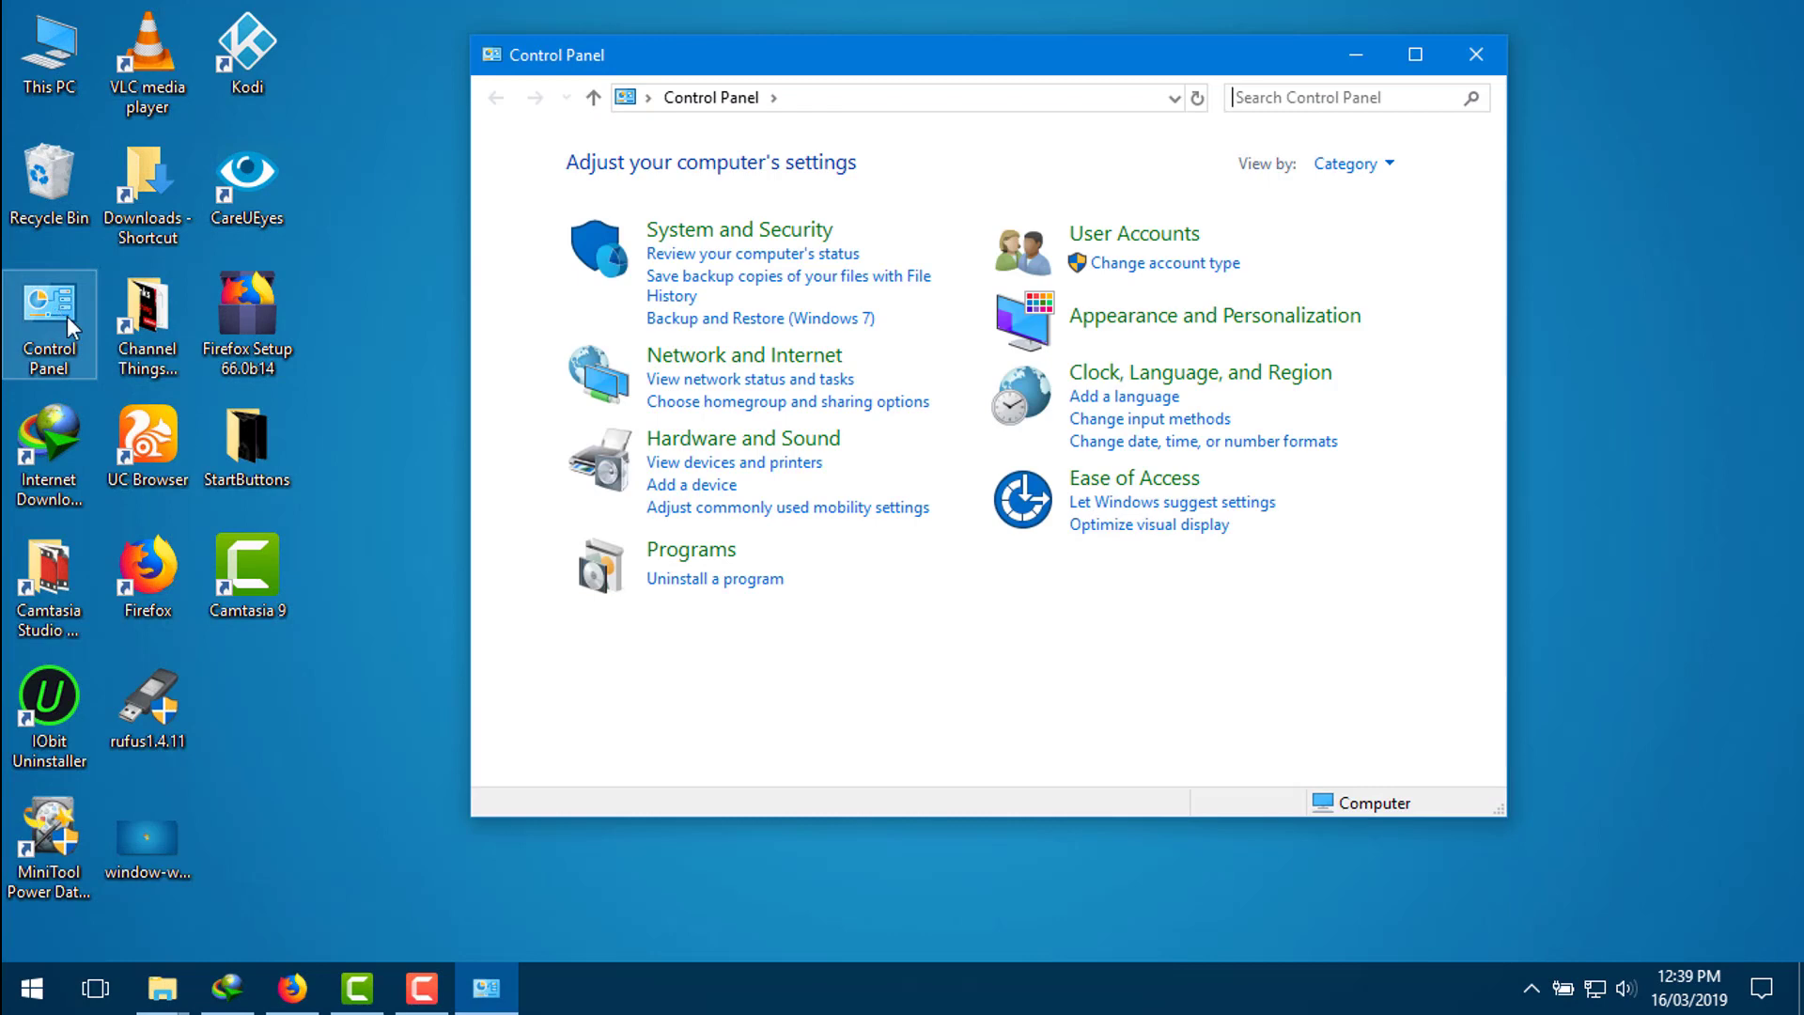
pyautogui.click(721, 579)
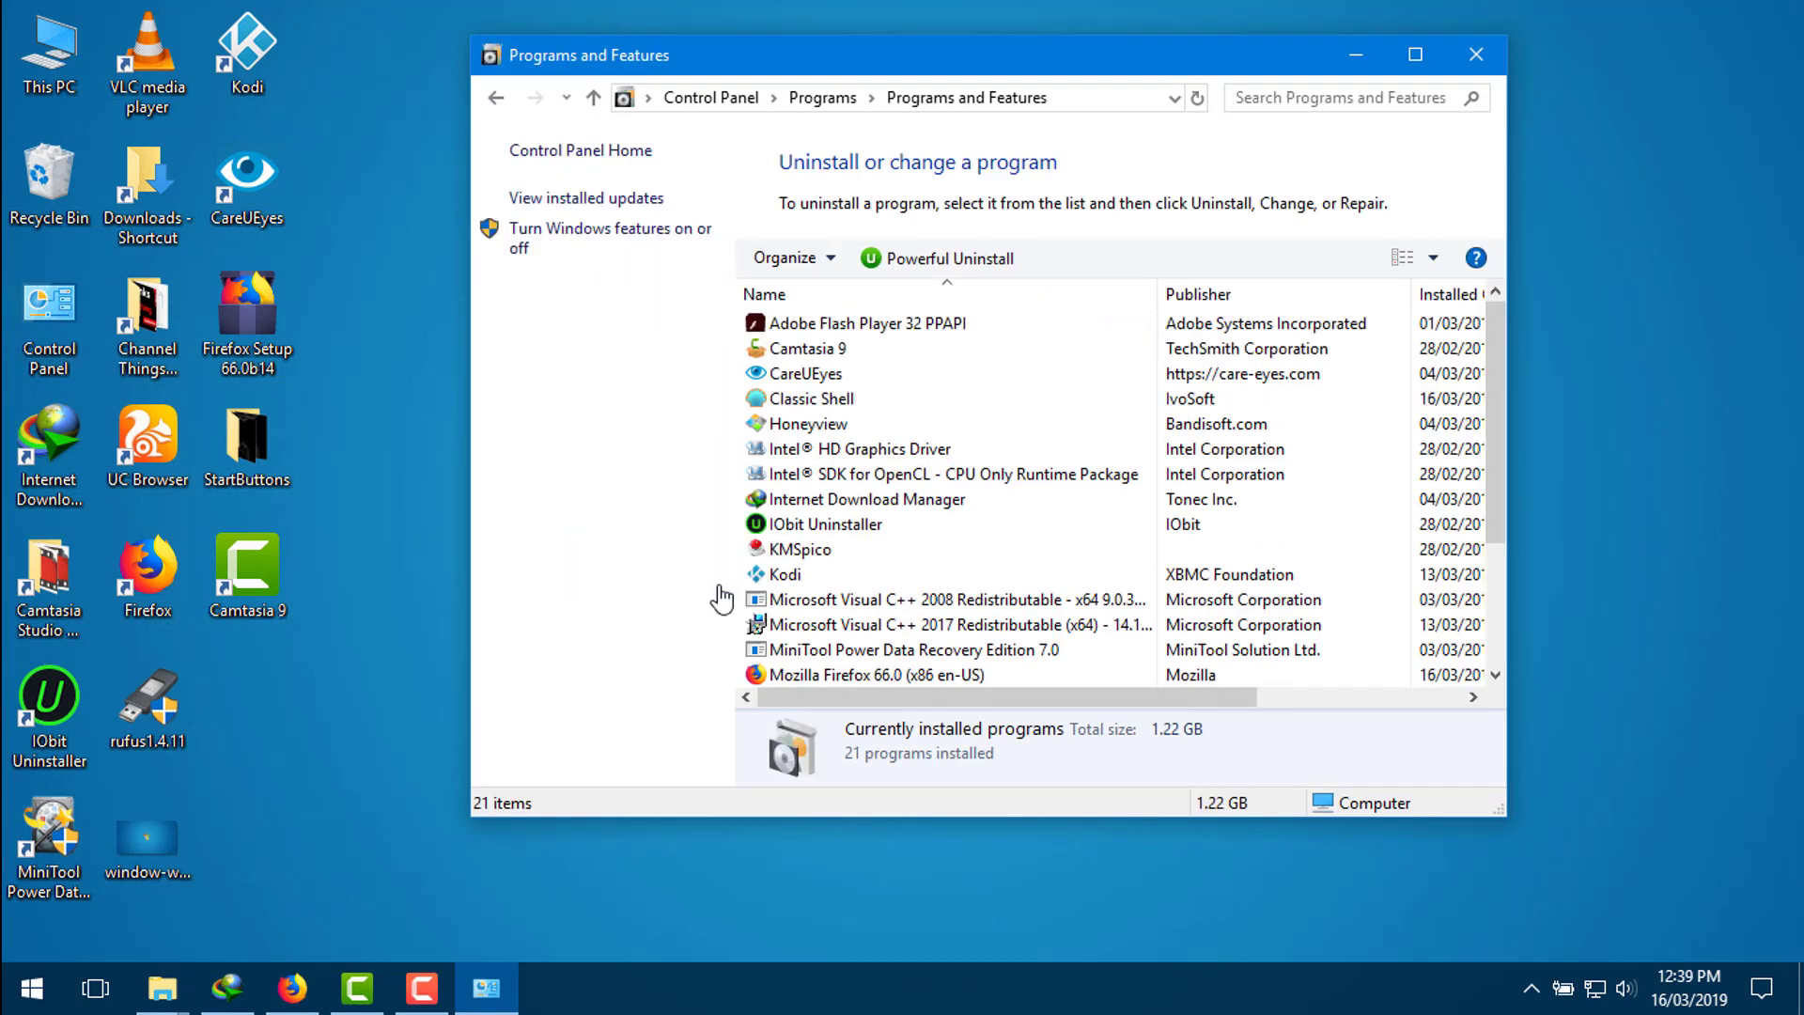
pyautogui.click(818, 407)
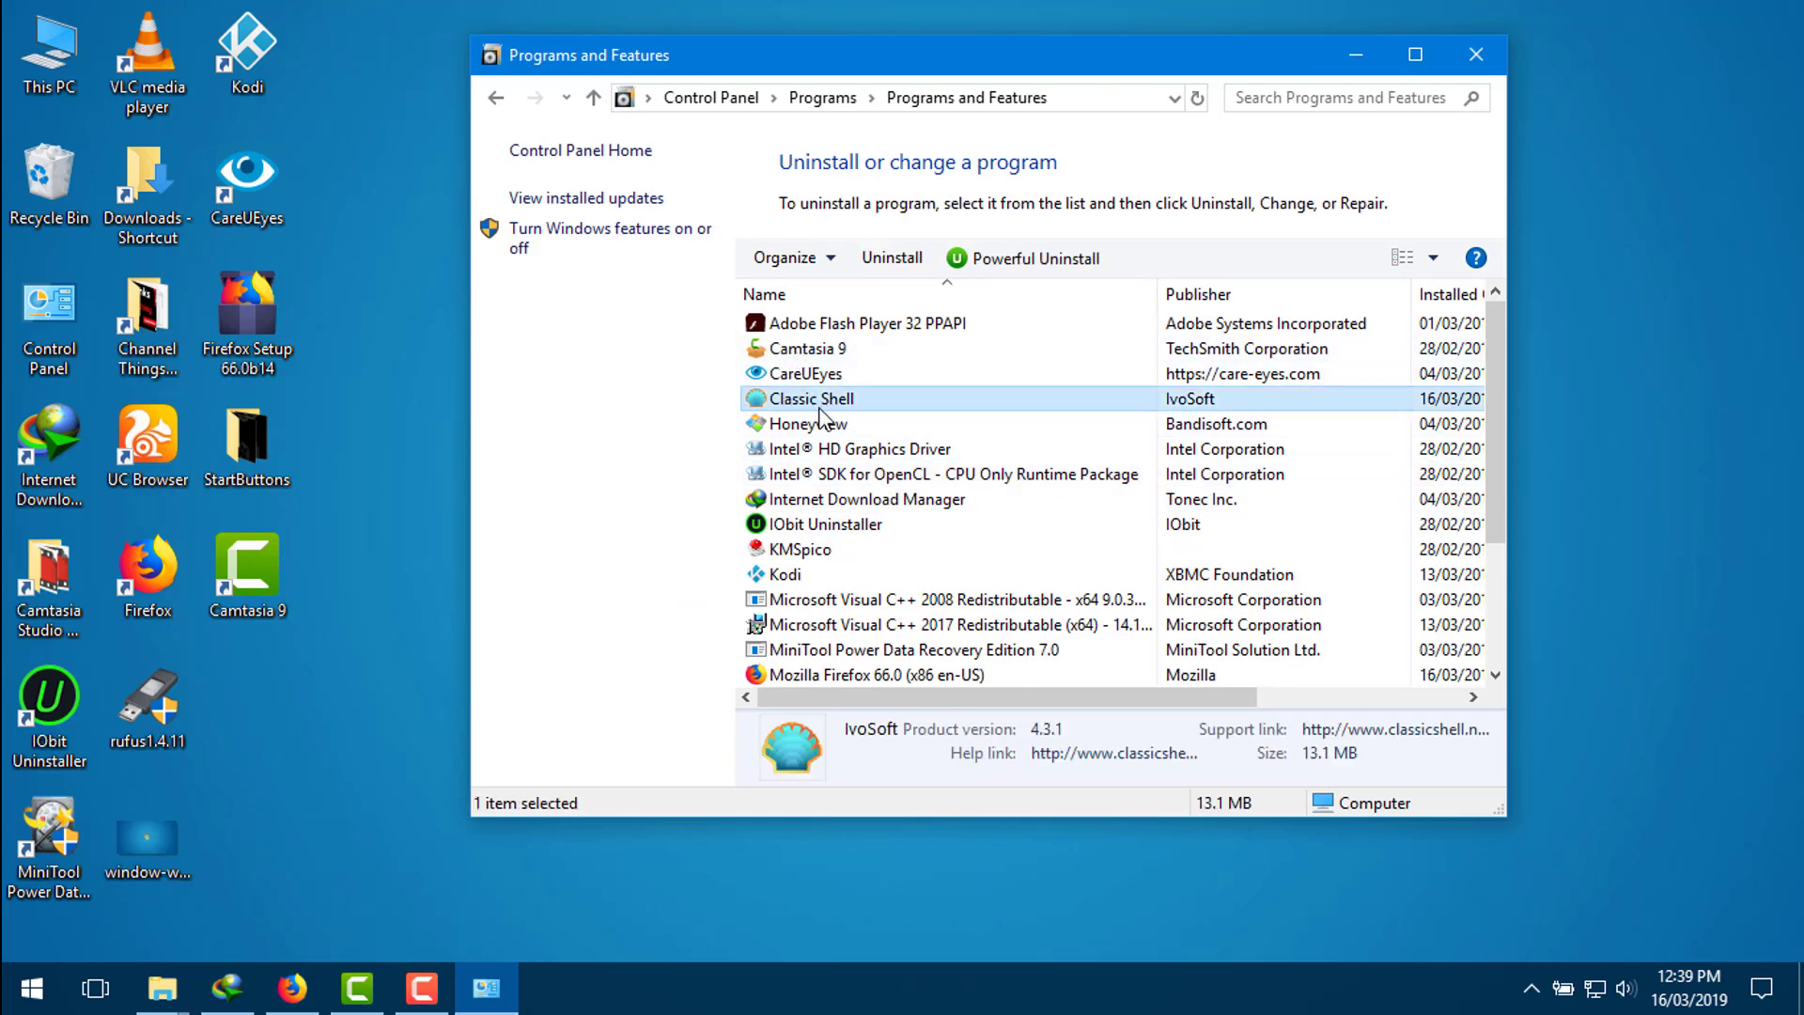
pyautogui.doubleClick(819, 411)
pyautogui.click(1039, 605)
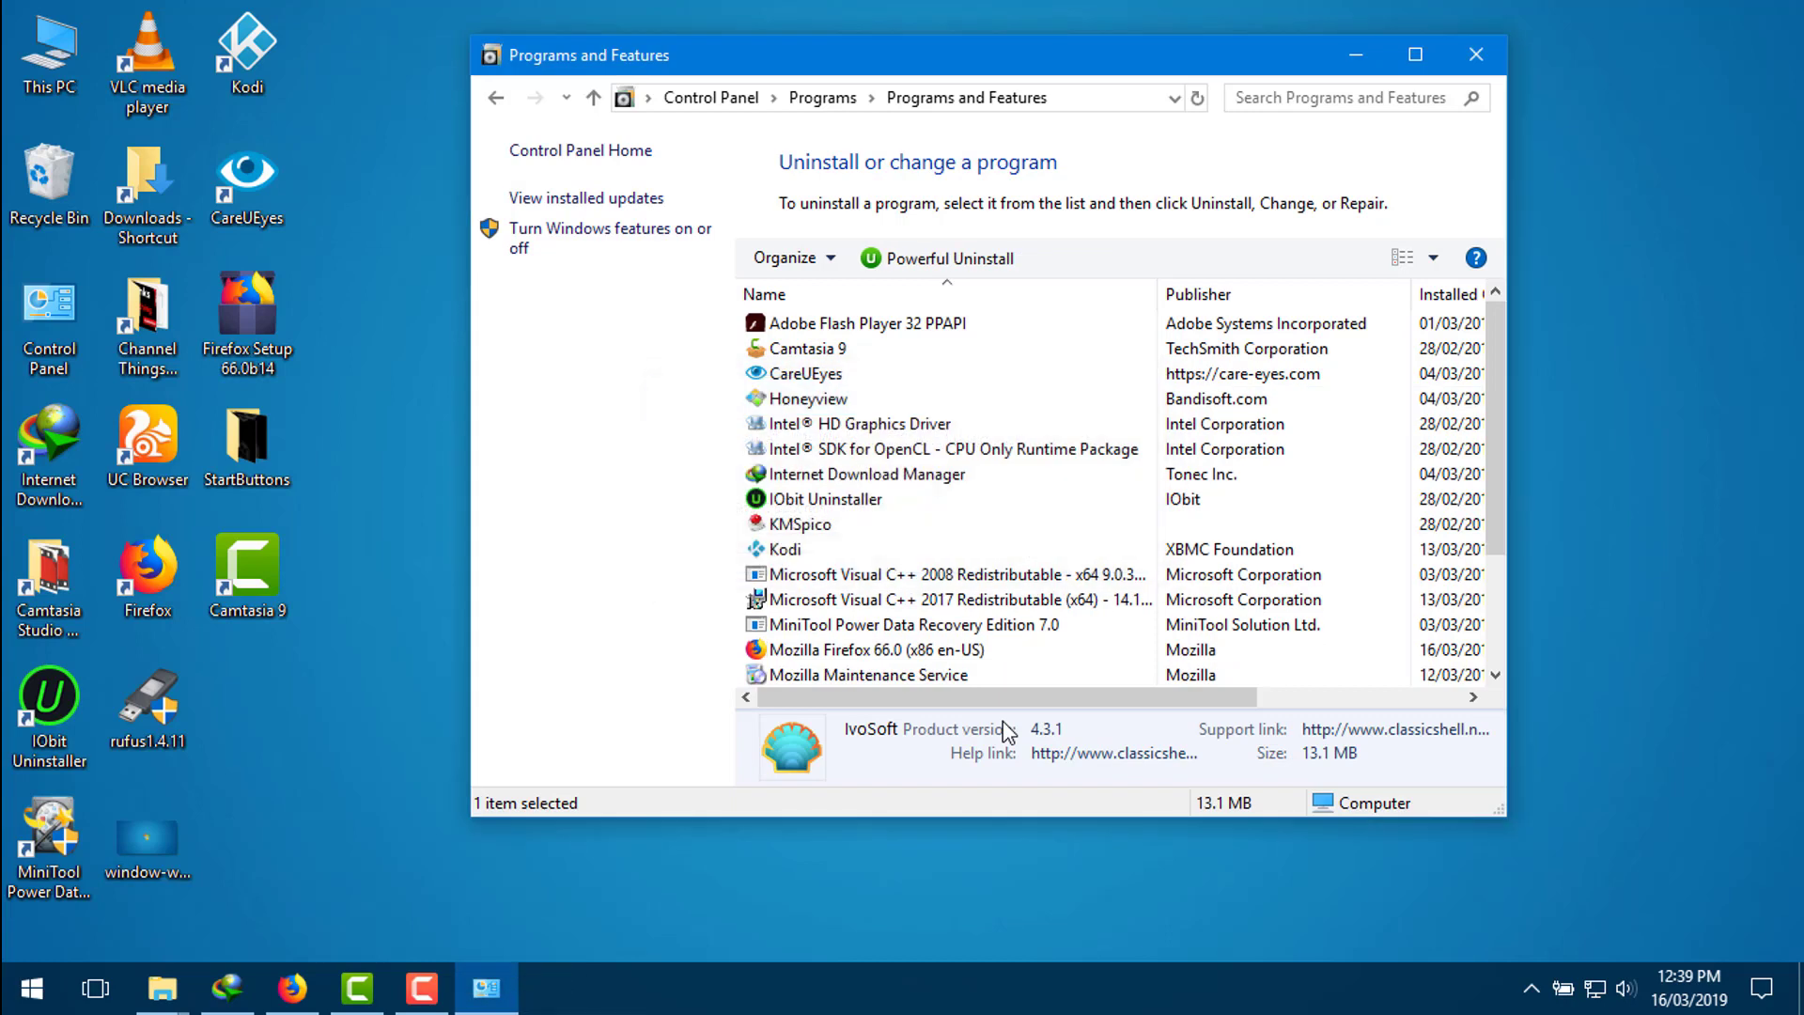
pyautogui.click(1357, 57)
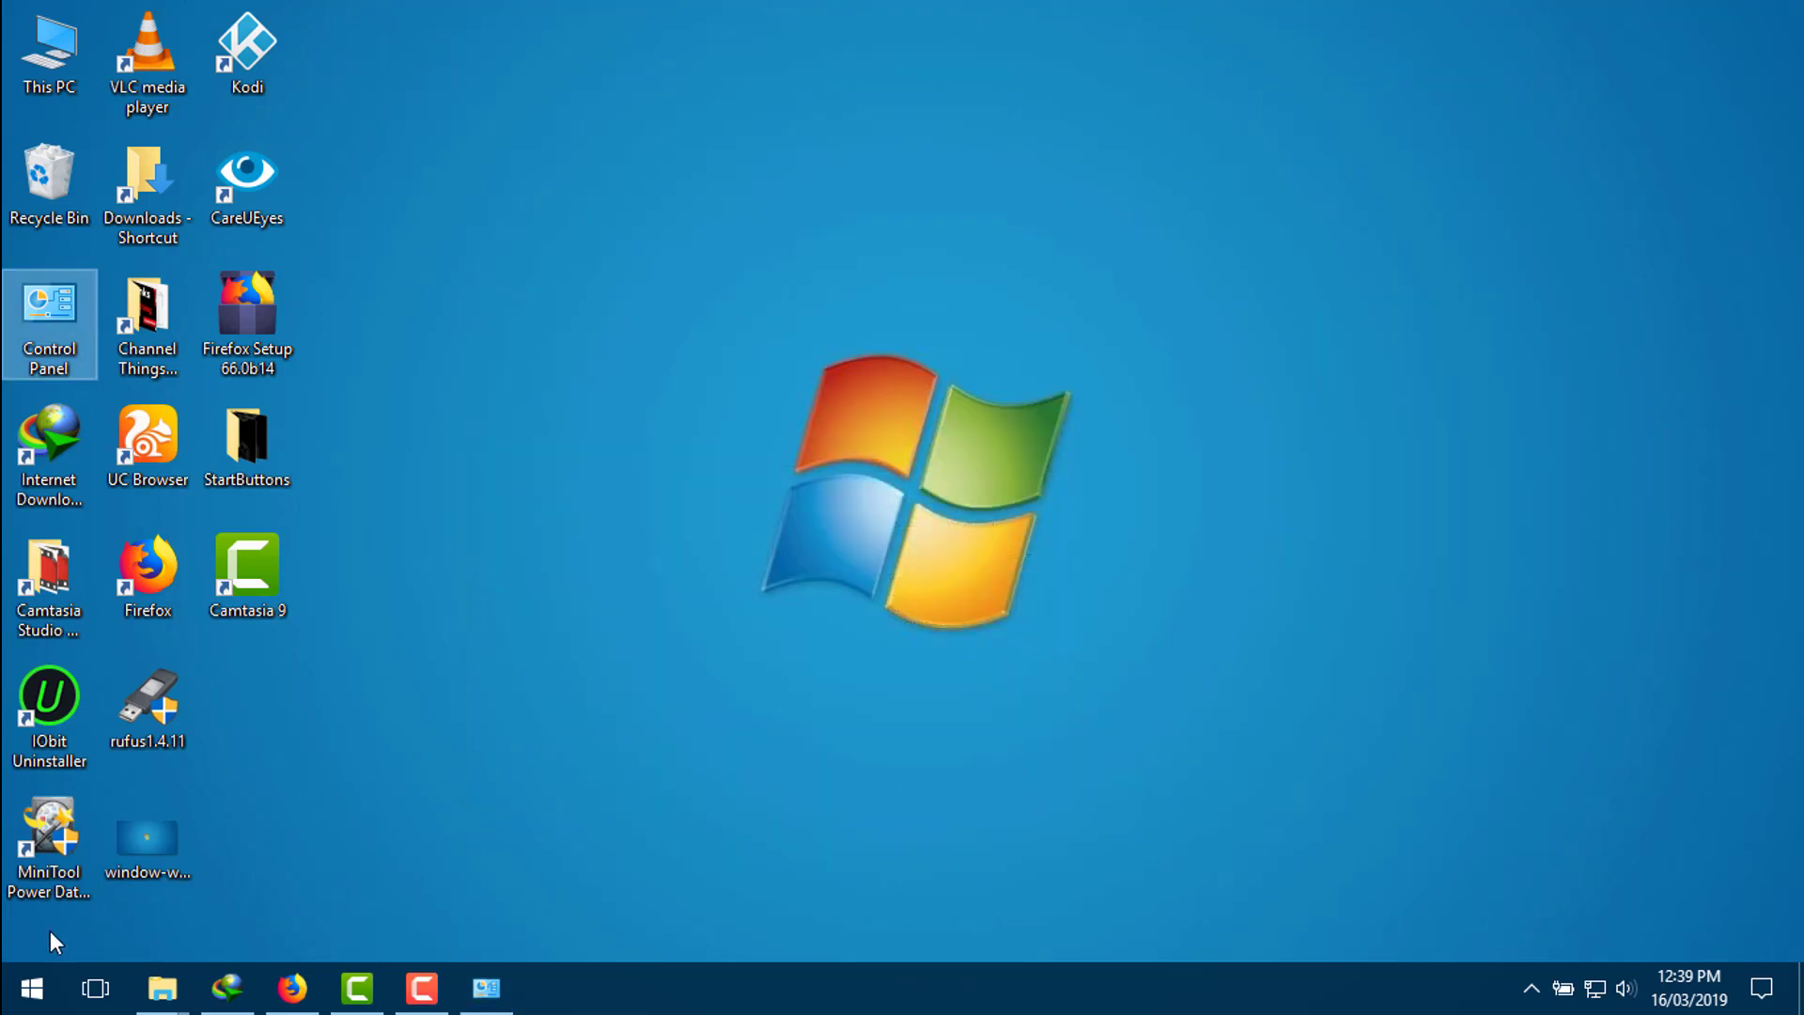
# Confirm the Start menu is default, restore the Windows 10 wallpaper via Personalize, and minimize Settings.
pyautogui.click(32, 987)
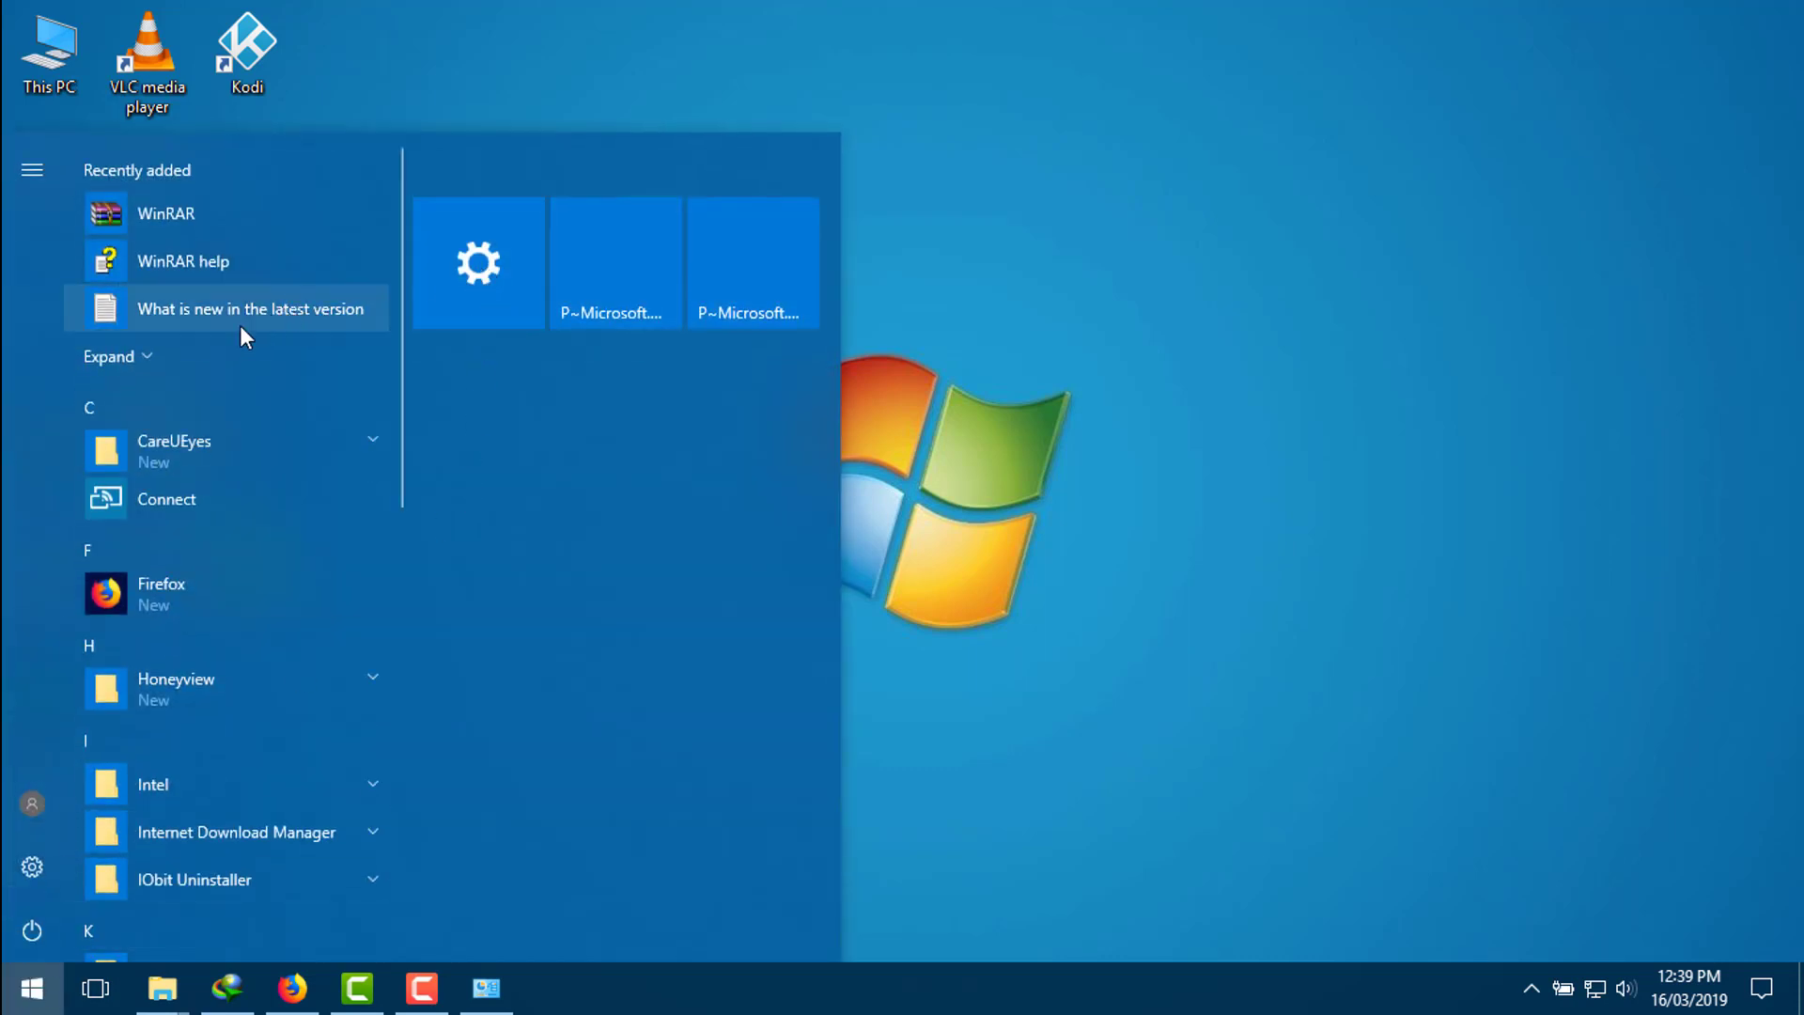
pyautogui.click(1237, 673)
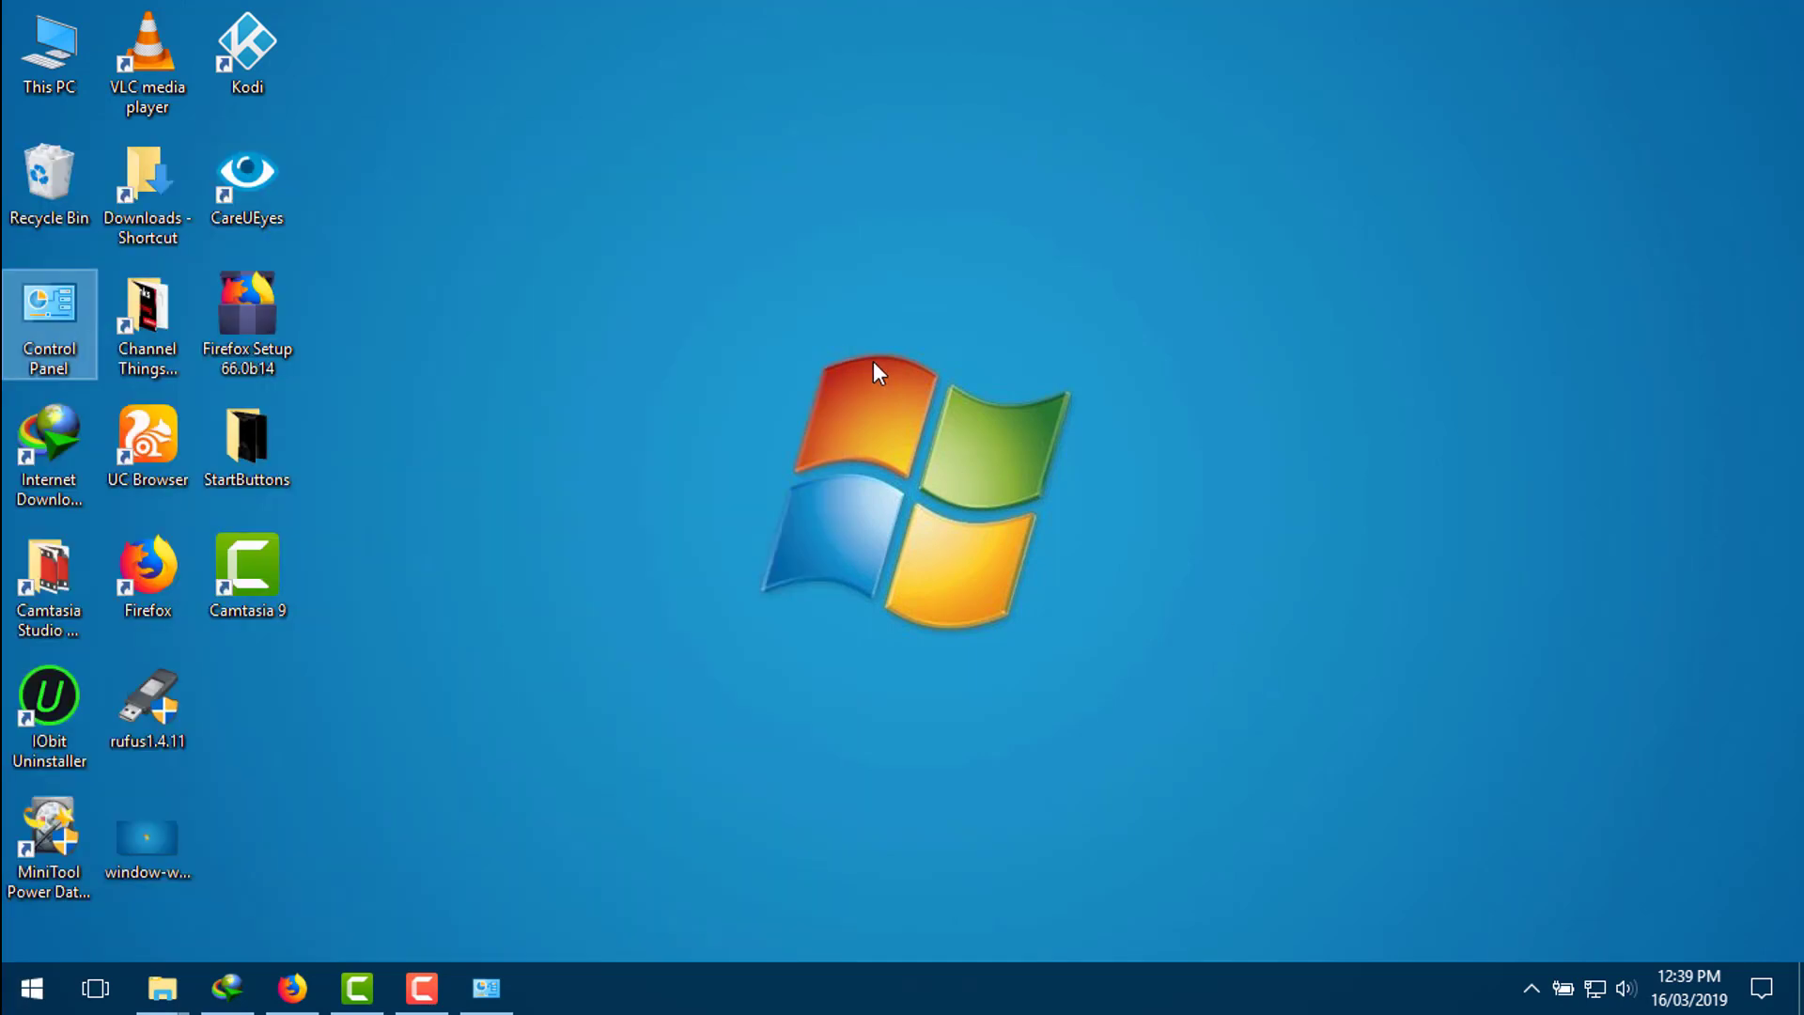
pyautogui.rightClick(826, 186)
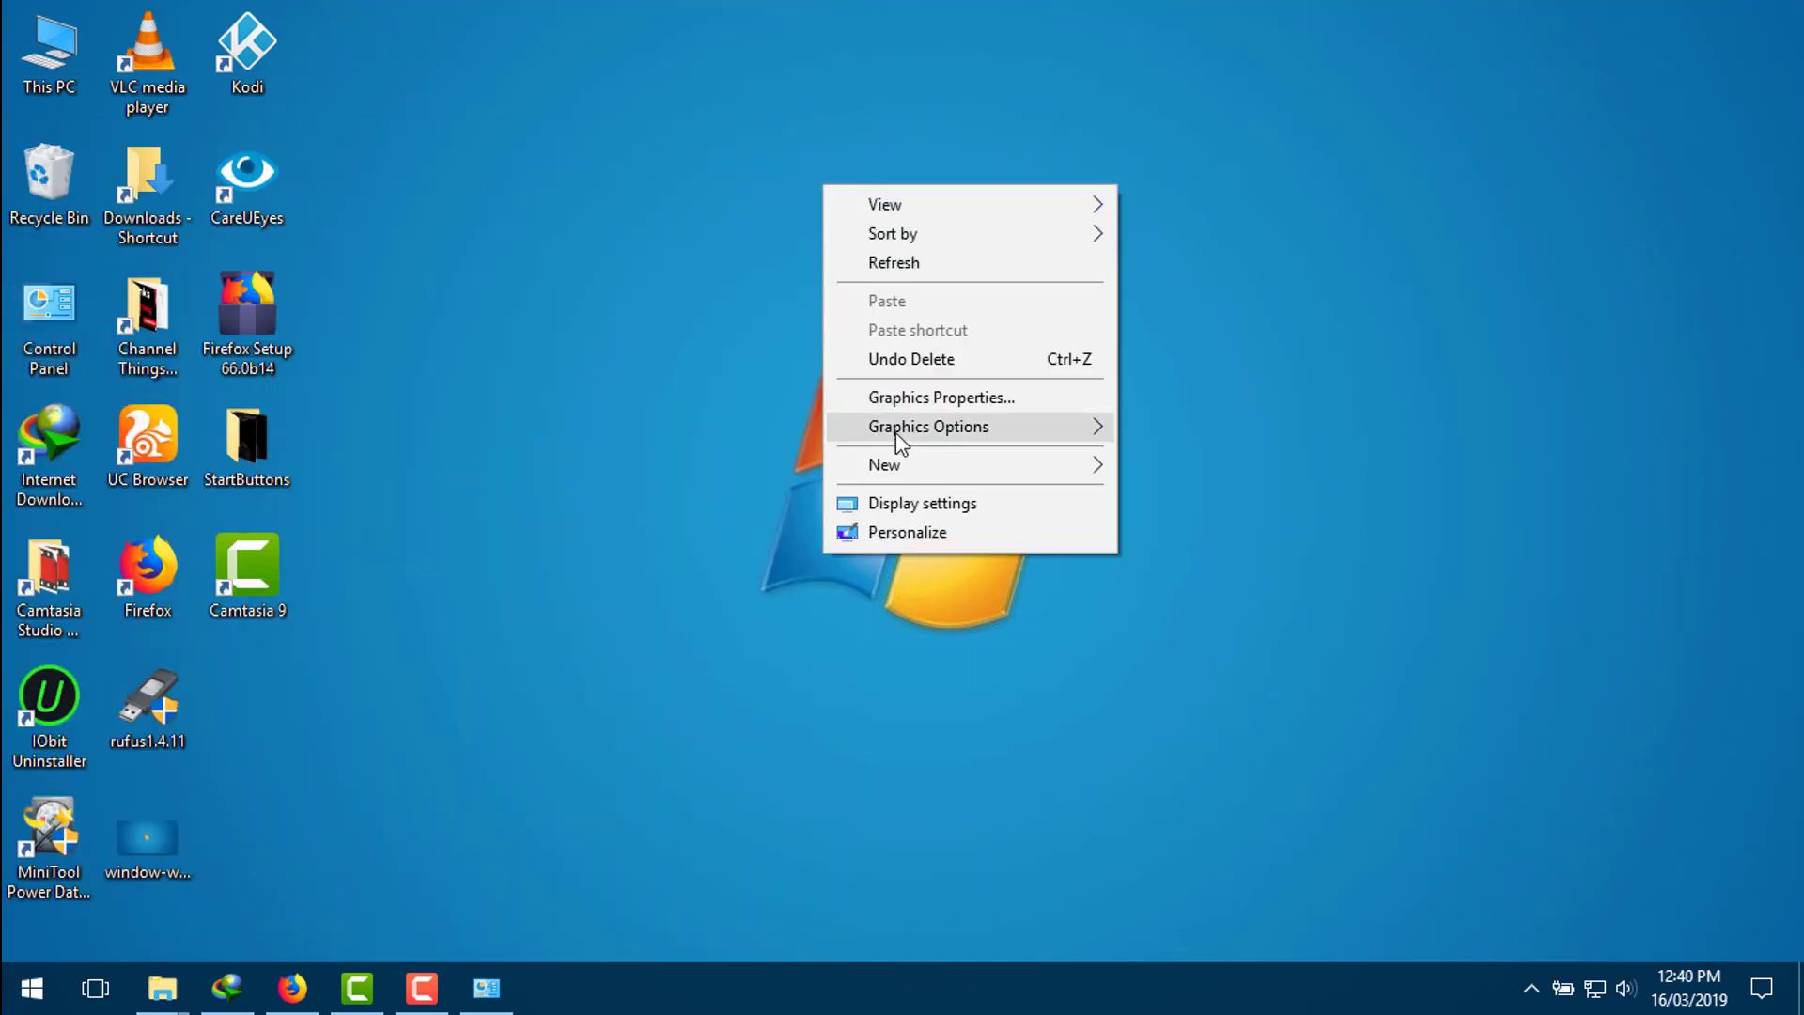
pyautogui.click(884, 533)
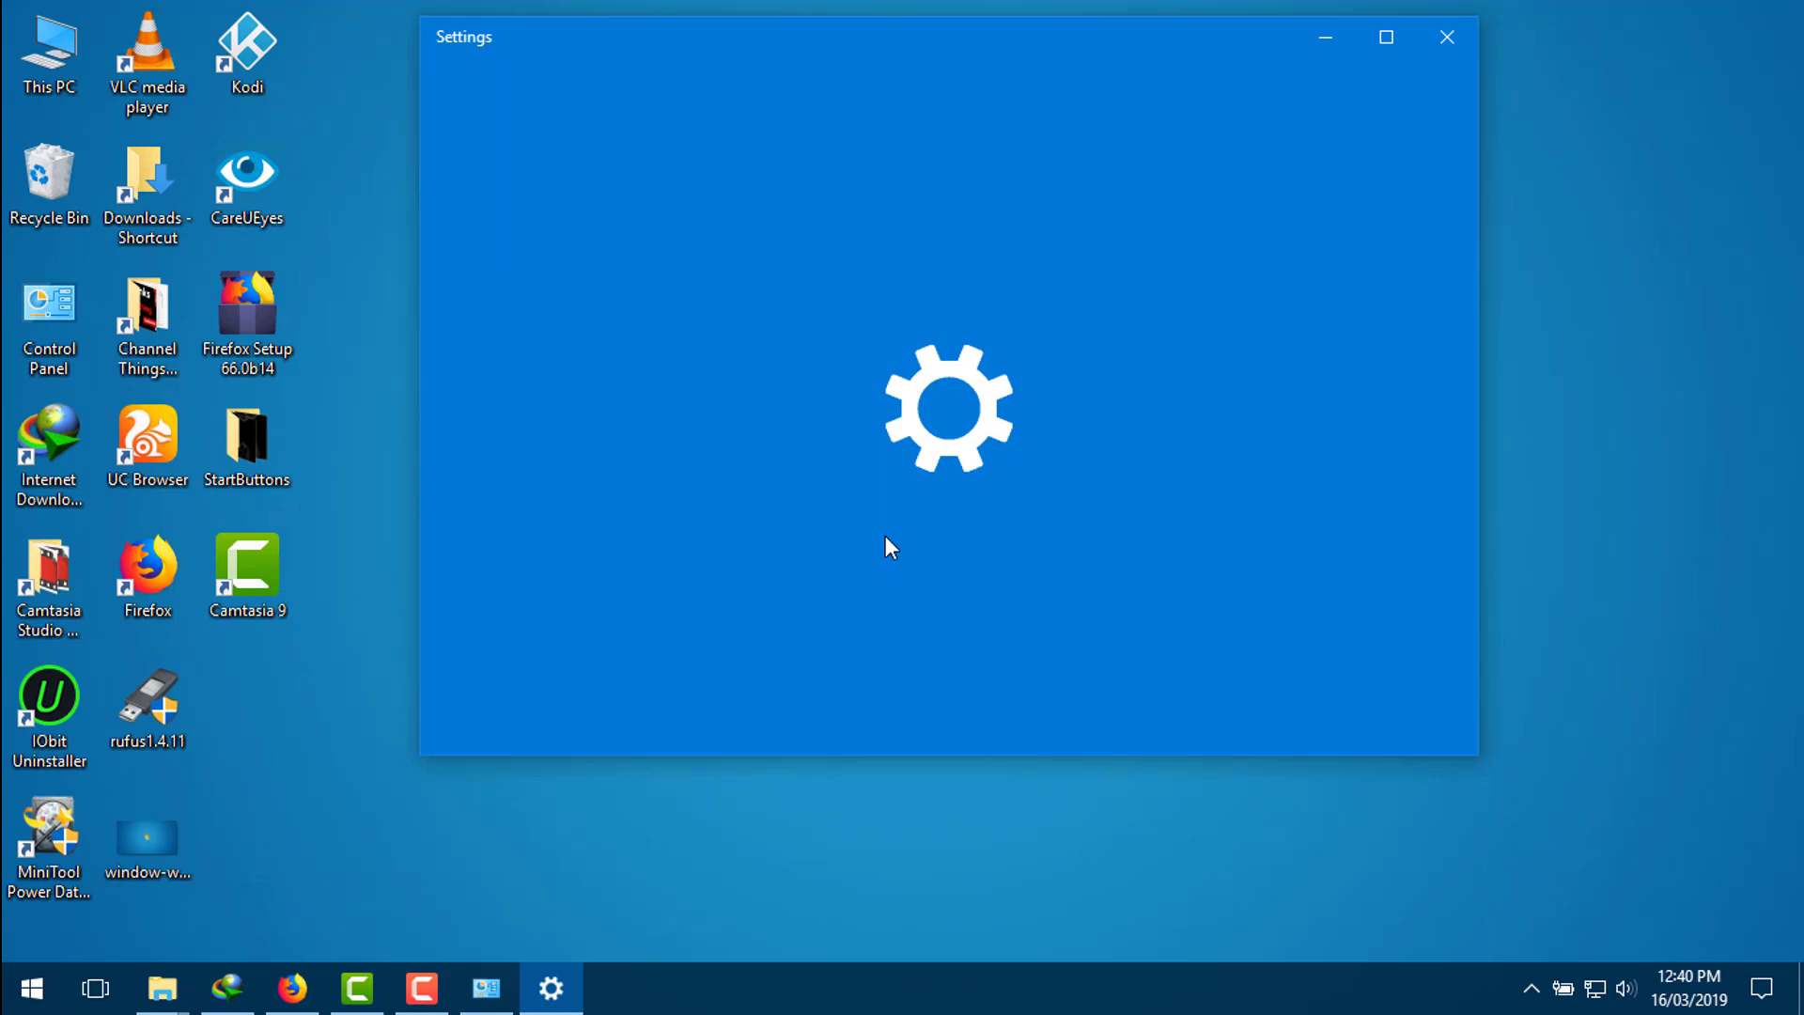
pyautogui.scroll(-2, 1007, 639)
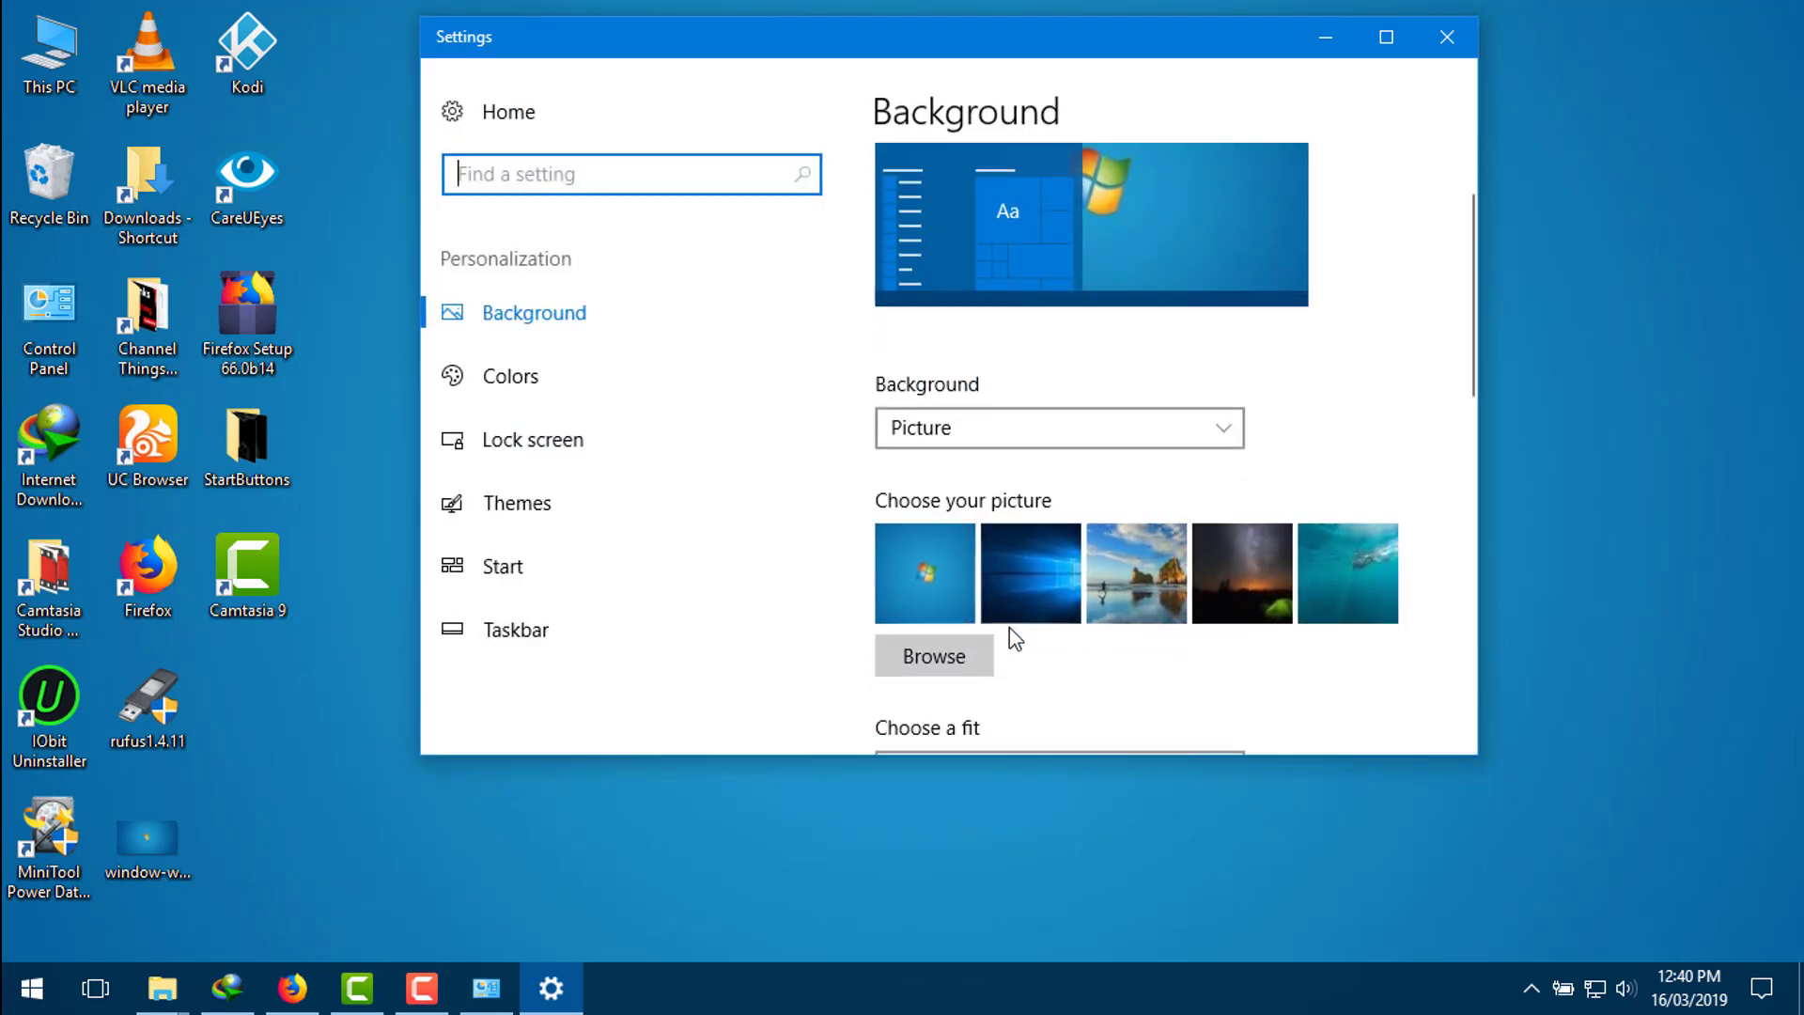
pyautogui.click(1030, 577)
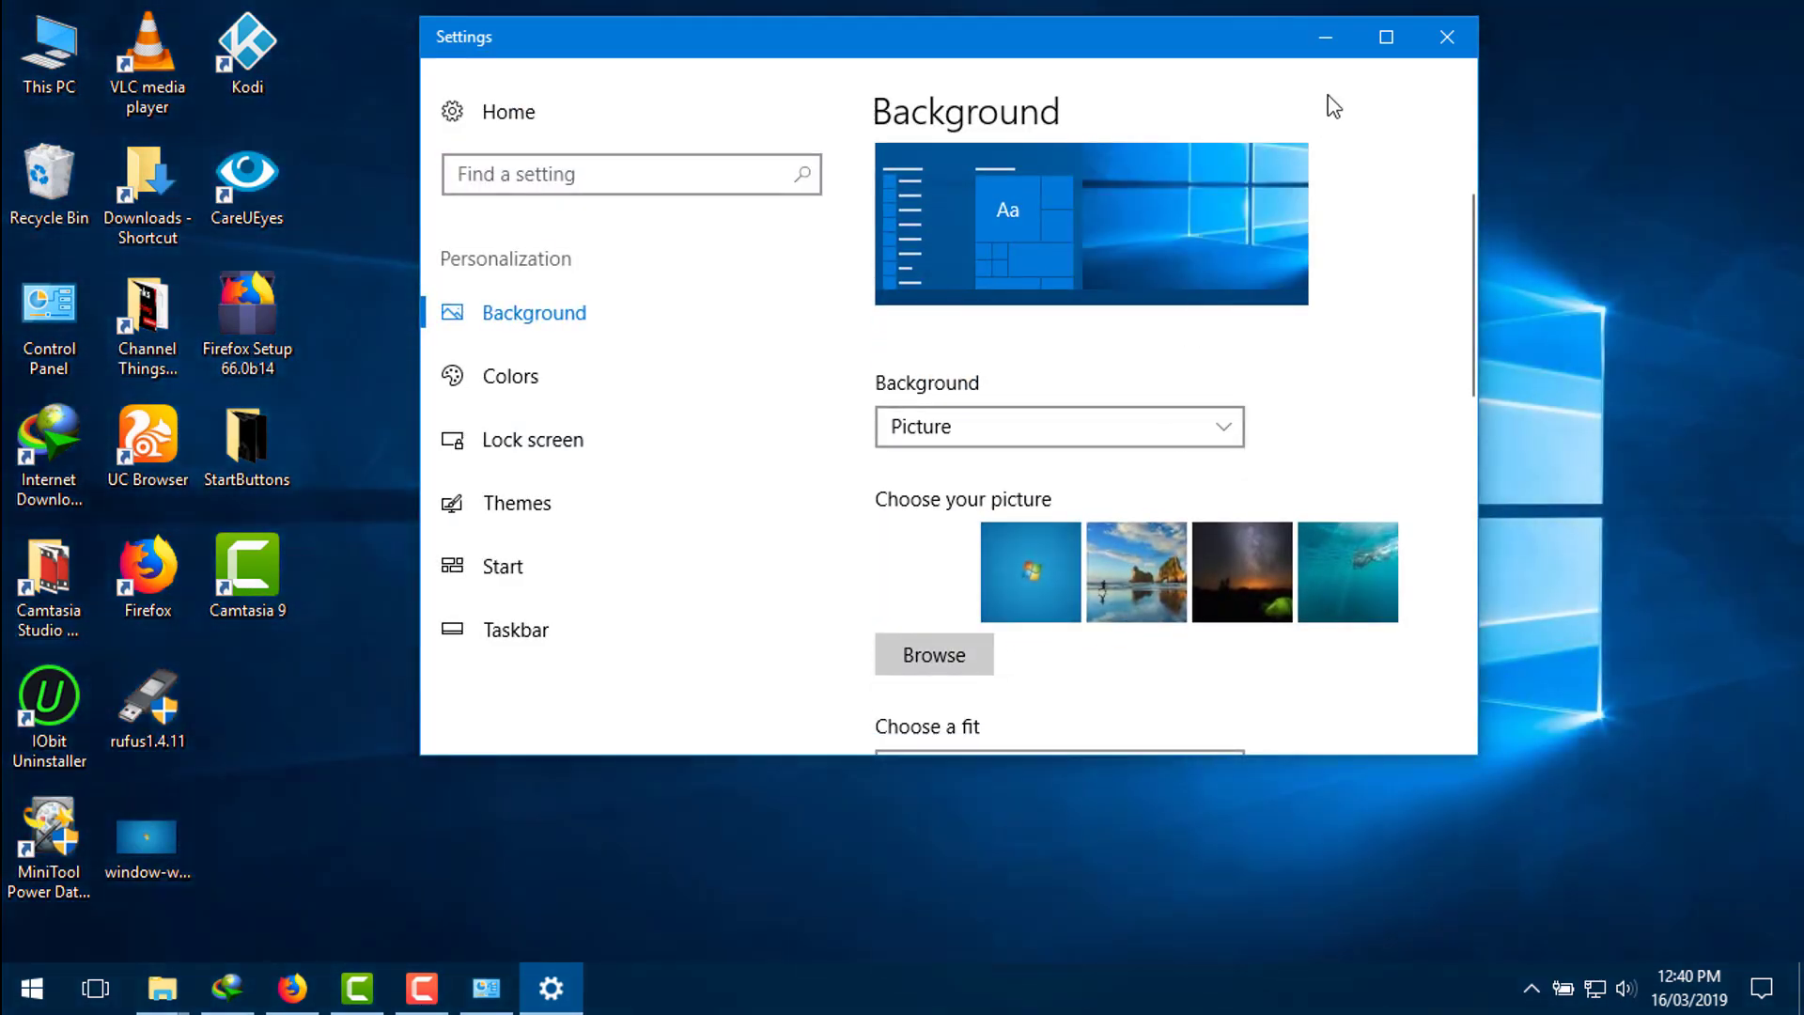
pyautogui.click(1321, 40)
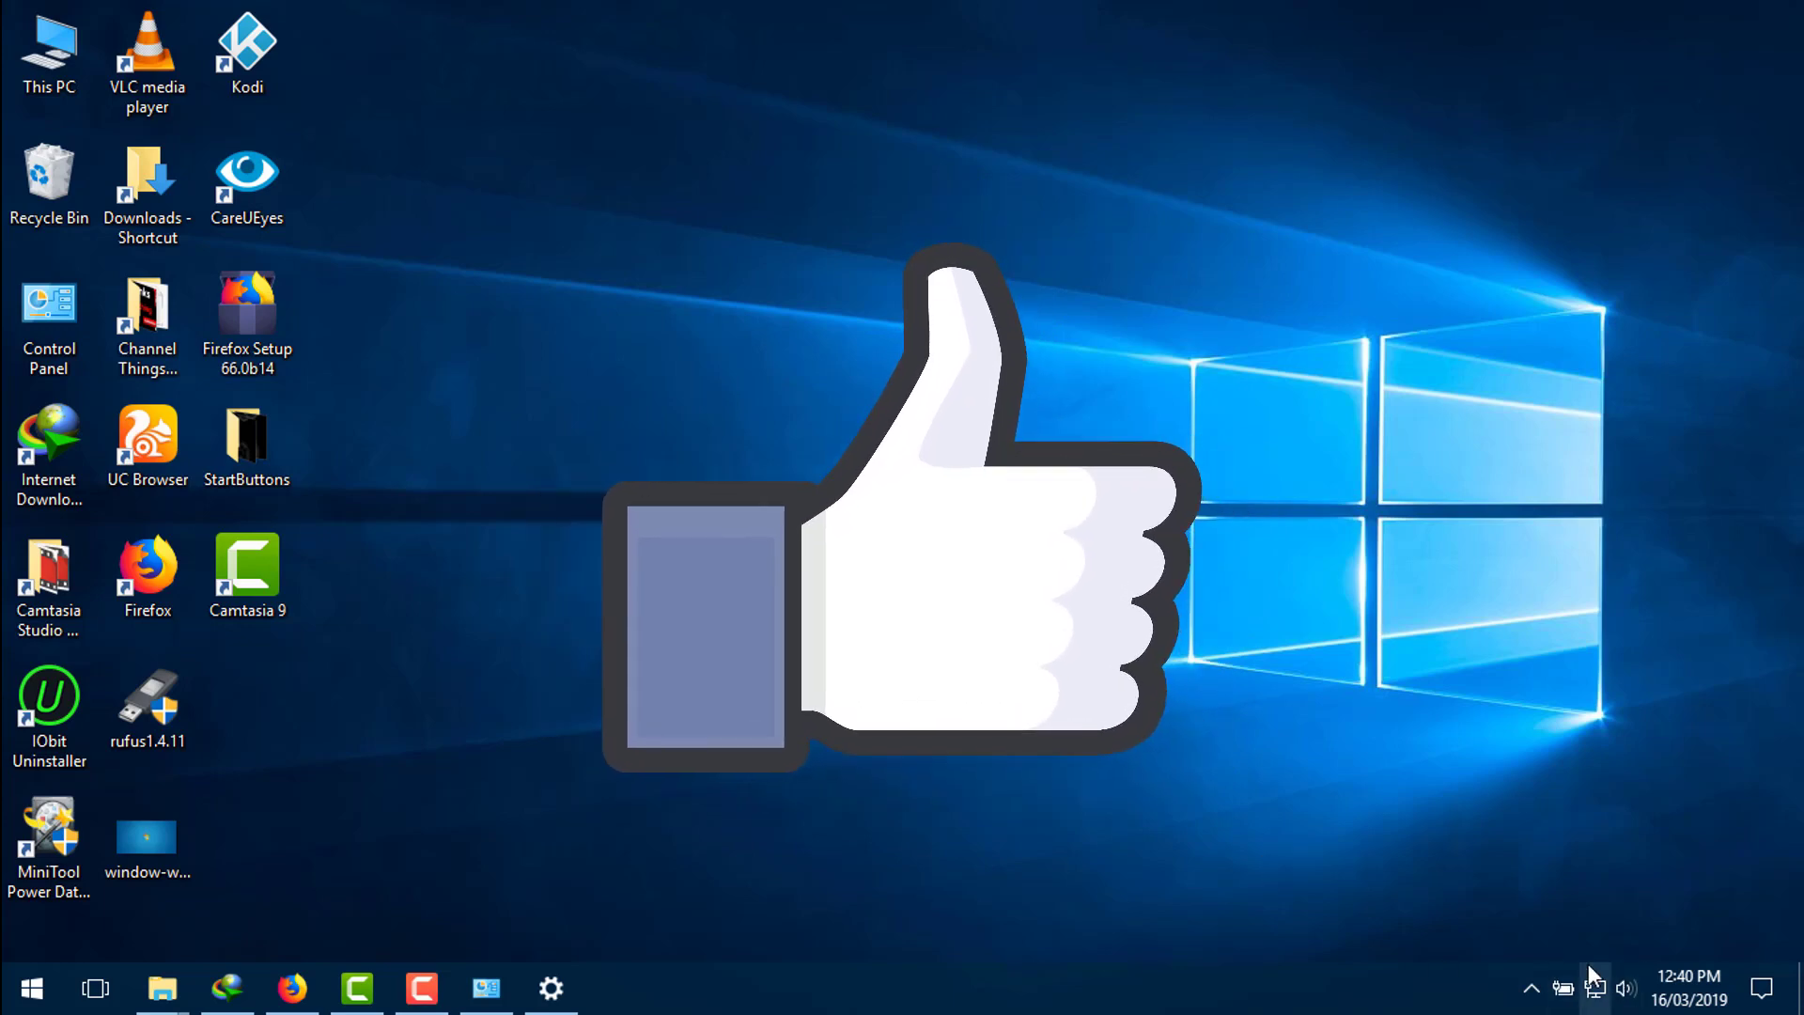
pyautogui.click(1532, 987)
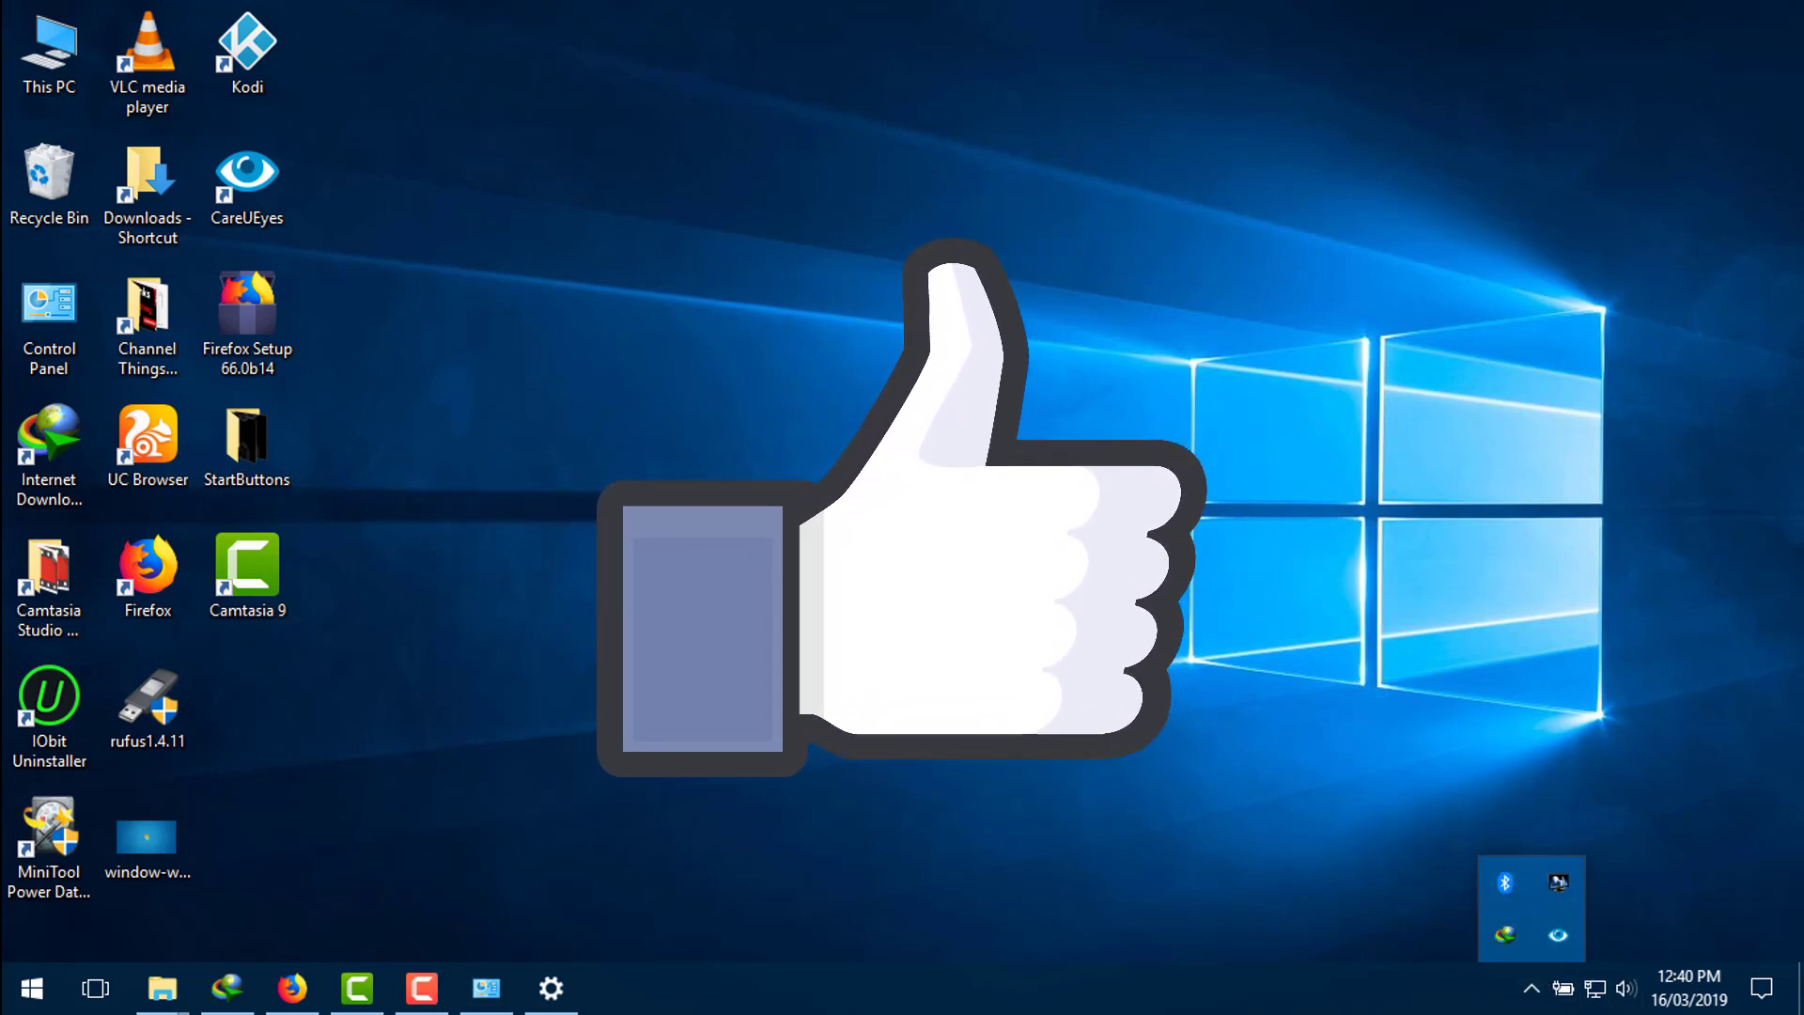